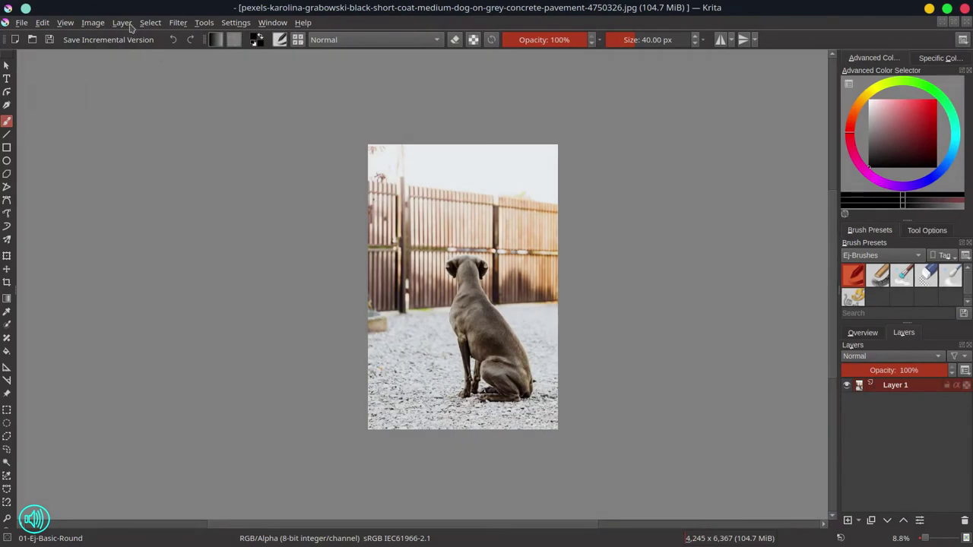
{"action": "left_click", "coordinate": [92, 24]}
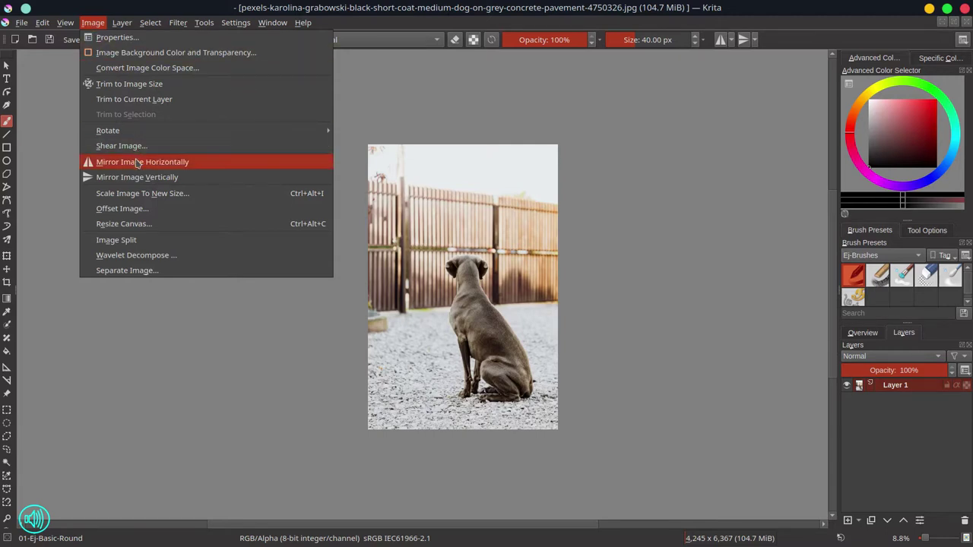
{"action": "mouse_move", "coordinate": [202, 27]}
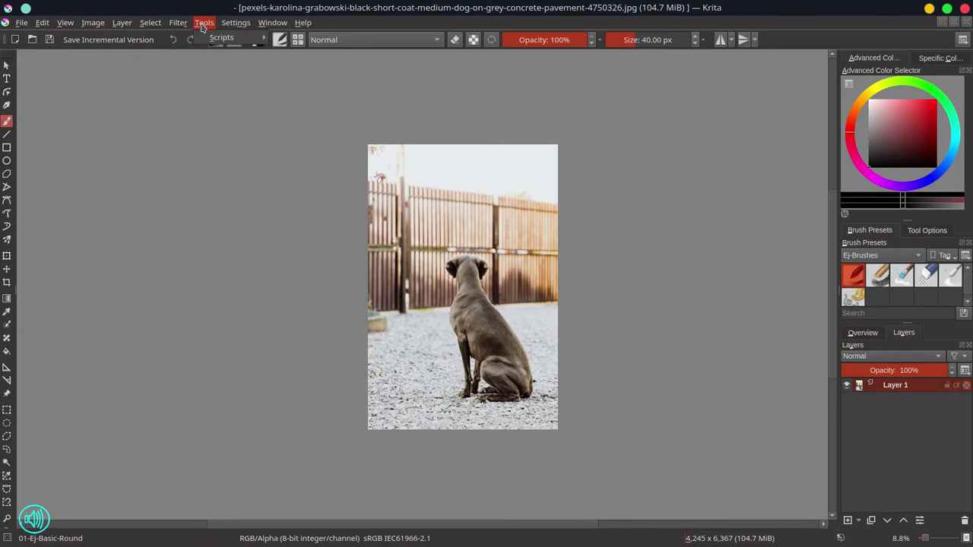
{"action": "left_click", "coordinate": [203, 24]}
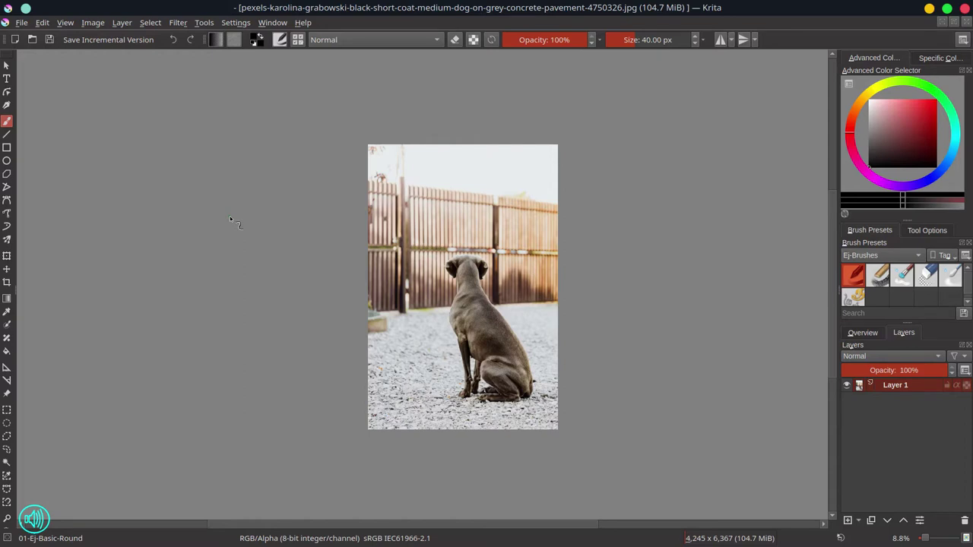
- Choose the 03-Ej-Blender-Textured-Soft brush preset and enlarge it to about 169 px
{"action": "left_click", "coordinate": [901, 278]}
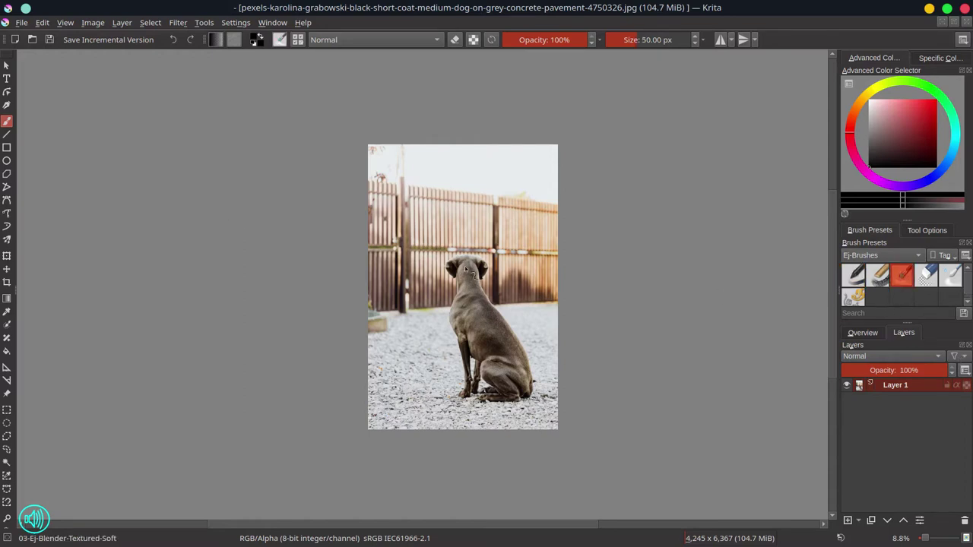
{"action": "left_click_drag", "start_coordinate": [434, 259], "coordinate": [477, 259], "text": "shift"}
- Check the photo's dimensions and resolution in the image properties, leaving them as they are
{"action": "left_click", "coordinate": [92, 22]}
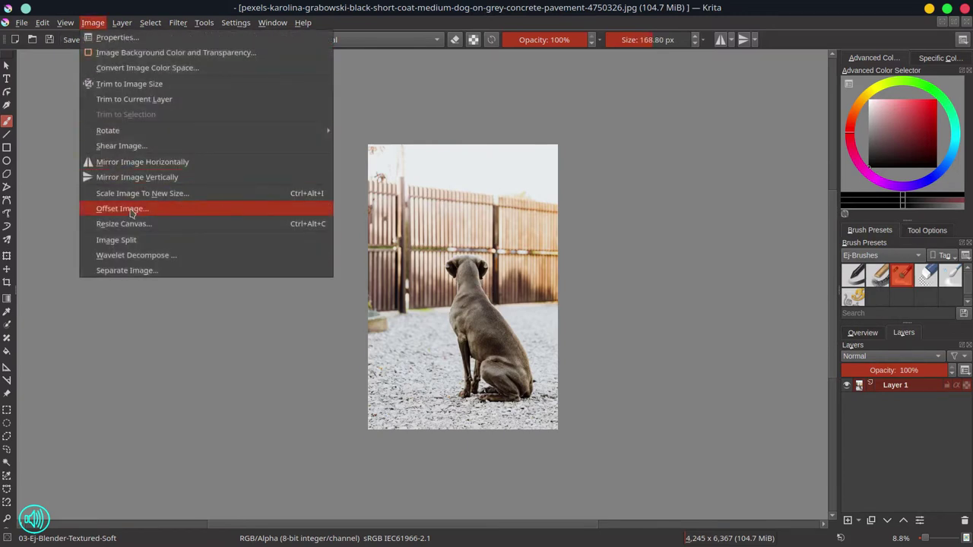
{"action": "left_click", "coordinate": [134, 38]}
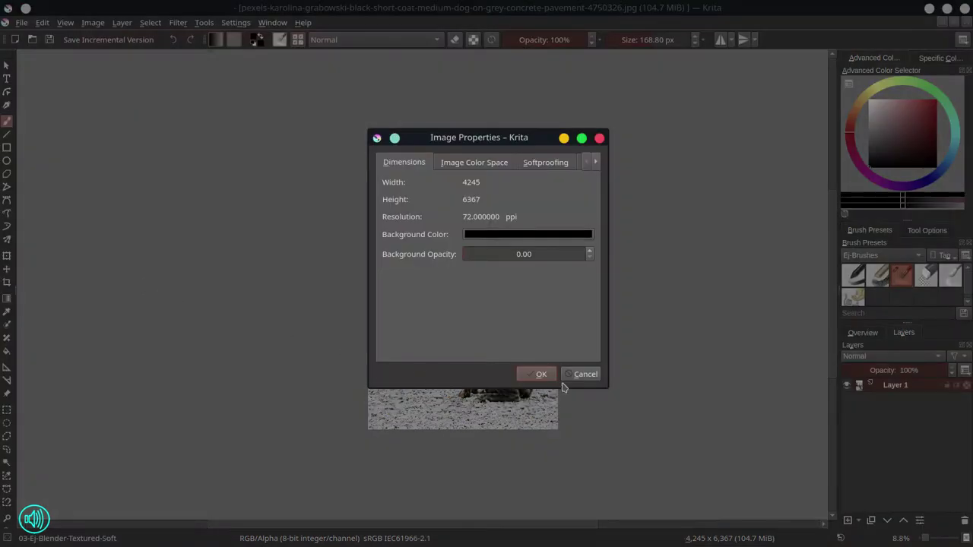
{"action": "left_click", "coordinate": [585, 374]}
- Scale the image to a height of 4200 px at 300 pixels/inch with constrained proportions
{"action": "left_click", "coordinate": [92, 22]}
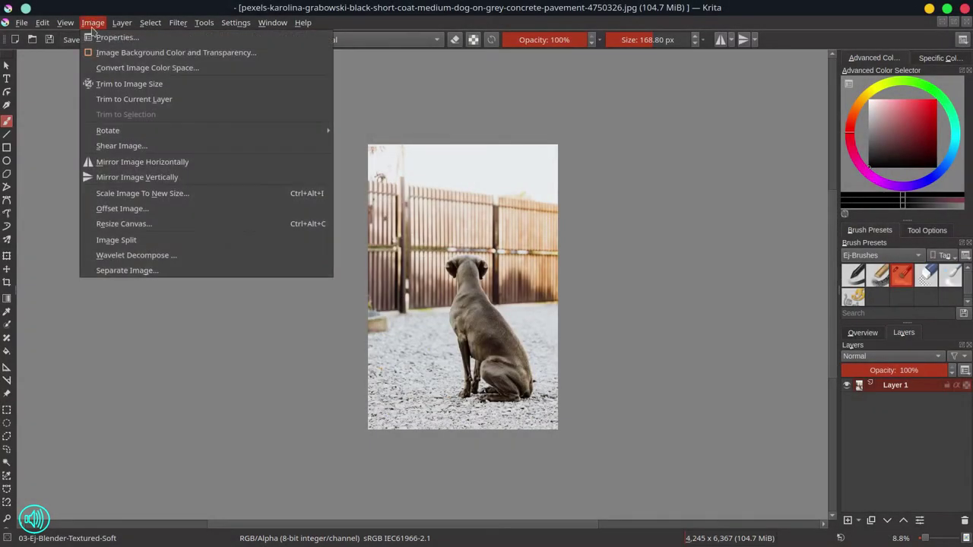
{"action": "left_click", "coordinate": [141, 193]}
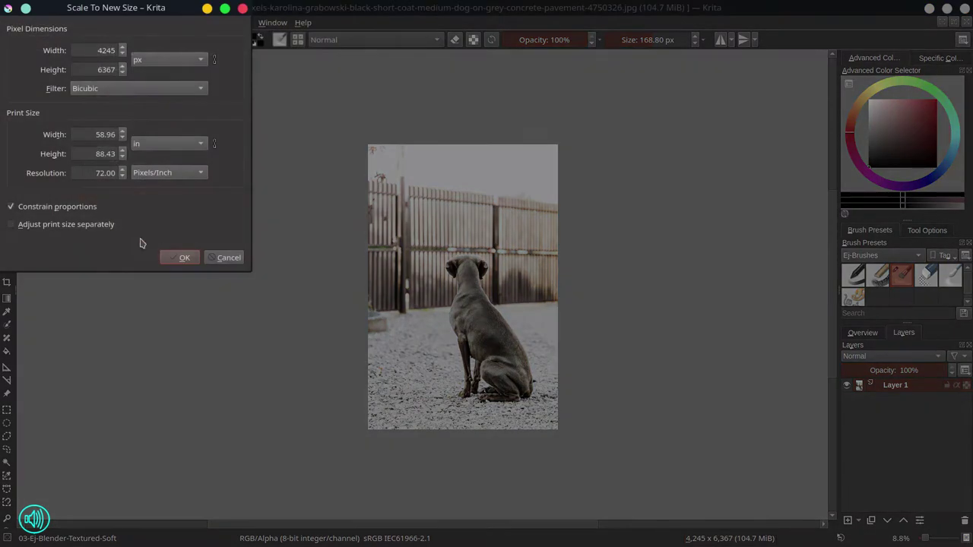
{"action": "left_click_drag", "start_coordinate": [96, 174], "coordinate": [169, 180]}
{"action": "type", "text": "300"}
{"action": "left_click_drag", "start_coordinate": [88, 55], "coordinate": [201, 66]}
{"action": "type", "text": "4200"}
{"action": "left_click_drag", "start_coordinate": [97, 69], "coordinate": [146, 76]}
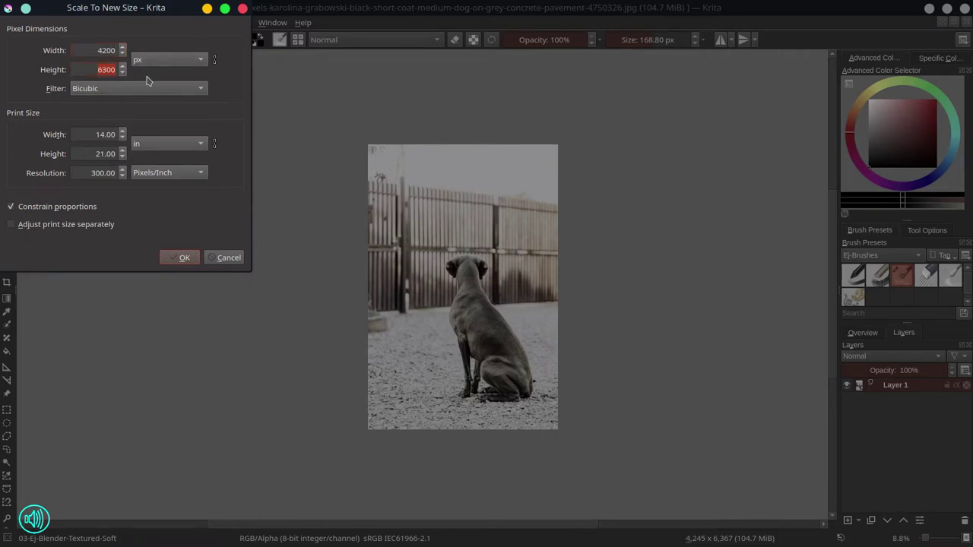
{"action": "type", "text": "4200"}
{"action": "left_click", "coordinate": [185, 258]}
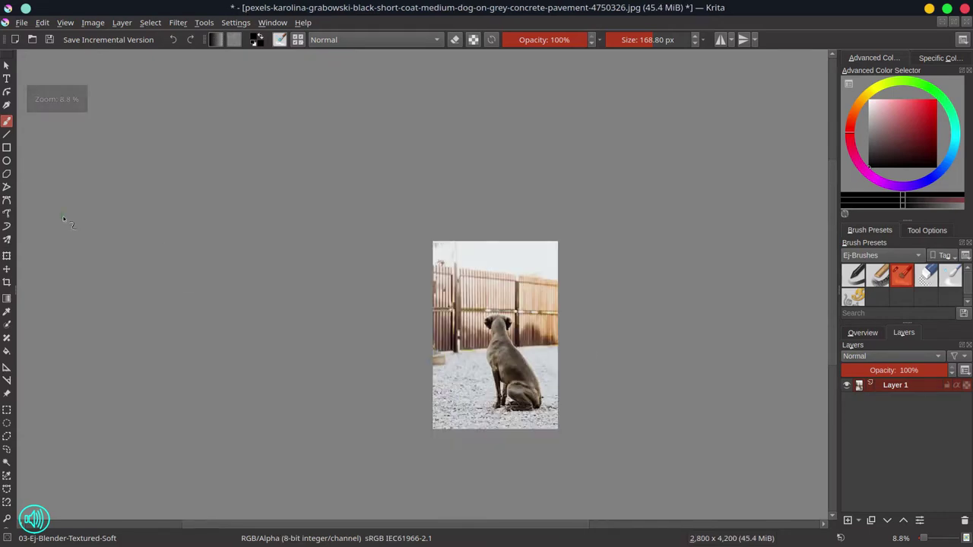
- Start saving the image as a new file and go to the 02-2020-Dailies folder inside the art projects folder
{"action": "left_click", "coordinate": [21, 22]}
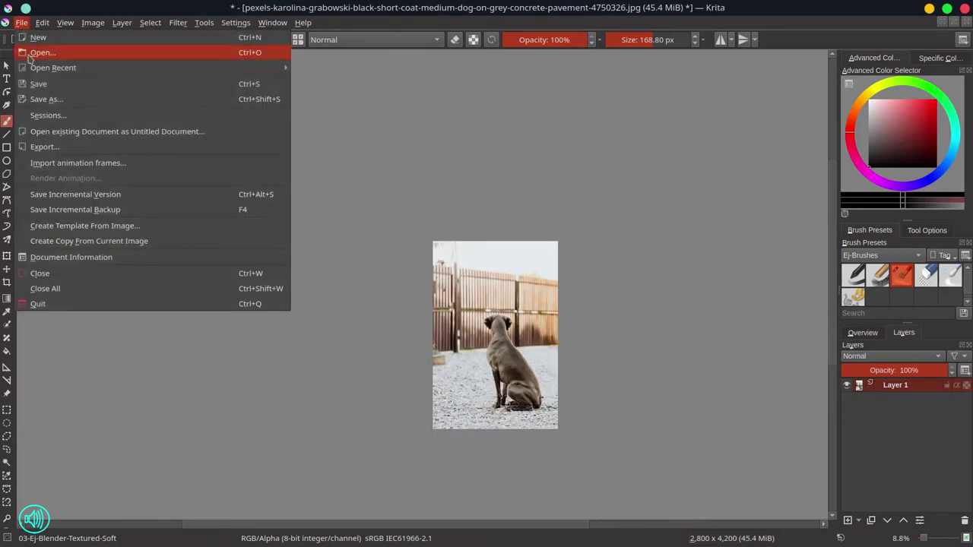
{"action": "left_click", "coordinate": [58, 106]}
{"action": "left_click", "coordinate": [354, 196]}
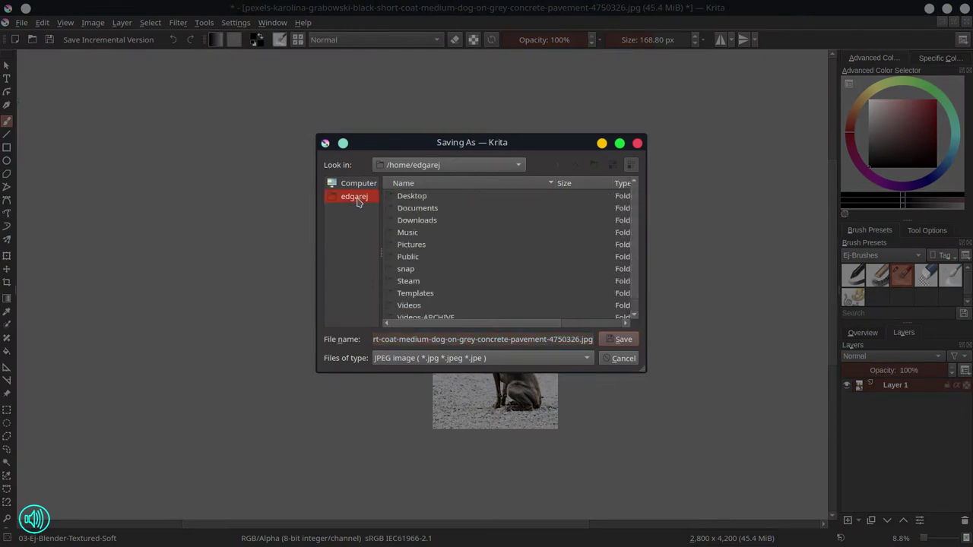
{"action": "double_click", "coordinate": [420, 208]}
{"action": "double_click", "coordinate": [423, 197]}
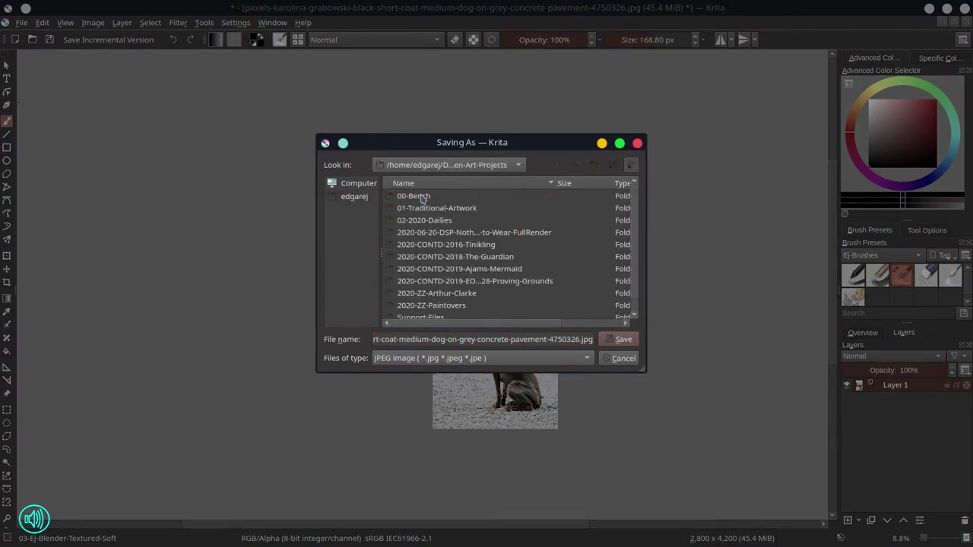
{"action": "double_click", "coordinate": [423, 220]}
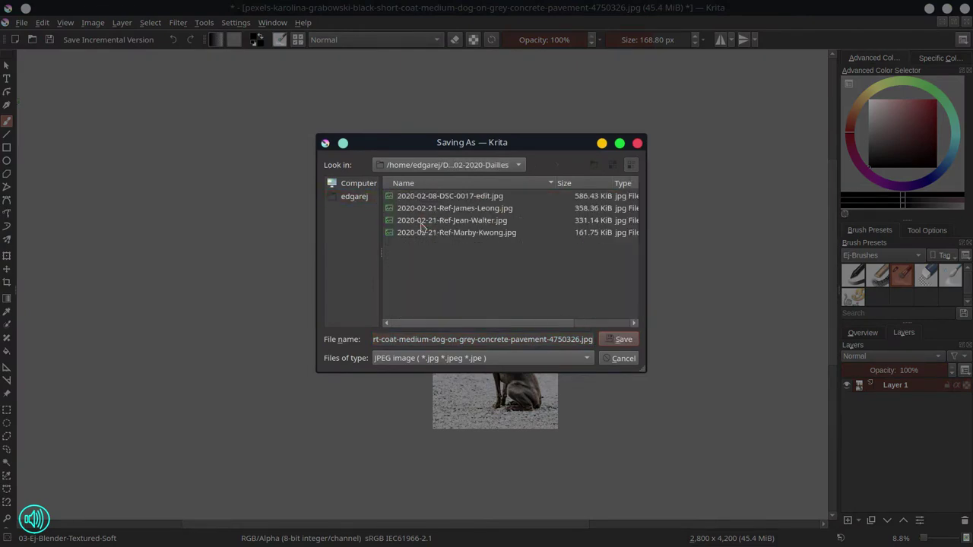
- Name the file 2020-07-05-DSP-Summer-Fairy and save it as a Krita document (*.kra)
{"action": "triple_click", "coordinate": [425, 339]}
{"action": "right_click", "coordinate": [425, 342]}
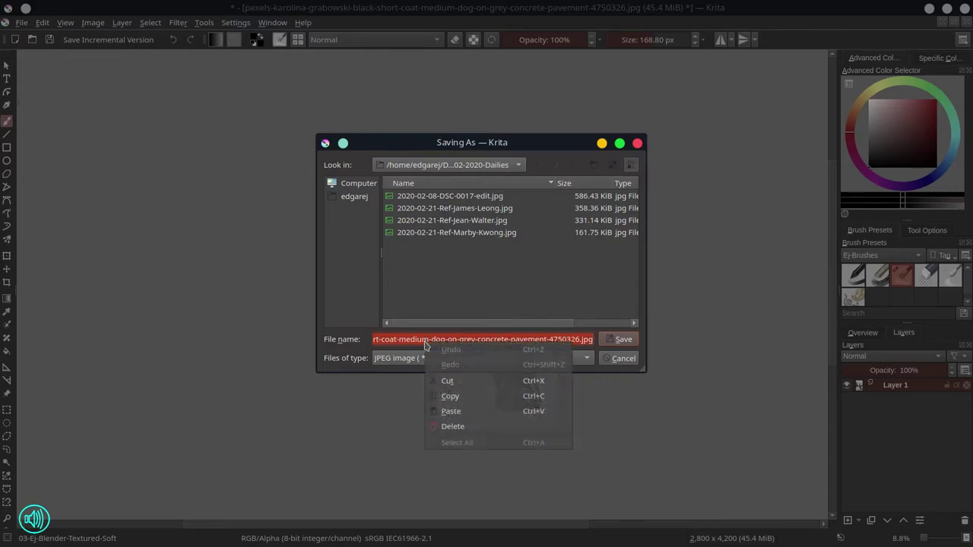
{"action": "left_click", "coordinate": [449, 411]}
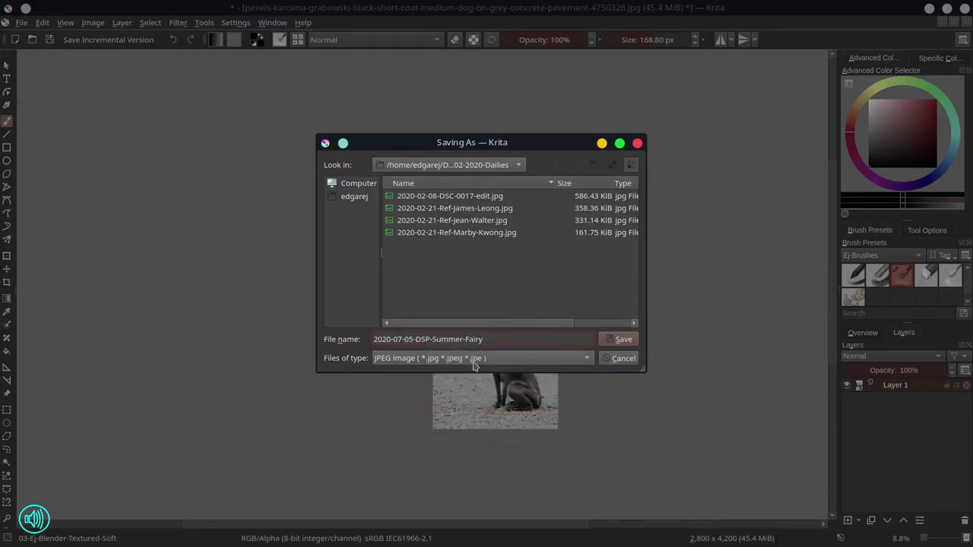
{"action": "left_click", "coordinate": [473, 365]}
{"action": "left_click", "coordinate": [129, 131]}
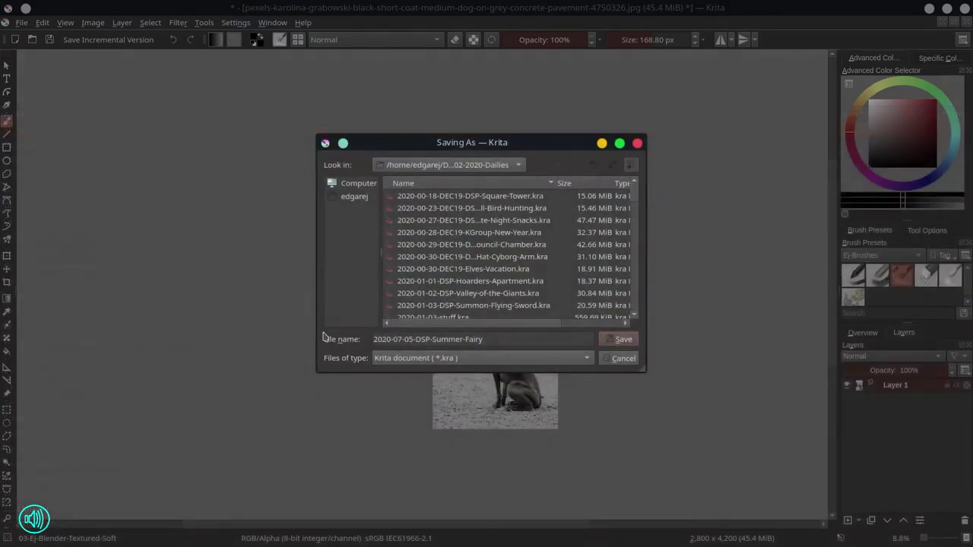
{"action": "left_click", "coordinate": [619, 339]}
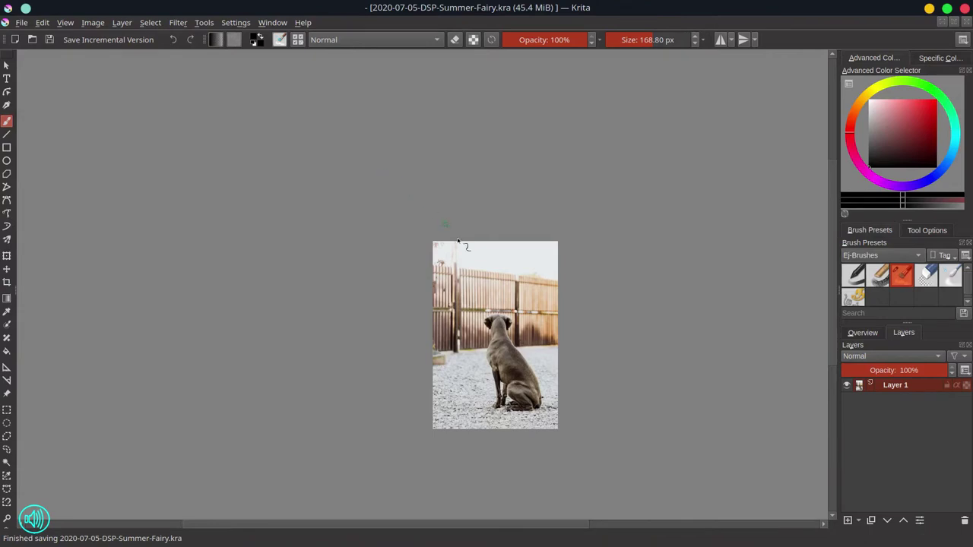
- Enlarge the blender brush to about 246 px and smudge the sky, fence, dog and gravel with loose strokes
{"action": "mouse_move", "coordinate": [470, 291]}
{"action": "left_mouse_down", "text": "shift"}
{"action": "mouse_move", "coordinate": [507, 290]}
{"action": "mouse_move", "coordinate": [455, 300]}
{"action": "mouse_move", "coordinate": [462, 307]}
{"action": "mouse_move", "coordinate": [460, 278]}
{"action": "mouse_move", "coordinate": [469, 281]}
{"action": "left_mouse_up", "text": "shift"}
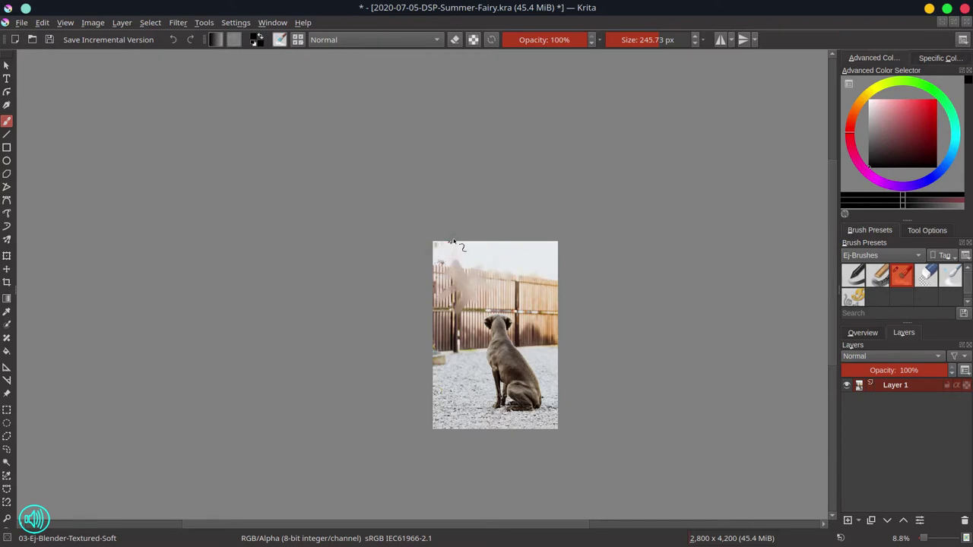
{"action": "mouse_move", "coordinate": [462, 247]}
{"action": "left_mouse_down"}
{"action": "mouse_move", "coordinate": [486, 286]}
{"action": "mouse_move", "coordinate": [524, 289]}
{"action": "left_mouse_up"}
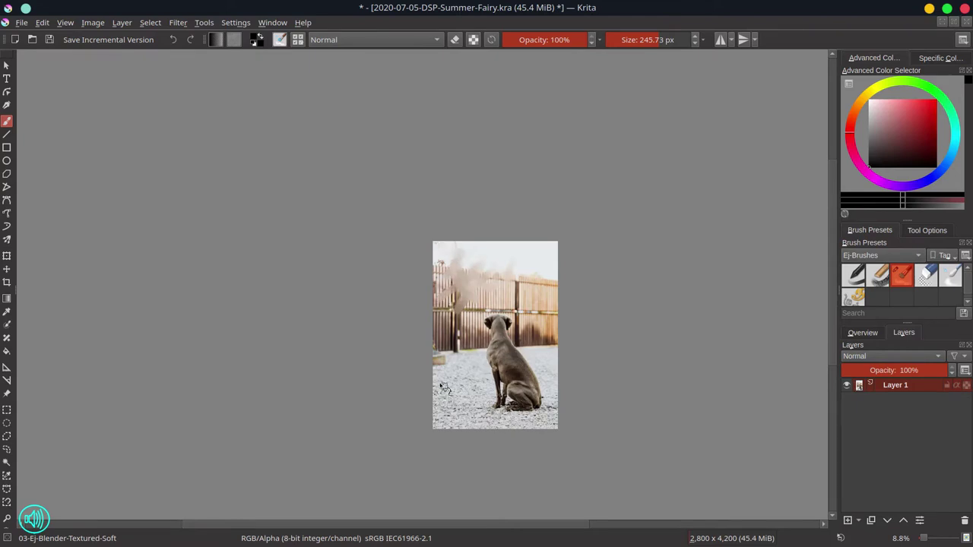
{"action": "mouse_move", "coordinate": [482, 329]}
{"action": "left_mouse_down"}
{"action": "mouse_move", "coordinate": [468, 307]}
{"action": "mouse_move", "coordinate": [495, 299]}
{"action": "mouse_move", "coordinate": [519, 321]}
{"action": "mouse_move", "coordinate": [550, 325]}
{"action": "mouse_move", "coordinate": [524, 331]}
{"action": "mouse_move", "coordinate": [514, 297]}
{"action": "mouse_move", "coordinate": [501, 331]}
{"action": "mouse_move", "coordinate": [482, 342]}
{"action": "mouse_move", "coordinate": [517, 323]}
{"action": "mouse_move", "coordinate": [528, 329]}
{"action": "mouse_move", "coordinate": [475, 351]}
{"action": "left_mouse_up"}
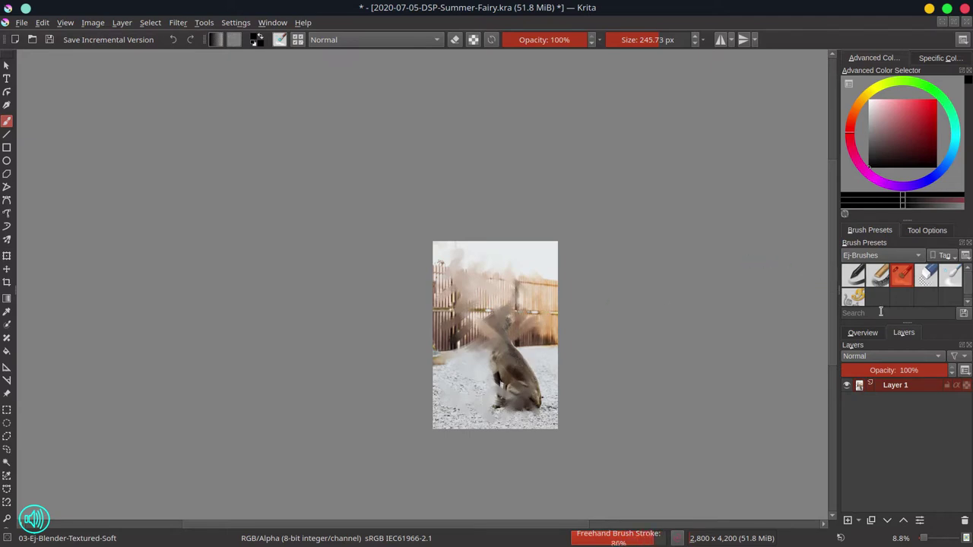
- Tint the sky, fence and dog's upper body dark red with the 06-Ej-Shapes-Mecha brush at about 500 px in Color blending mode
{"action": "left_click", "coordinate": [854, 298]}
{"action": "left_click", "coordinate": [920, 122]}
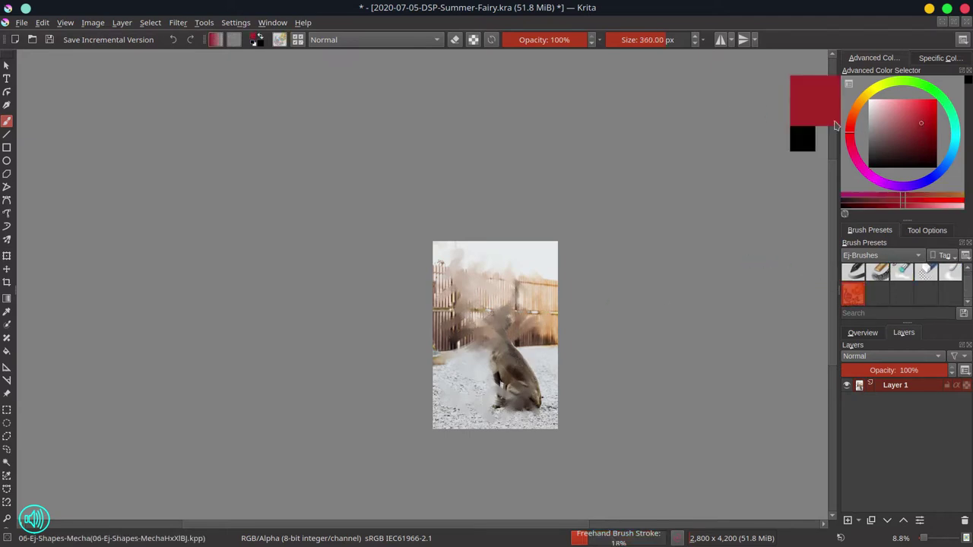
{"action": "left_click", "coordinate": [383, 40]}
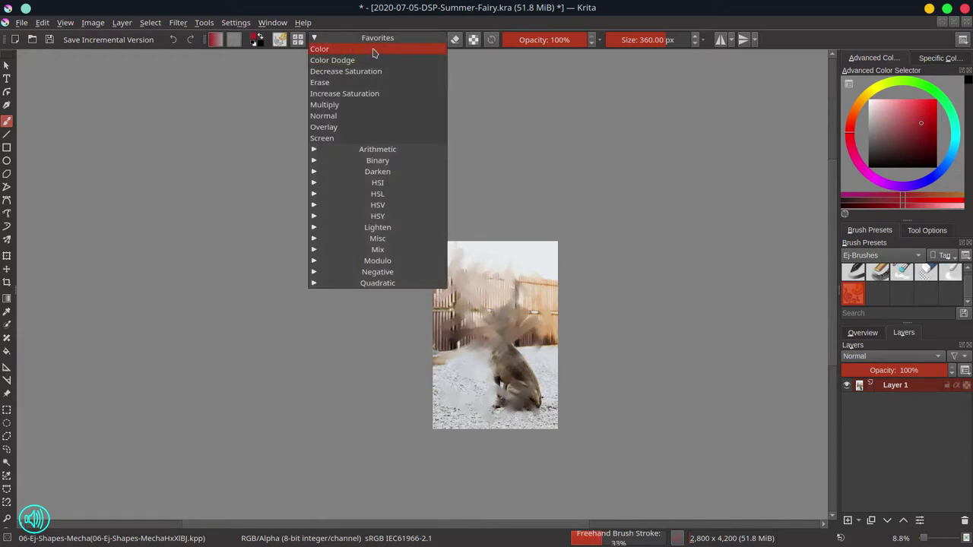
{"action": "left_click", "coordinate": [370, 48]}
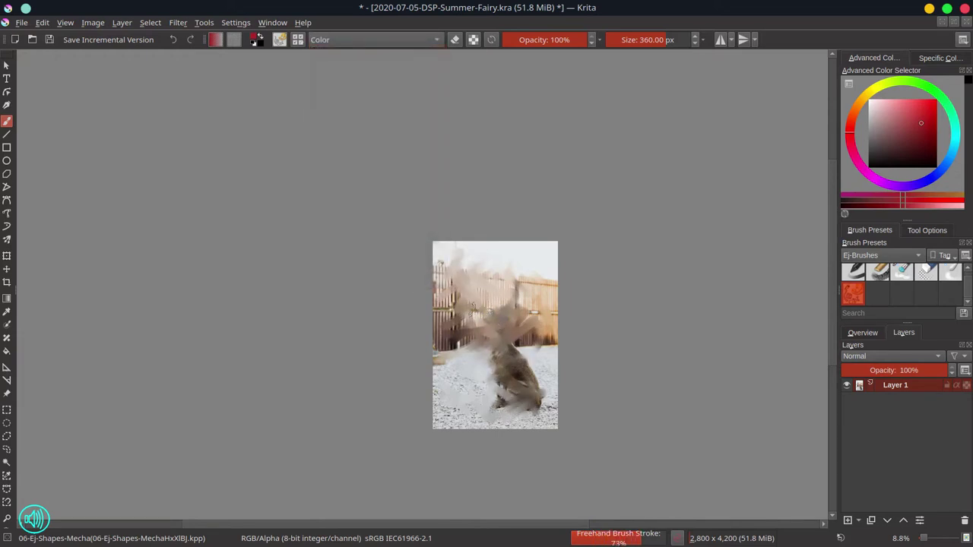
{"action": "key", "text": "bracketright"}
{"action": "key", "text": "bracketright"}
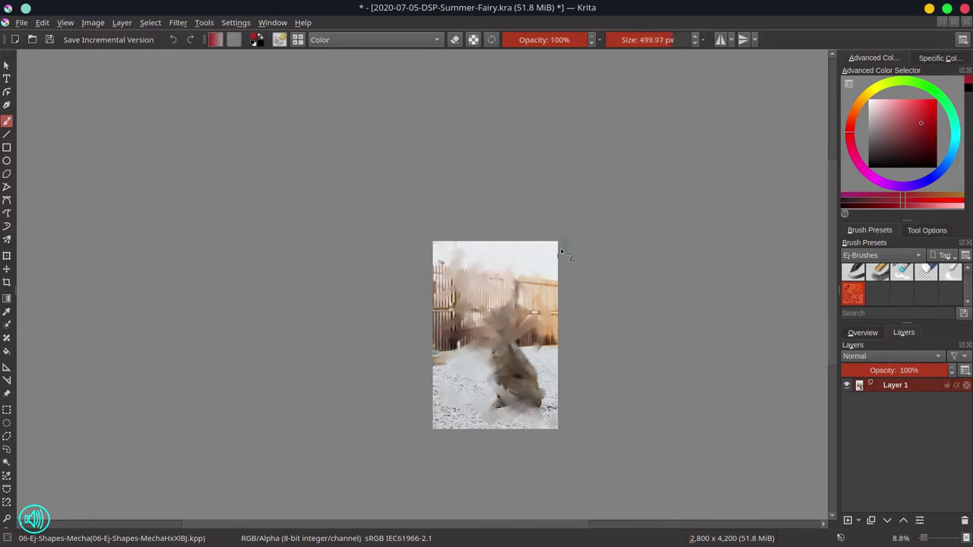
{"action": "left_click", "coordinate": [527, 199]}
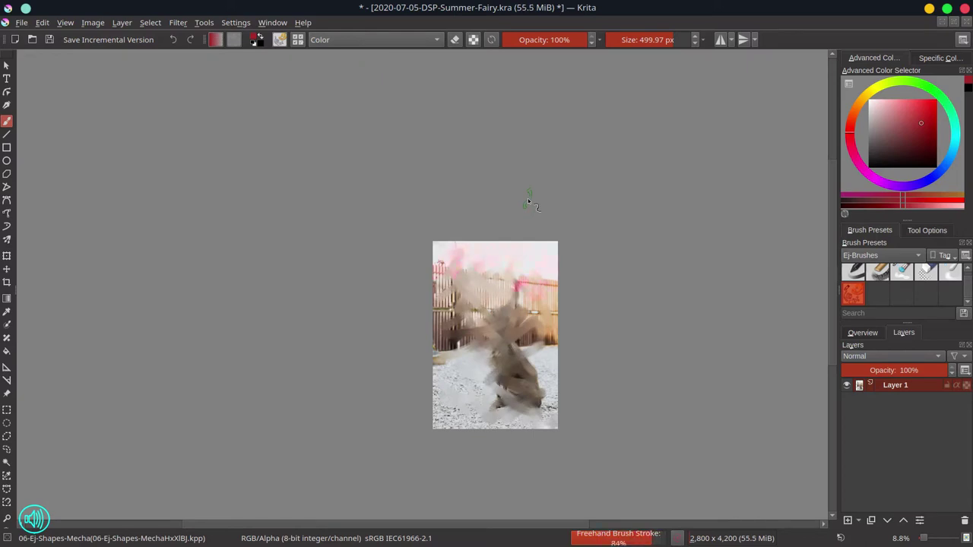
{"action": "left_click_drag", "start_coordinate": [476, 312], "coordinate": [487, 325]}
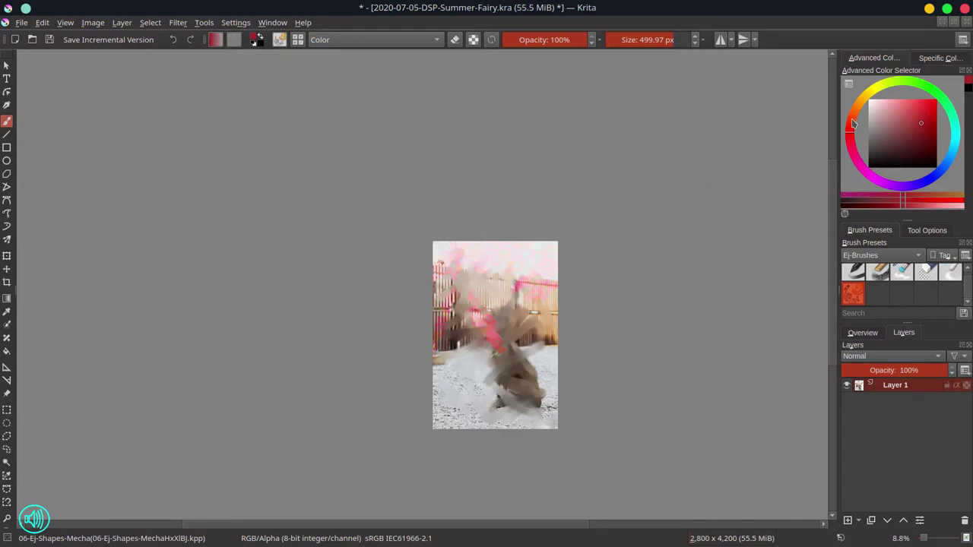
- Tint the fence, dog and gravel with orange-red strokes, followed by dark yellow strokes
{"action": "left_click", "coordinate": [852, 121]}
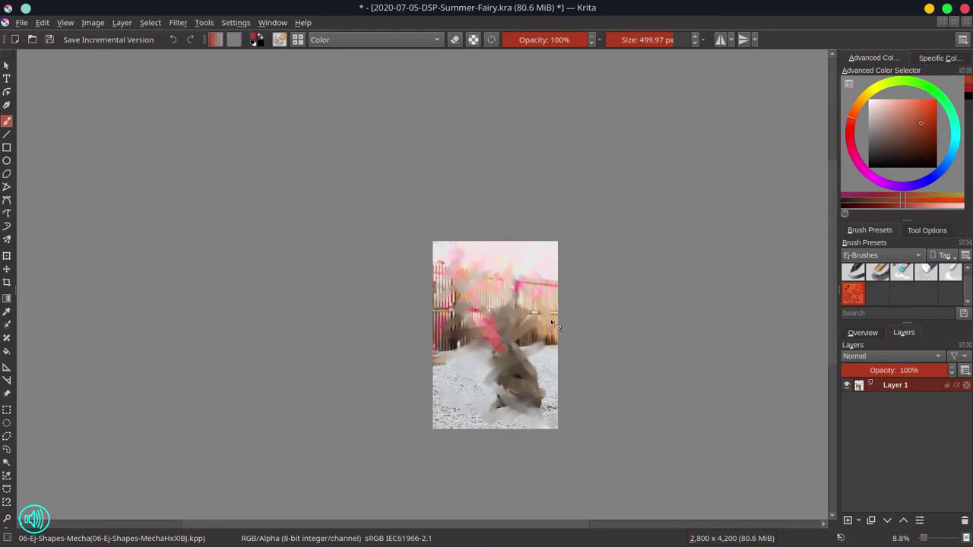
{"action": "mouse_move", "coordinate": [551, 322]}
{"action": "left_mouse_down"}
{"action": "mouse_move", "coordinate": [530, 302]}
{"action": "mouse_move", "coordinate": [489, 294]}
{"action": "left_mouse_up"}
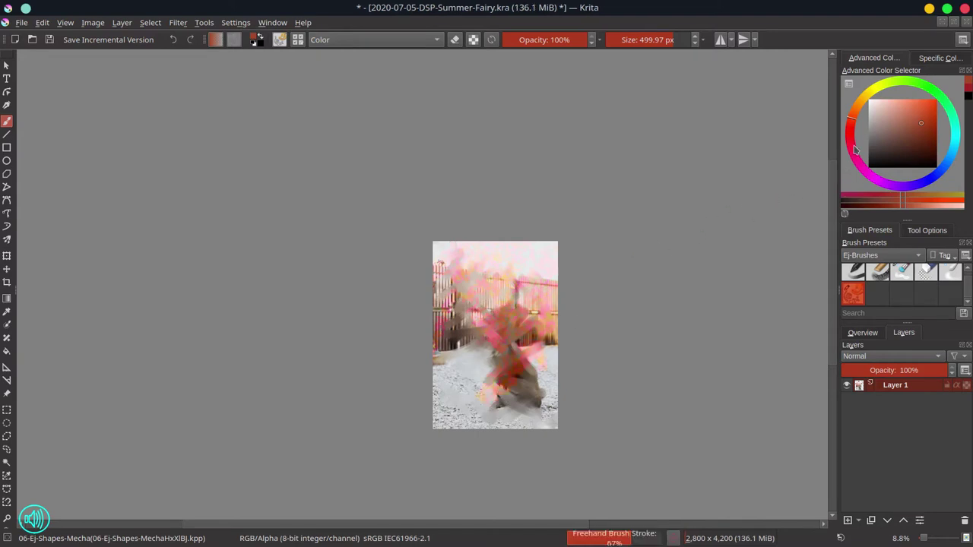
{"action": "left_click", "coordinate": [851, 144]}
{"action": "left_click", "coordinate": [871, 93]}
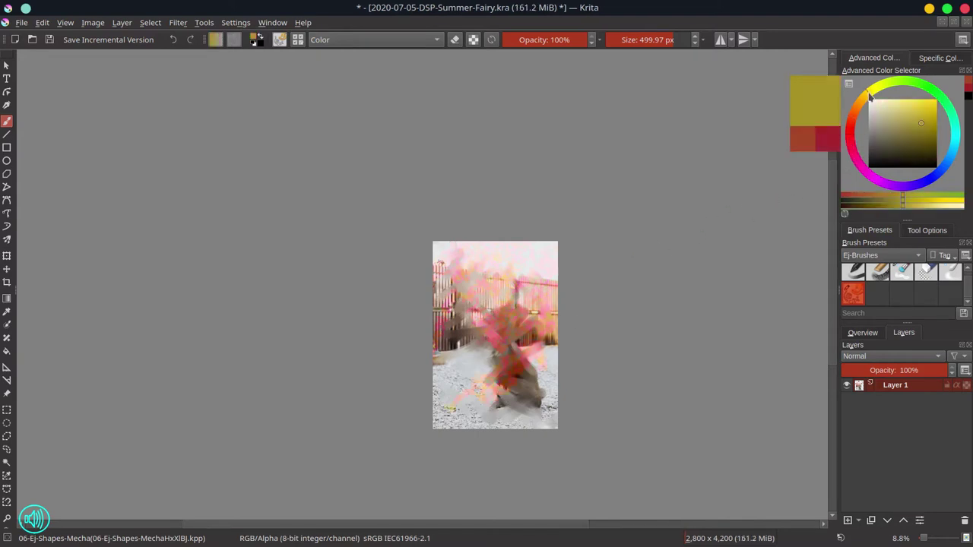
{"action": "mouse_move", "coordinate": [488, 324]}
{"action": "left_mouse_down"}
{"action": "mouse_move", "coordinate": [473, 295]}
{"action": "mouse_move", "coordinate": [457, 313]}
{"action": "left_mouse_up"}
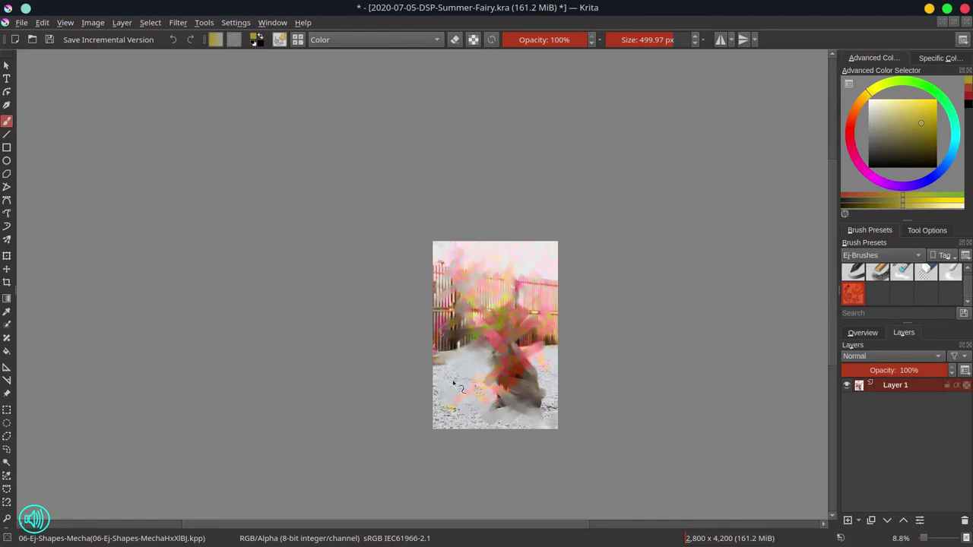
{"action": "mouse_move", "coordinate": [487, 356]}
{"action": "left_mouse_down"}
{"action": "mouse_move", "coordinate": [463, 386]}
{"action": "mouse_move", "coordinate": [484, 353]}
{"action": "mouse_move", "coordinate": [486, 376]}
{"action": "mouse_move", "coordinate": [447, 402]}
{"action": "mouse_move", "coordinate": [517, 392]}
{"action": "left_mouse_up"}
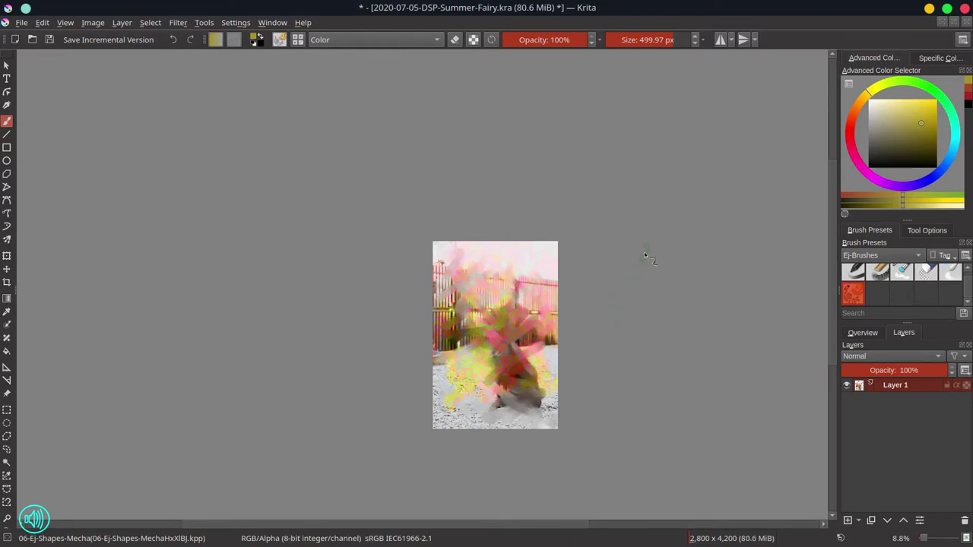
- Change the brush hue to orange and tint the gravel around the dog
{"action": "left_click_drag", "start_coordinate": [863, 107], "coordinate": [855, 112]}
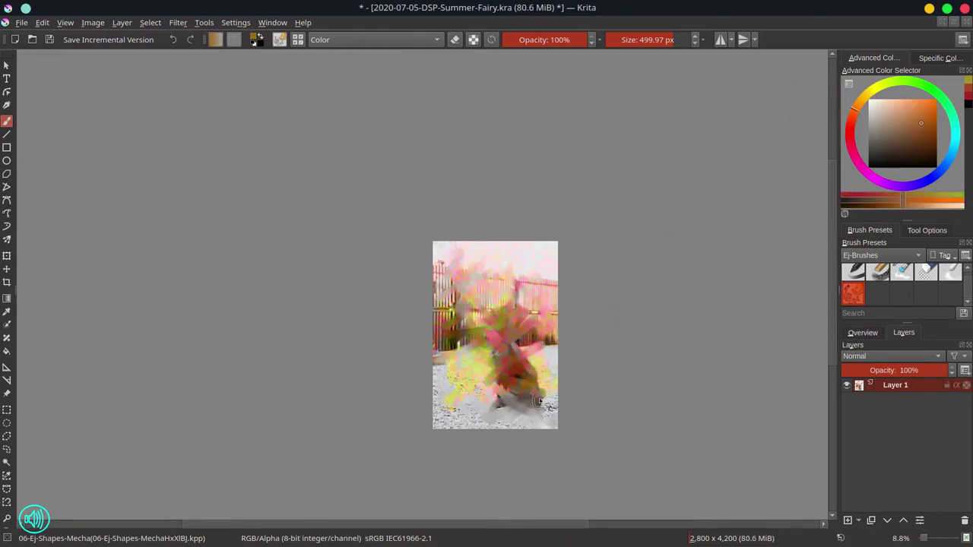
{"action": "left_click_drag", "start_coordinate": [538, 403], "coordinate": [549, 411]}
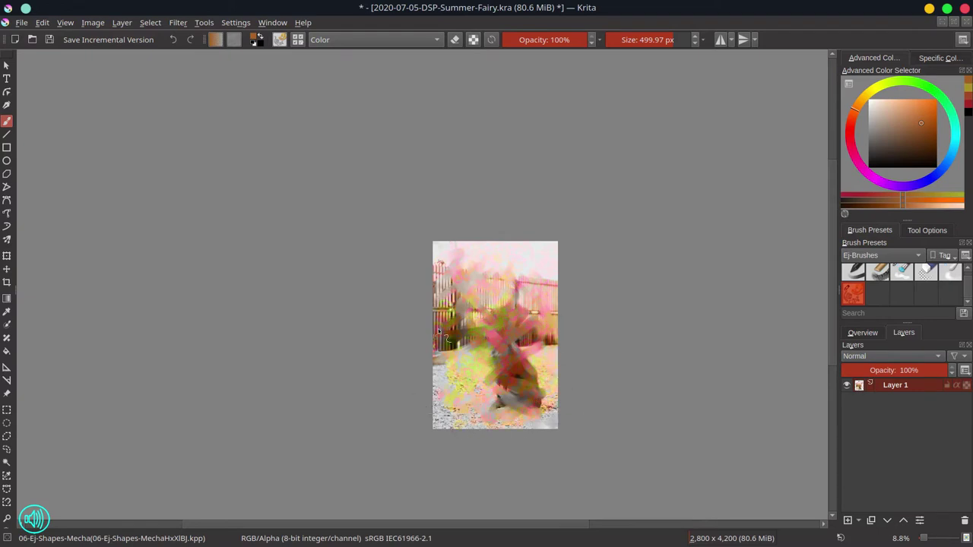
- Smudge the fence, dog, gravel and sky into soft colour patches with the 03-Ej-Blender-Textured-Soft brush at about 246 px
{"action": "left_click", "coordinate": [904, 275]}
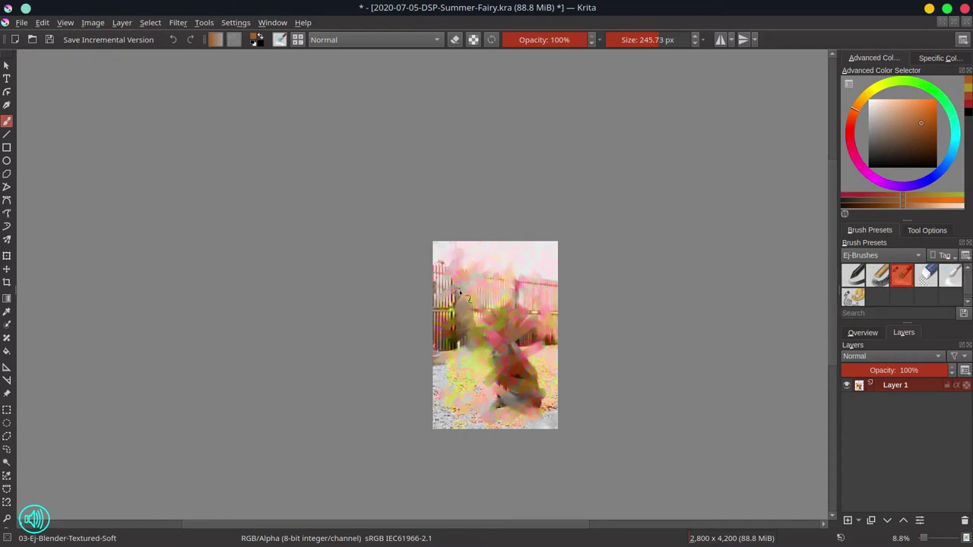
{"action": "mouse_move", "coordinate": [460, 293]}
{"action": "left_mouse_down"}
{"action": "mouse_move", "coordinate": [448, 301]}
{"action": "mouse_move", "coordinate": [445, 346]}
{"action": "mouse_move", "coordinate": [459, 351]}
{"action": "mouse_move", "coordinate": [440, 366]}
{"action": "left_mouse_up"}
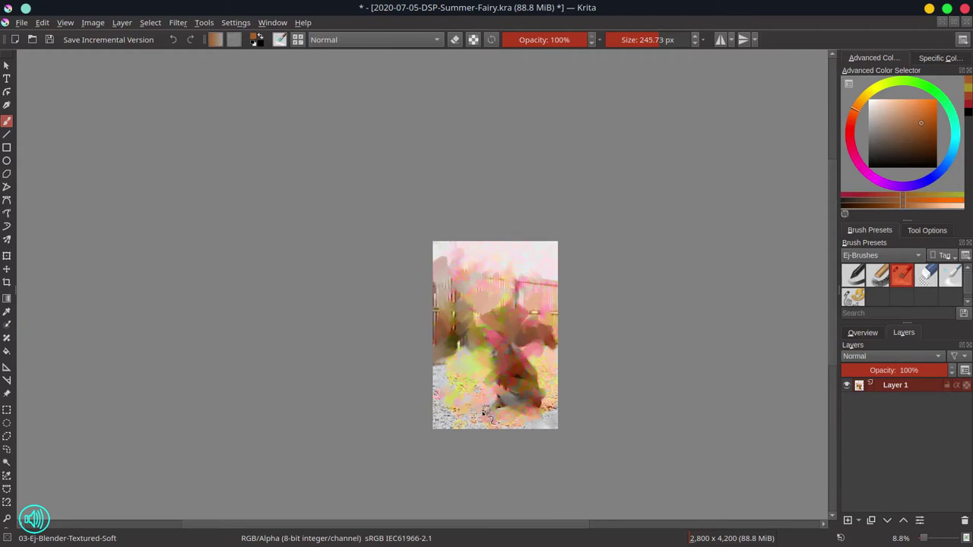
{"action": "left_click_drag", "start_coordinate": [460, 399], "coordinate": [459, 374]}
{"action": "mouse_move", "coordinate": [503, 401]}
{"action": "left_mouse_down"}
{"action": "mouse_move", "coordinate": [547, 409]}
{"action": "mouse_move", "coordinate": [551, 367]}
{"action": "left_mouse_up"}
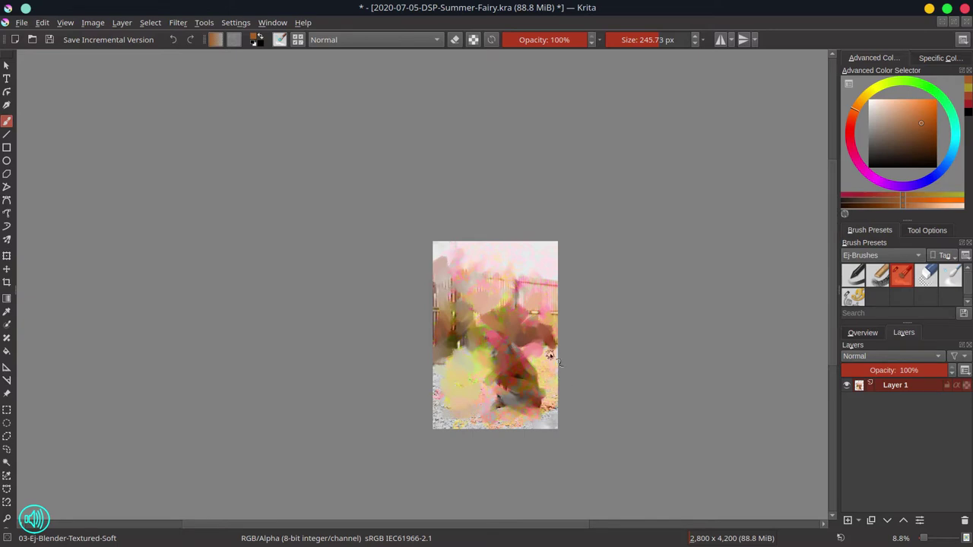
{"action": "mouse_move", "coordinate": [547, 402]}
{"action": "left_mouse_down"}
{"action": "mouse_move", "coordinate": [541, 421]}
{"action": "mouse_move", "coordinate": [498, 419]}
{"action": "left_mouse_up"}
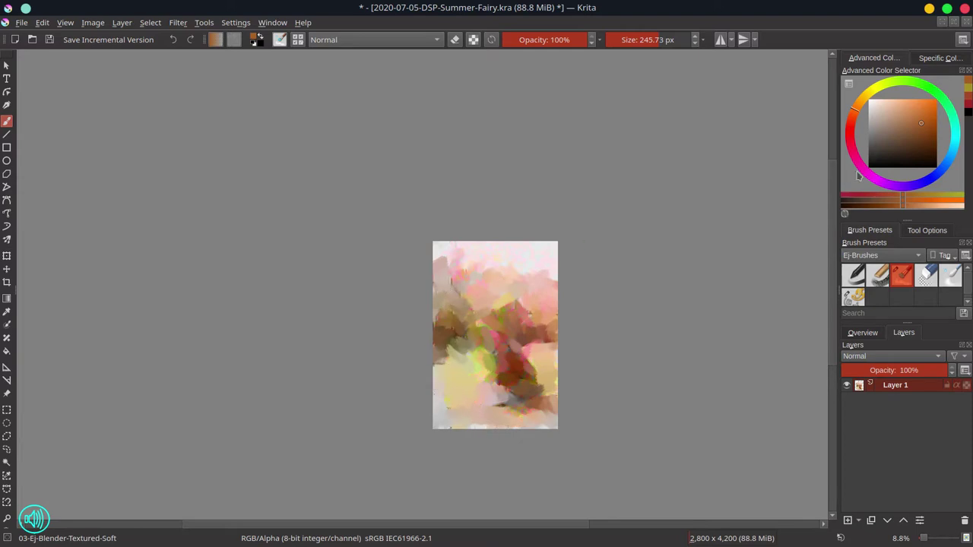
- Tint the upper and lower edges of the picture turquoise with the 06-Ej-Shapes-Mecha brush in Color blending mode
{"action": "left_click", "coordinate": [955, 132]}
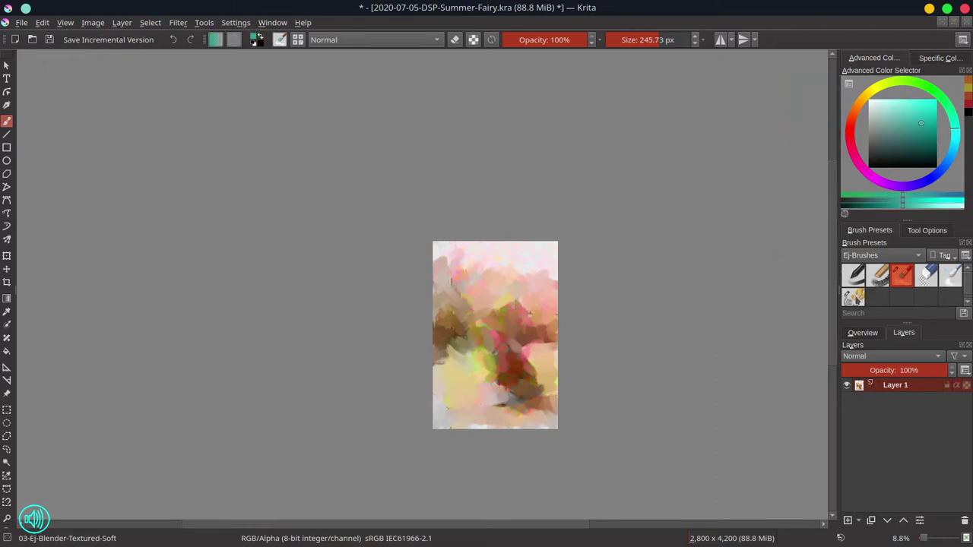
{"action": "left_click", "coordinate": [854, 298]}
{"action": "mouse_move", "coordinate": [446, 410]}
{"action": "left_mouse_down"}
{"action": "mouse_move", "coordinate": [441, 399]}
{"action": "mouse_move", "coordinate": [470, 431]}
{"action": "mouse_move", "coordinate": [553, 422]}
{"action": "left_mouse_up"}
{"action": "mouse_move", "coordinate": [437, 262]}
{"action": "left_mouse_down"}
{"action": "mouse_move", "coordinate": [472, 243]}
{"action": "mouse_move", "coordinate": [489, 254]}
{"action": "mouse_move", "coordinate": [525, 244]}
{"action": "mouse_move", "coordinate": [567, 248]}
{"action": "left_mouse_up"}
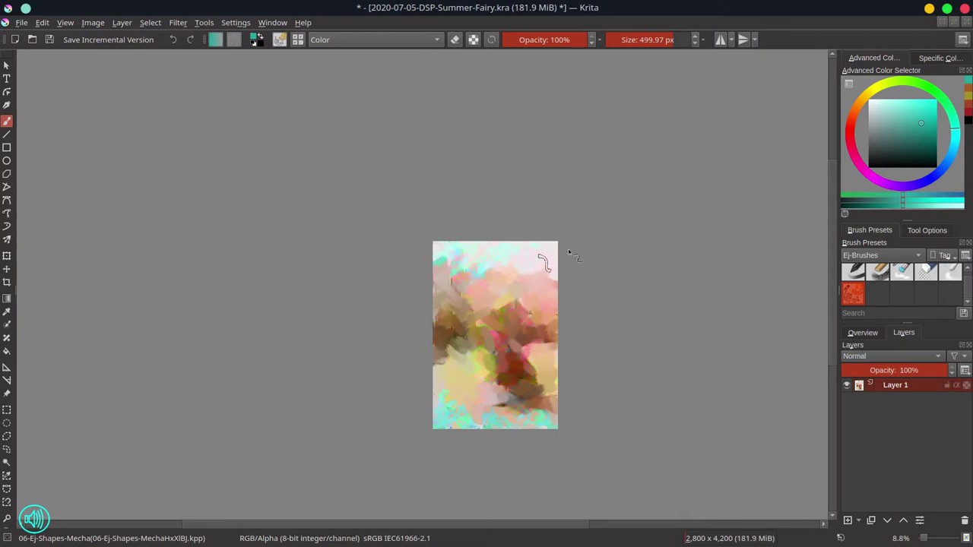
- Change the brush hue to red and blend the turquoise areas into their surroundings with the 03-Ej-Blender-Textured-Soft brush
{"action": "left_click", "coordinate": [850, 126]}
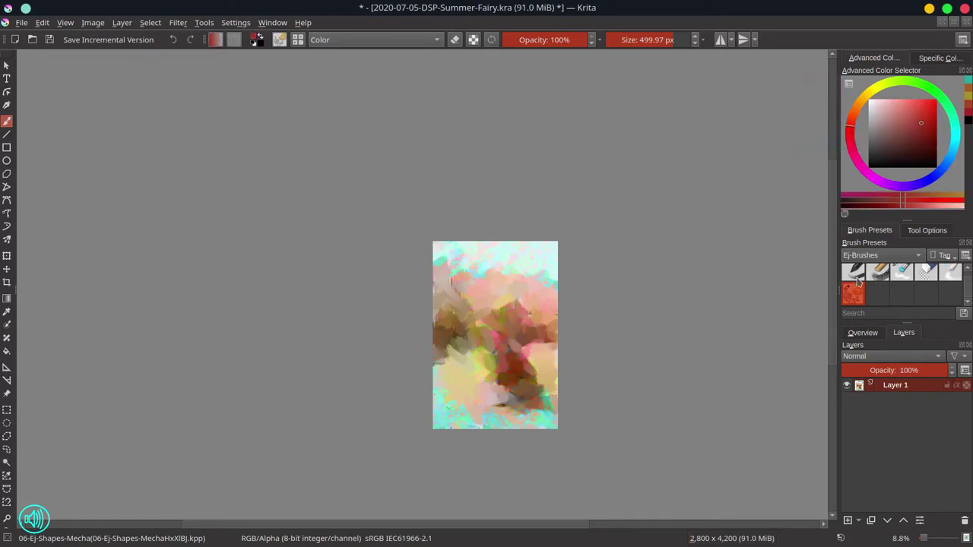
{"action": "left_click", "coordinate": [902, 272]}
{"action": "mouse_move", "coordinate": [445, 397]}
{"action": "left_mouse_down"}
{"action": "mouse_move", "coordinate": [464, 418]}
{"action": "mouse_move", "coordinate": [450, 424]}
{"action": "mouse_move", "coordinate": [437, 390]}
{"action": "mouse_move", "coordinate": [481, 421]}
{"action": "mouse_move", "coordinate": [534, 420]}
{"action": "mouse_move", "coordinate": [545, 396]}
{"action": "mouse_move", "coordinate": [548, 414]}
{"action": "mouse_move", "coordinate": [509, 415]}
{"action": "left_mouse_up"}
{"action": "mouse_move", "coordinate": [472, 269]}
{"action": "left_mouse_down"}
{"action": "mouse_move", "coordinate": [480, 273]}
{"action": "mouse_move", "coordinate": [448, 245]}
{"action": "mouse_move", "coordinate": [466, 248]}
{"action": "left_mouse_up"}
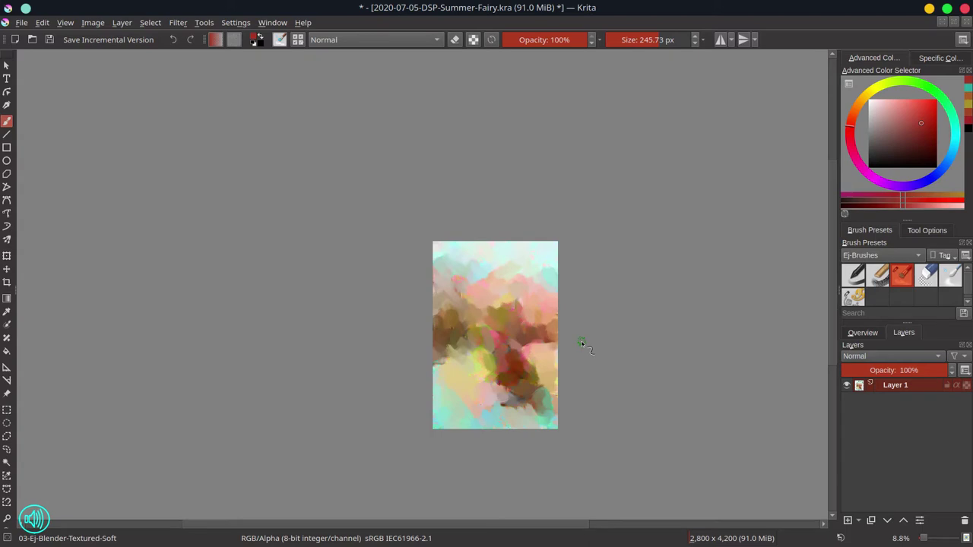
- Rotate the image 90° to the right and by a further 180°, and save the document
{"action": "left_click", "coordinate": [93, 23]}
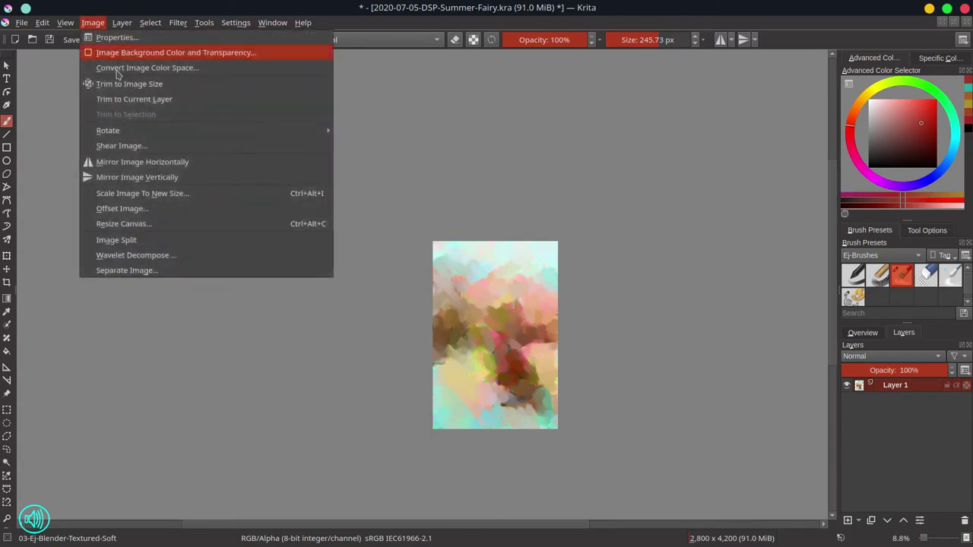
{"action": "mouse_move", "coordinate": [146, 134]}
{"action": "left_click", "coordinate": [401, 147]}
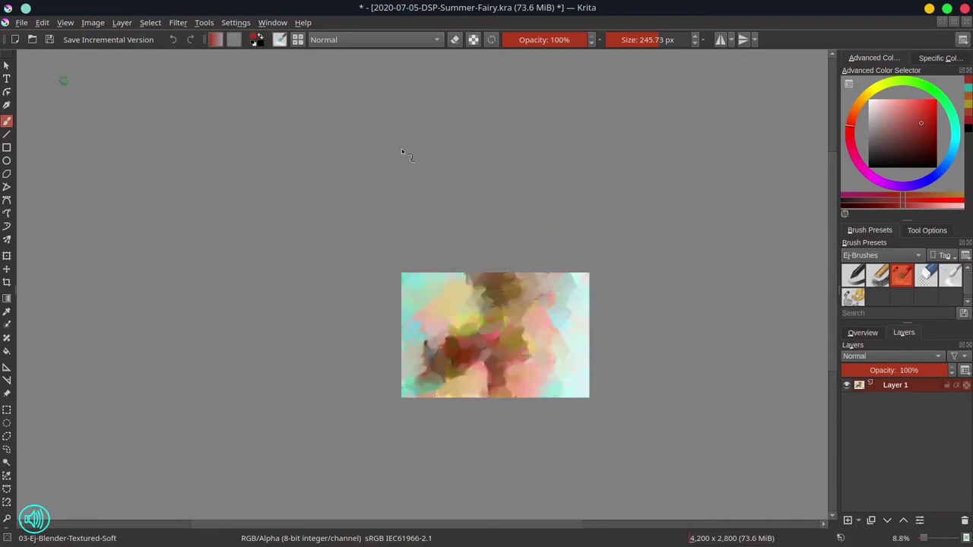
{"action": "left_click", "coordinate": [94, 24]}
{"action": "mouse_move", "coordinate": [165, 132]}
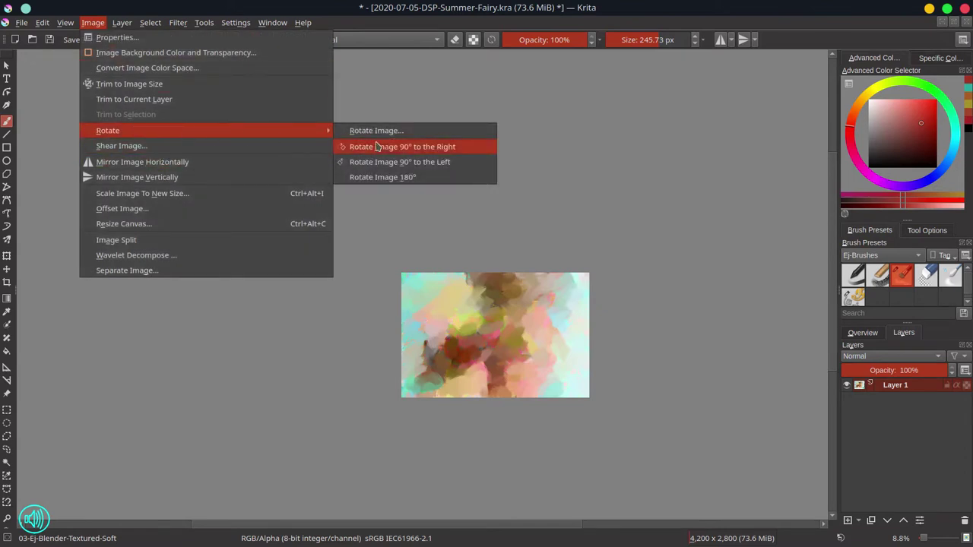
{"action": "left_click", "coordinate": [388, 179]}
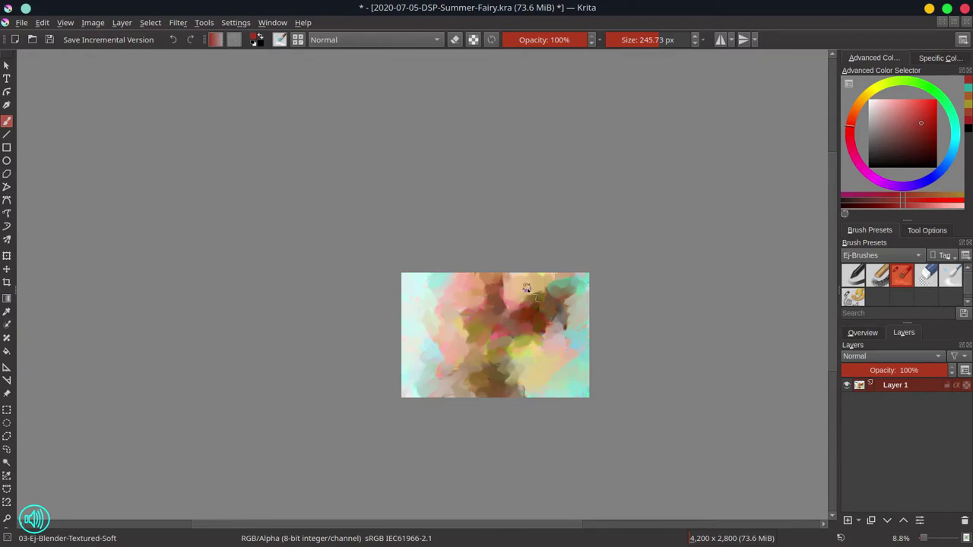
{"action": "left_click", "coordinate": [49, 41]}
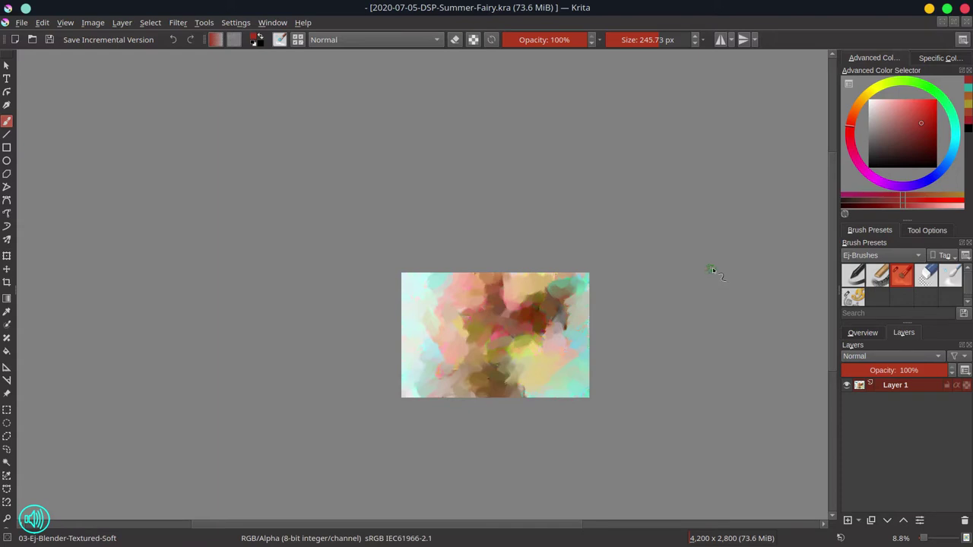
- Restore the painting's document window from full size and enlarge it over the right two-thirds of the workspace
{"action": "left_click", "coordinate": [955, 23]}
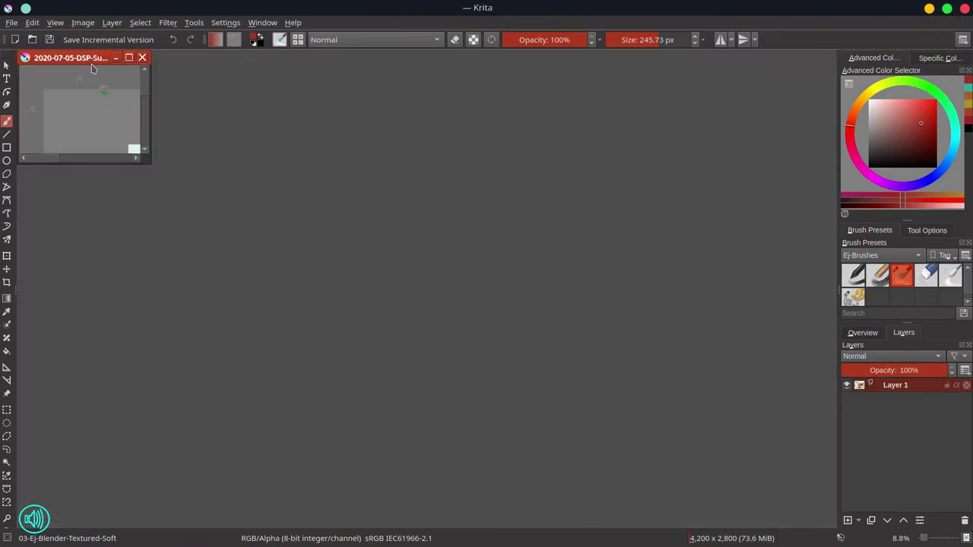
{"action": "left_click_drag", "start_coordinate": [116, 71], "coordinate": [415, 71]}
{"action": "mouse_move", "coordinate": [470, 174]}
{"action": "left_mouse_down"}
{"action": "mouse_move", "coordinate": [725, 391]}
{"action": "mouse_move", "coordinate": [829, 519]}
{"action": "left_mouse_up"}
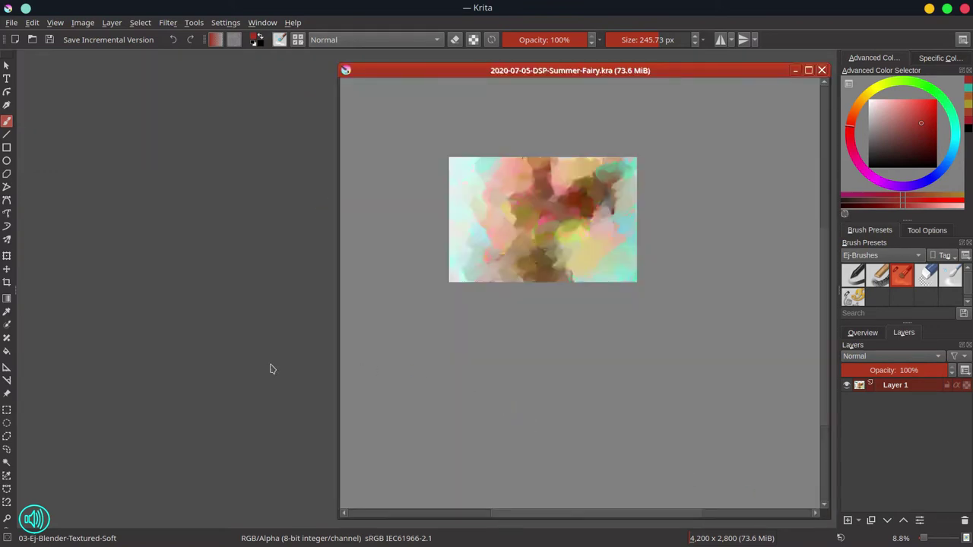
- Open the dog photo ending in 4750326.jpg and fit its window into the free space beside the painting
{"action": "left_click", "coordinate": [11, 23]}
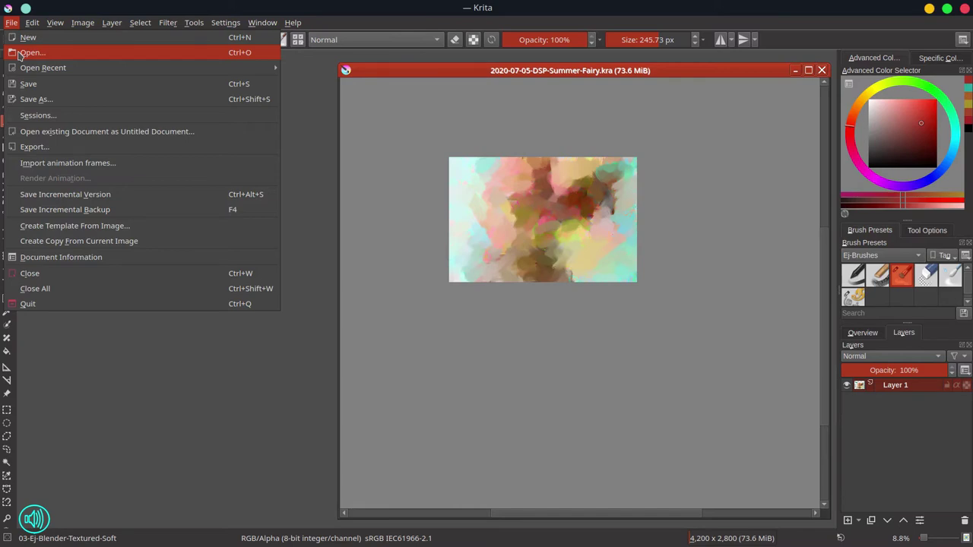
{"action": "left_click", "coordinate": [21, 54]}
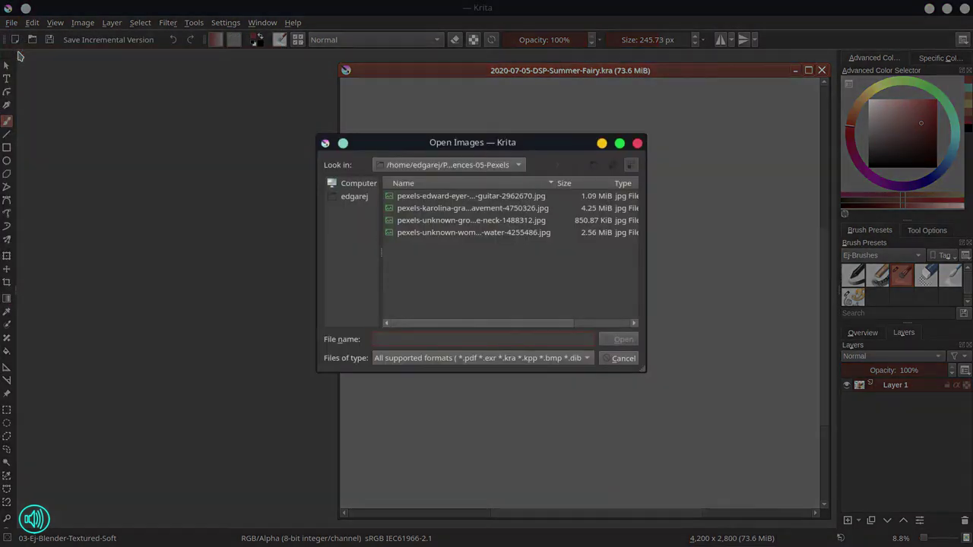
{"action": "left_click", "coordinate": [434, 209]}
{"action": "left_click", "coordinate": [623, 339]}
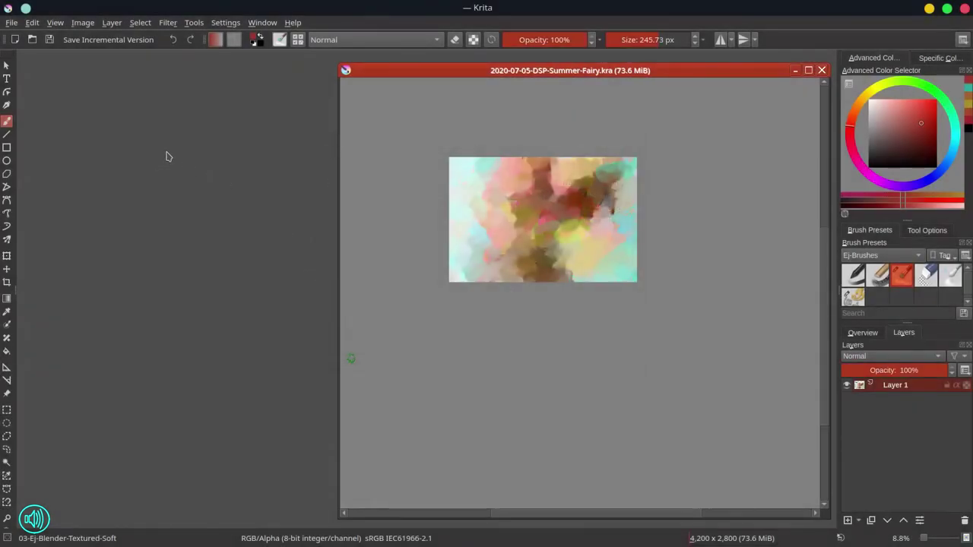
{"action": "left_click_drag", "start_coordinate": [81, 60], "coordinate": [92, 73]}
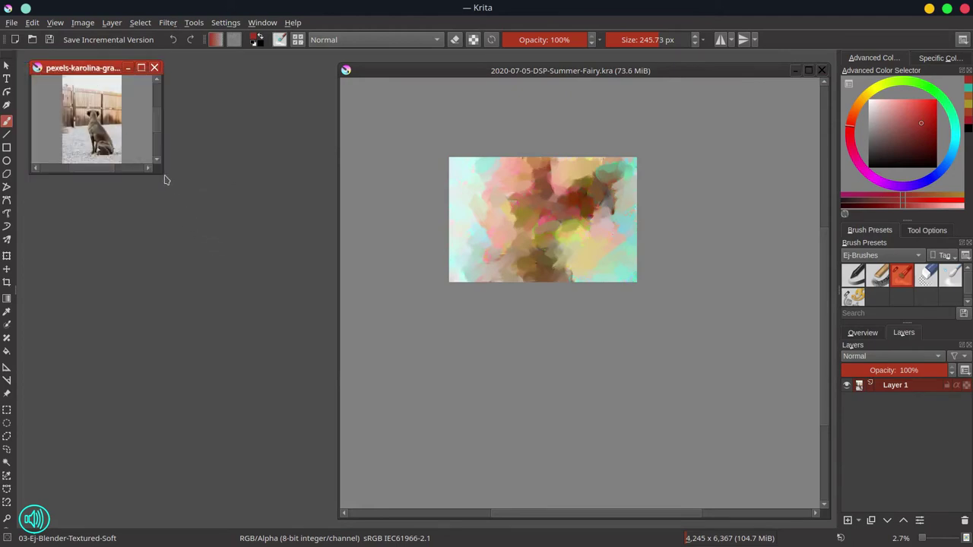
{"action": "left_click_drag", "start_coordinate": [160, 173], "coordinate": [330, 516]}
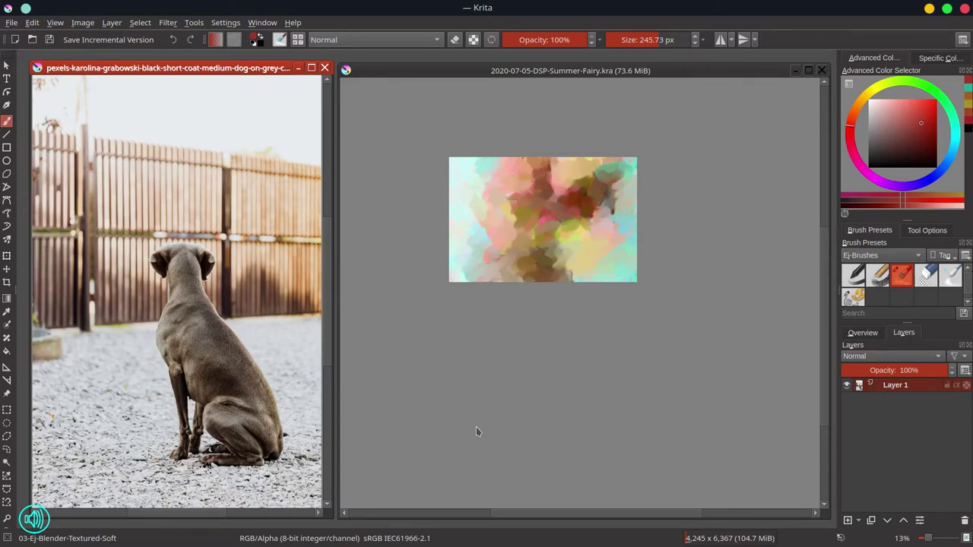
- Sketch a leaf-shaped outline around the painting's dark red patch in muted dark red with the 02-Ej-Chalk-Grainy brush at about 99 px
{"action": "left_click", "coordinate": [902, 145]}
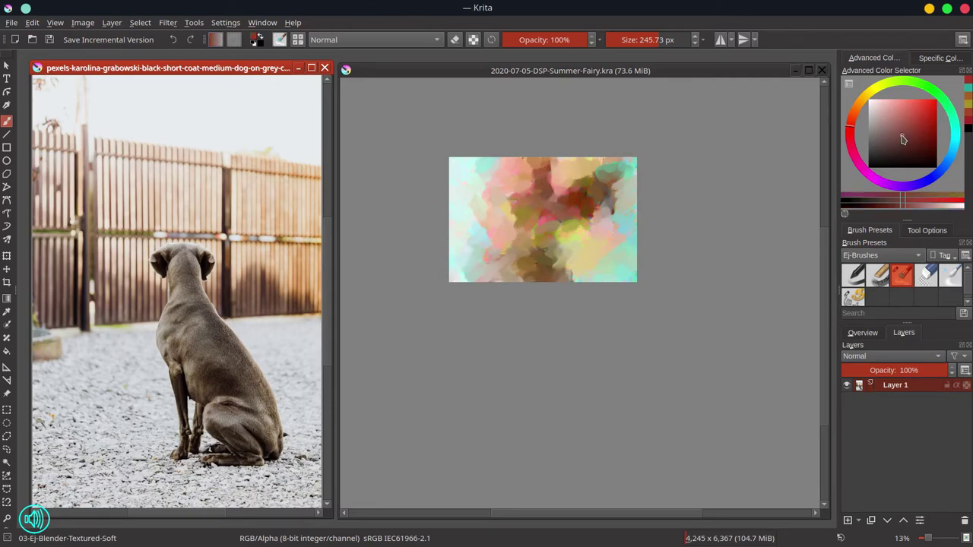
{"action": "left_click", "coordinate": [877, 276]}
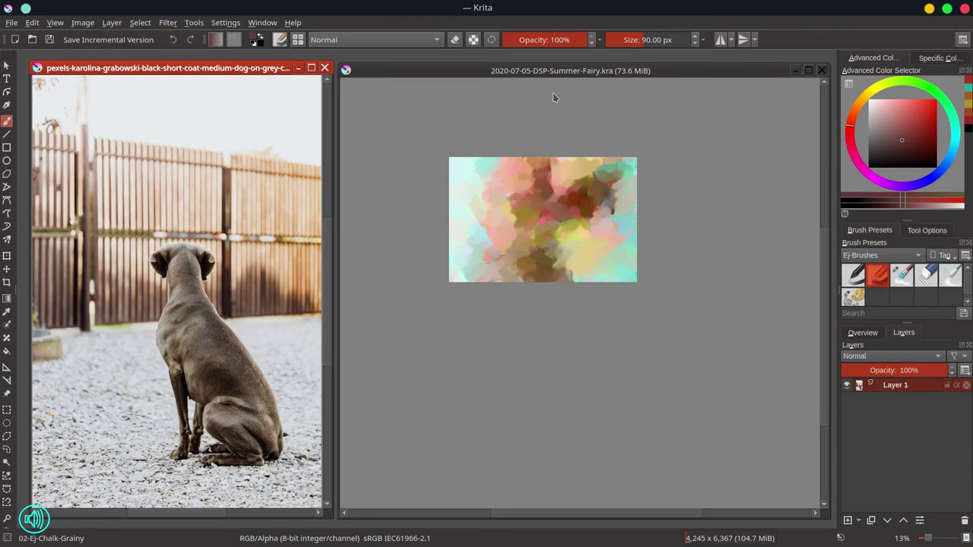
{"action": "left_click", "coordinate": [567, 75]}
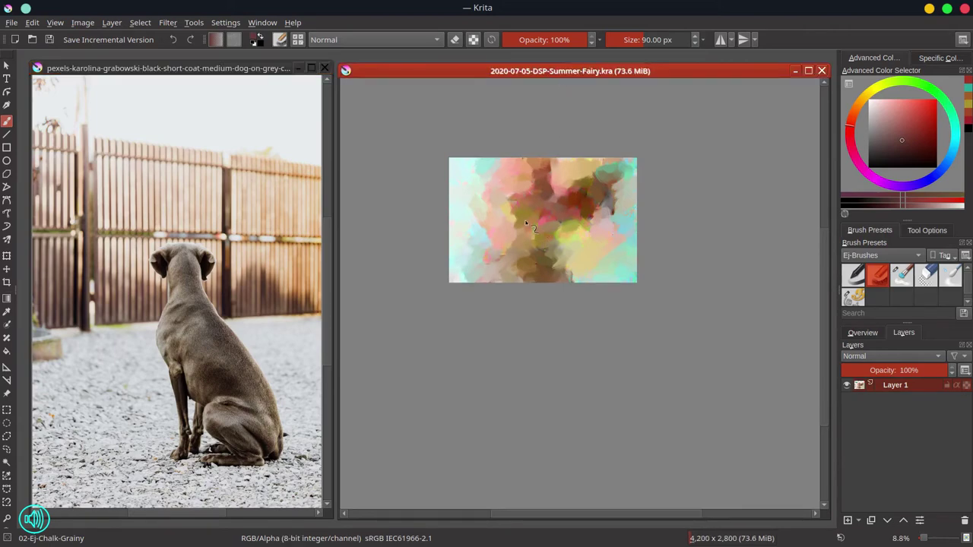
{"action": "left_click_drag", "start_coordinate": [527, 218], "coordinate": [529, 218], "text": "shift"}
{"action": "mouse_move", "coordinate": [525, 197]}
{"action": "left_mouse_down"}
{"action": "mouse_move", "coordinate": [527, 218]}
{"action": "mouse_move", "coordinate": [522, 200]}
{"action": "left_mouse_up"}
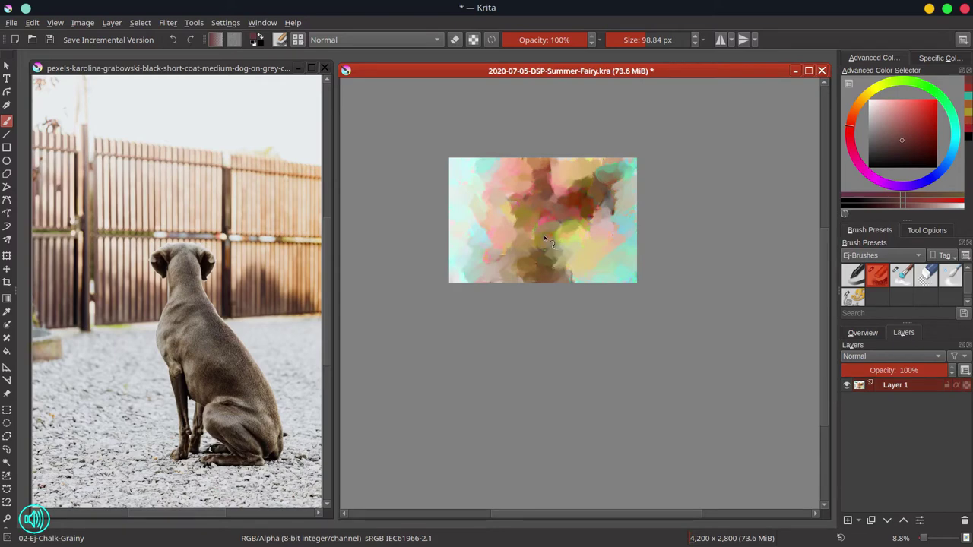
{"action": "key", "text": "ctrl+z"}
{"action": "mouse_move", "coordinate": [572, 181]}
{"action": "left_mouse_down"}
{"action": "mouse_move", "coordinate": [584, 191]}
{"action": "mouse_move", "coordinate": [607, 182]}
{"action": "mouse_move", "coordinate": [597, 175]}
{"action": "mouse_move", "coordinate": [569, 234]}
{"action": "mouse_move", "coordinate": [556, 232]}
{"action": "mouse_move", "coordinate": [592, 215]}
{"action": "left_mouse_up"}
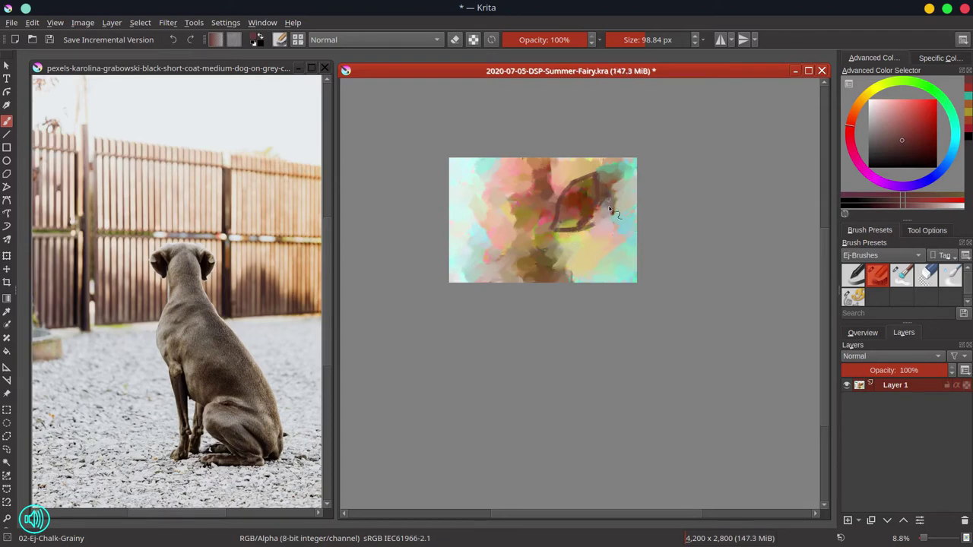
- Try to build up the leaf outline and add angular lines to its left with the chalk brush at about 102 to 118 px
{"action": "key", "text": "bracketright"}
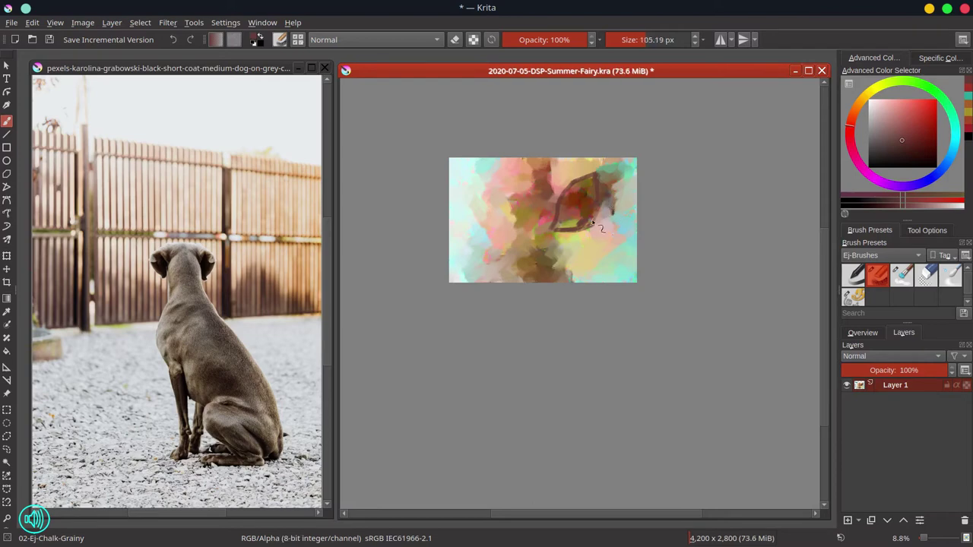
{"action": "left_click_drag", "start_coordinate": [606, 204], "coordinate": [563, 229]}
{"action": "key", "text": "bracketright"}
{"action": "key", "text": "bracketright"}
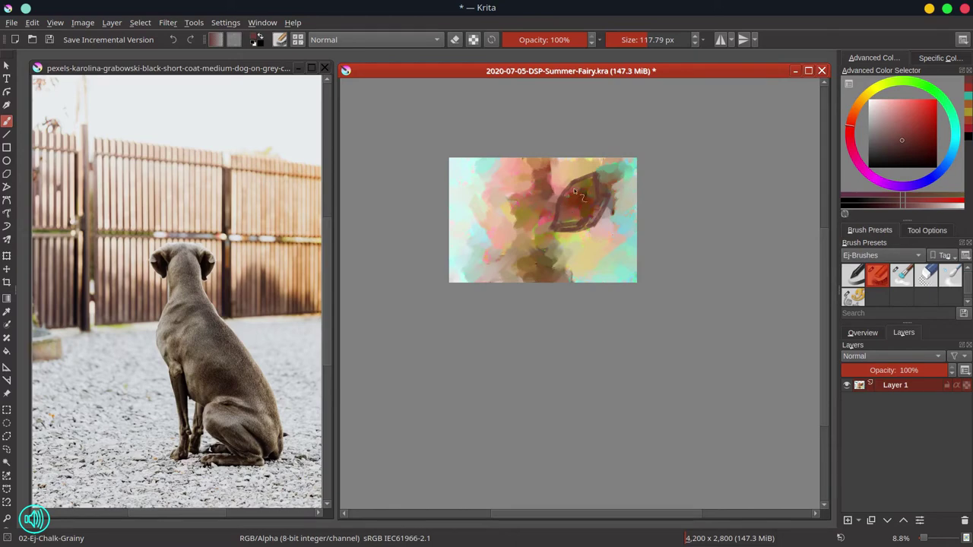
{"action": "mouse_move", "coordinate": [571, 231]}
{"action": "left_mouse_down"}
{"action": "mouse_move", "coordinate": [592, 226]}
{"action": "mouse_move", "coordinate": [607, 197]}
{"action": "mouse_move", "coordinate": [614, 202]}
{"action": "mouse_move", "coordinate": [611, 224]}
{"action": "mouse_move", "coordinate": [535, 217]}
{"action": "mouse_move", "coordinate": [537, 233]}
{"action": "mouse_move", "coordinate": [538, 205]}
{"action": "left_mouse_up"}
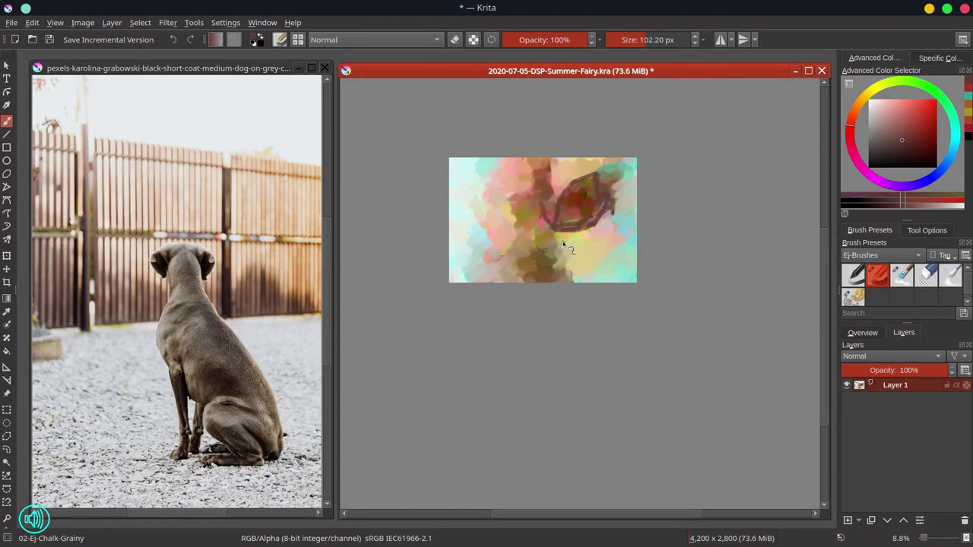
{"action": "left_click_drag", "start_coordinate": [529, 203], "coordinate": [531, 221]}
{"action": "left_click_drag", "start_coordinate": [532, 187], "coordinate": [550, 227]}
{"action": "left_click_drag", "start_coordinate": [529, 213], "coordinate": [532, 221]}
{"action": "left_click_drag", "start_coordinate": [527, 224], "coordinate": [536, 250]}
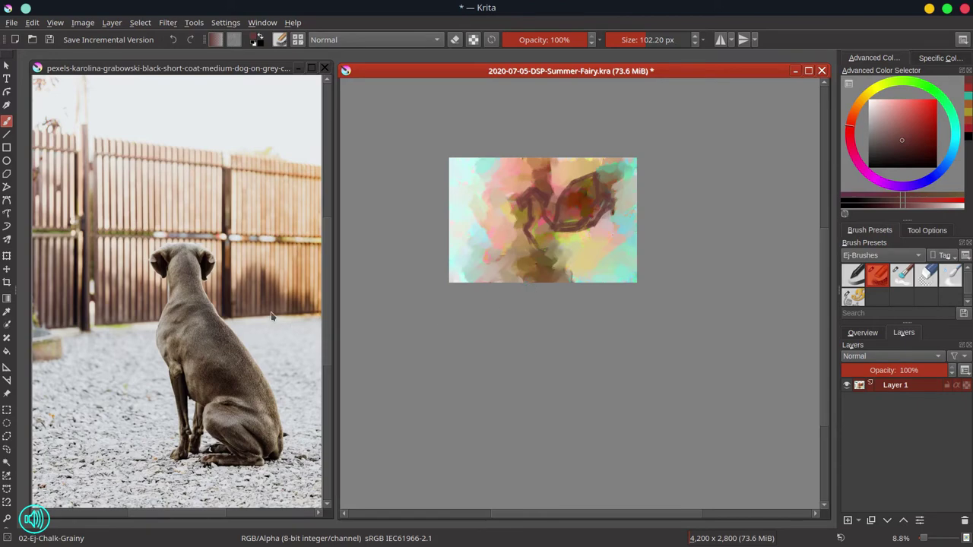
- Undo the added chalk strokes back to the single leaf-shaped outline
{"action": "left_click", "coordinate": [568, 232], "text": "ctrl"}
{"action": "key", "text": "ctrl+z"}
{"action": "key", "text": "ctrl+z"}
{"action": "key", "text": "ctrl+z"}
{"action": "key", "text": "ctrl+z"}
{"action": "key", "text": "ctrl+z"}
{"action": "key", "text": "ctrl+z"}
{"action": "key", "text": "ctrl+z"}
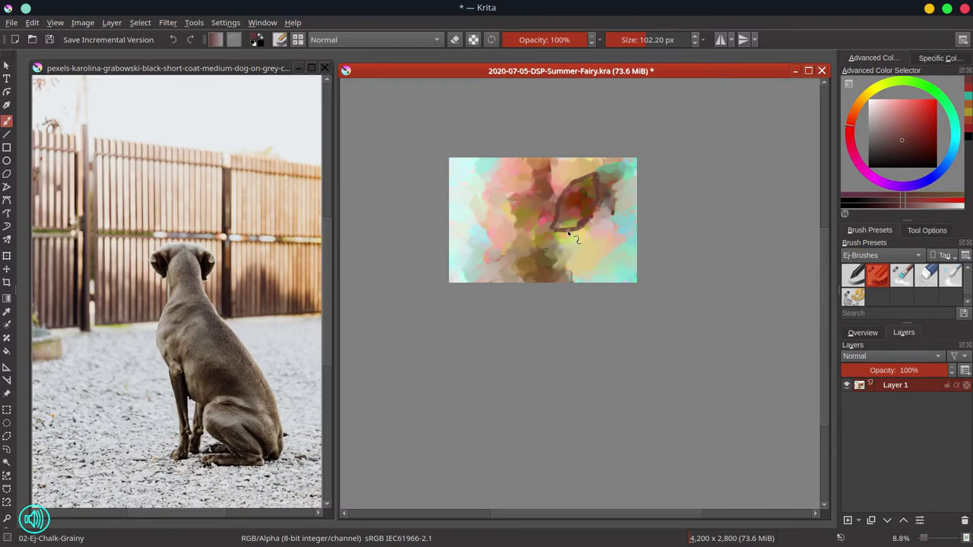
- Paint over the leaf outline with olive yellow, reddish brown, pink and orange sampled from the canvas, using the chalk brush at about 107 px
{"action": "left_click", "coordinate": [568, 230], "text": "ctrl"}
{"action": "left_click", "coordinate": [576, 218], "text": "ctrl"}
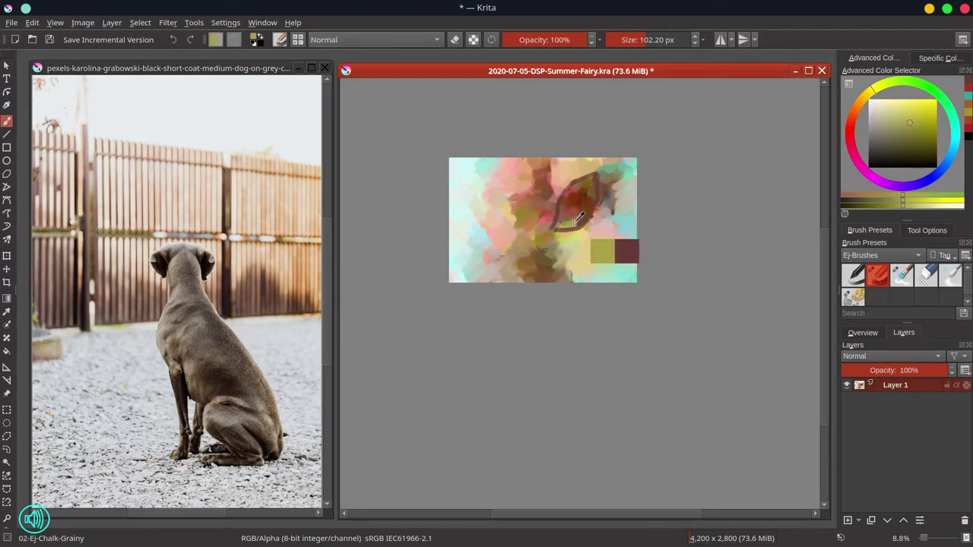
{"action": "left_click_drag", "start_coordinate": [561, 234], "coordinate": [572, 235]}
{"action": "left_click_drag", "start_coordinate": [561, 231], "coordinate": [586, 218]}
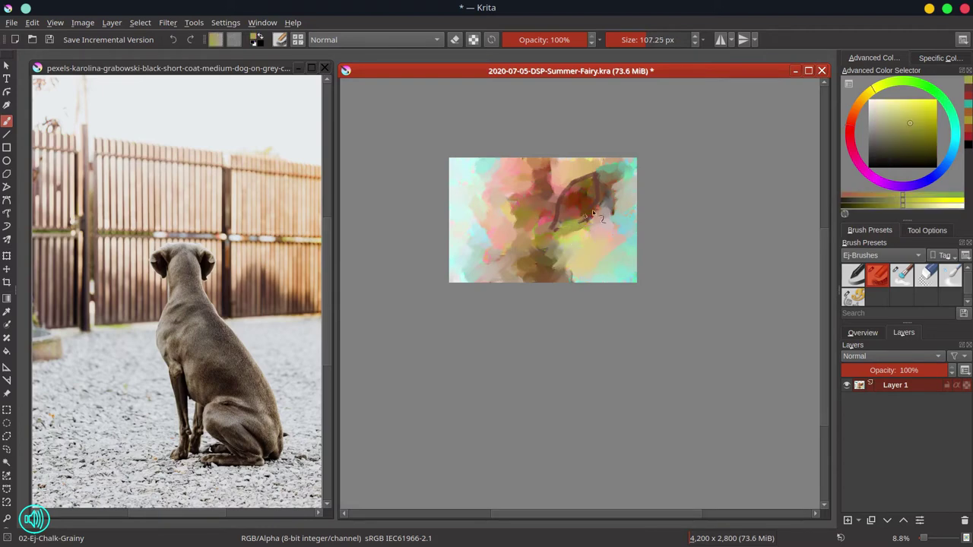
{"action": "left_click", "coordinate": [579, 175], "text": "ctrl"}
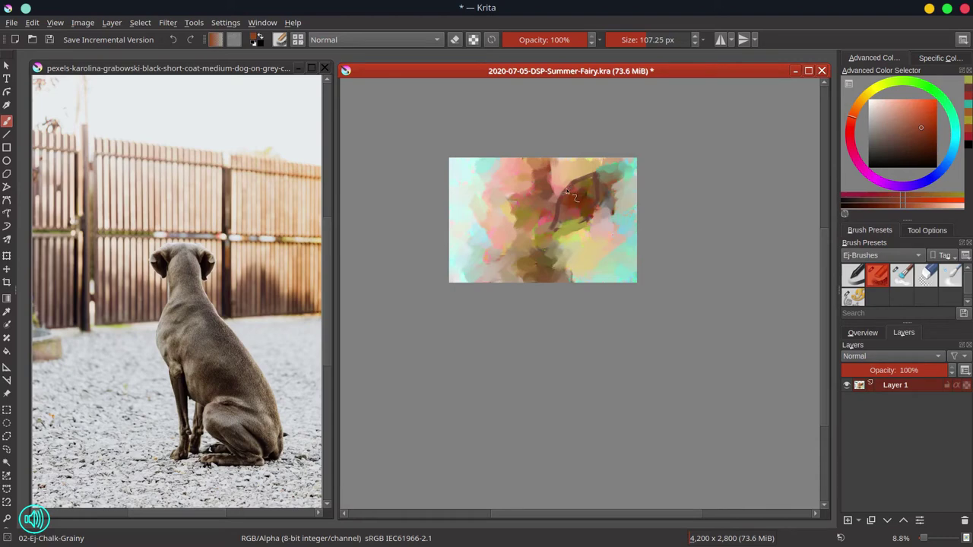
{"action": "left_click", "coordinate": [581, 179], "text": "ctrl"}
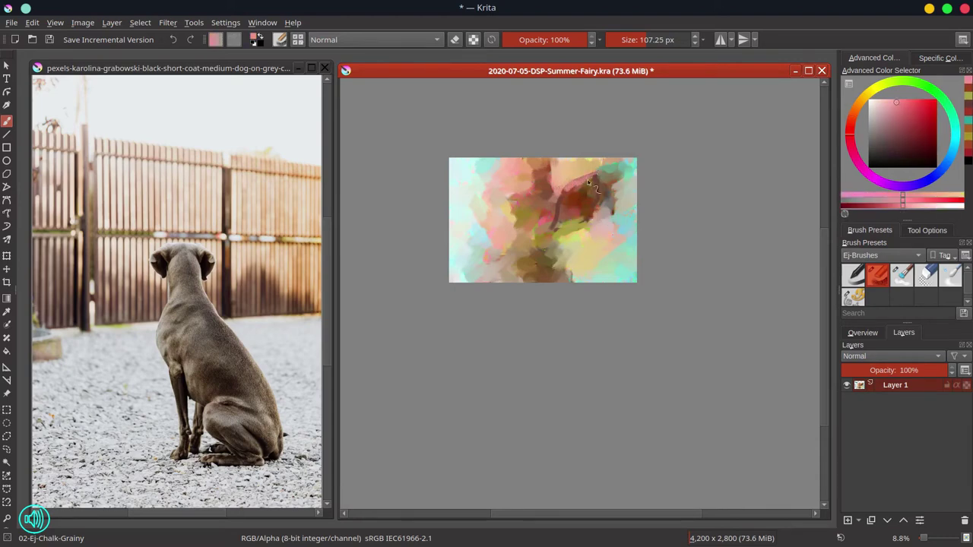
{"action": "left_click", "coordinate": [559, 213], "text": "ctrl"}
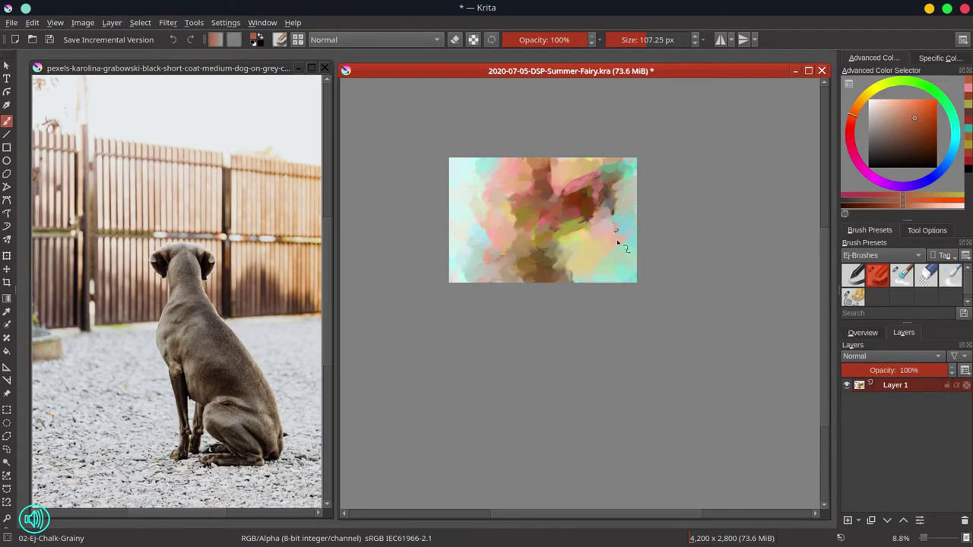
- Add a new paint layer above Layer 1 and save the document with the canvas overview displayed
{"action": "left_click", "coordinate": [847, 520]}
{"action": "left_click", "coordinate": [874, 337]}
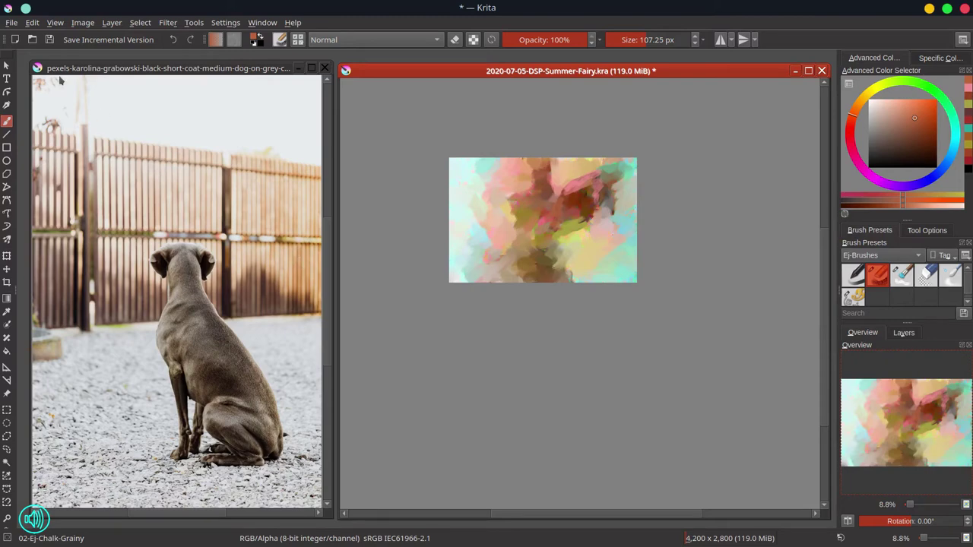
{"action": "left_click", "coordinate": [56, 44]}
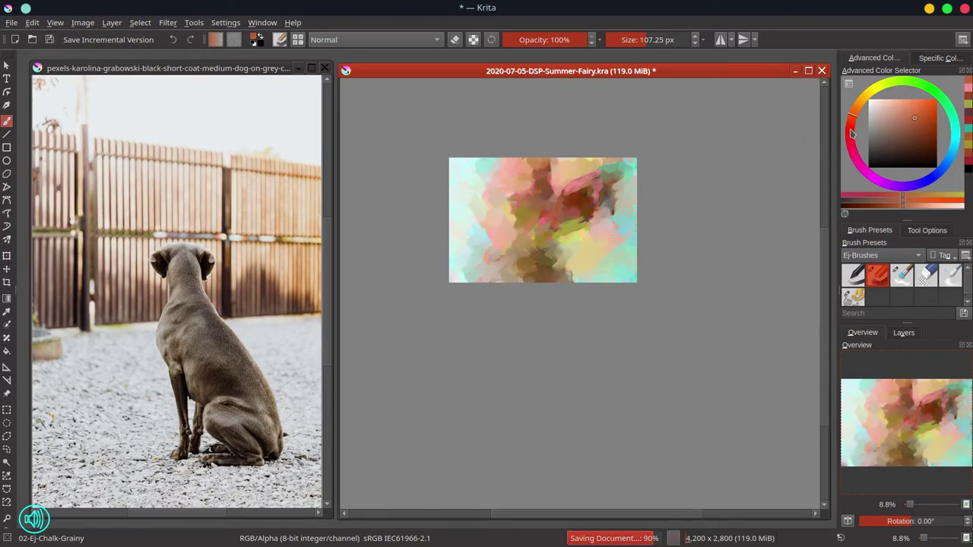
- Sketch and hatch an angular wing shape over the red patch in muted dark red with the chalk brush at about 107 to 110 px, and save
{"action": "left_click", "coordinate": [851, 129]}
{"action": "left_click", "coordinate": [895, 135]}
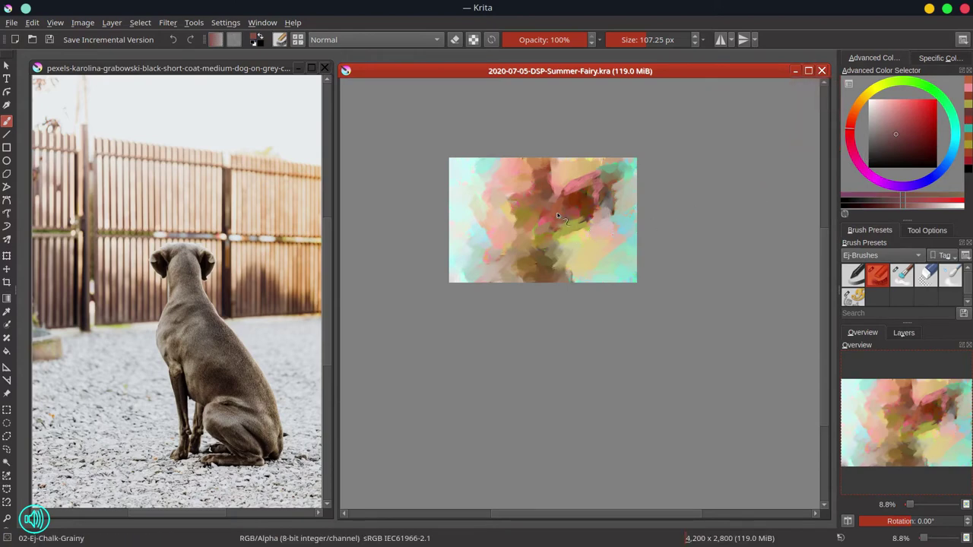
{"action": "mouse_move", "coordinate": [557, 217]}
{"action": "left_mouse_down"}
{"action": "mouse_move", "coordinate": [569, 198]}
{"action": "mouse_move", "coordinate": [600, 190]}
{"action": "mouse_move", "coordinate": [573, 194]}
{"action": "left_mouse_up"}
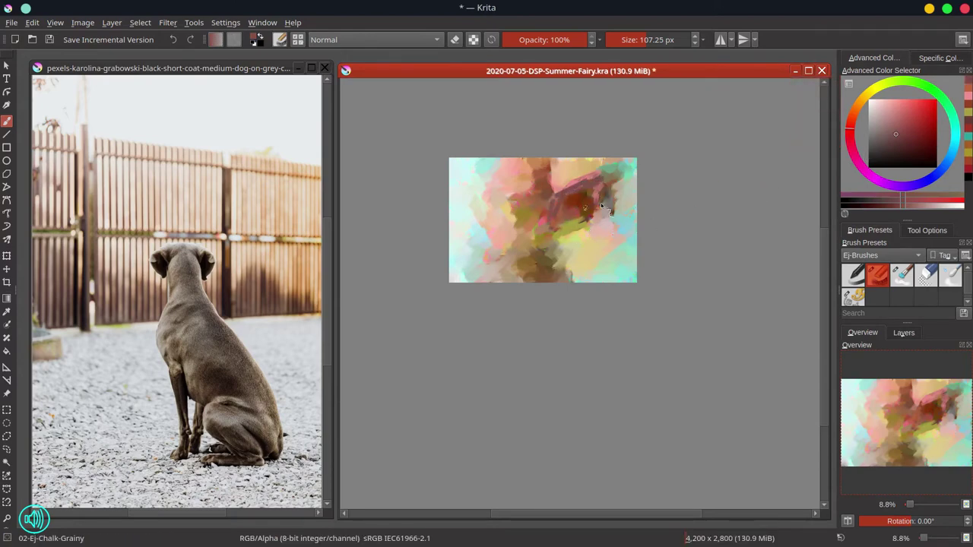
{"action": "left_click", "coordinate": [905, 141]}
{"action": "mouse_move", "coordinate": [557, 195]}
{"action": "left_mouse_down"}
{"action": "mouse_move", "coordinate": [549, 226]}
{"action": "mouse_move", "coordinate": [587, 220]}
{"action": "mouse_move", "coordinate": [579, 191]}
{"action": "left_mouse_up"}
{"action": "mouse_move", "coordinate": [548, 226]}
{"action": "left_mouse_down"}
{"action": "mouse_move", "coordinate": [578, 224]}
{"action": "mouse_move", "coordinate": [602, 189]}
{"action": "mouse_move", "coordinate": [583, 186]}
{"action": "mouse_move", "coordinate": [606, 180]}
{"action": "mouse_move", "coordinate": [582, 207]}
{"action": "mouse_move", "coordinate": [591, 217]}
{"action": "mouse_move", "coordinate": [566, 199]}
{"action": "left_mouse_up"}
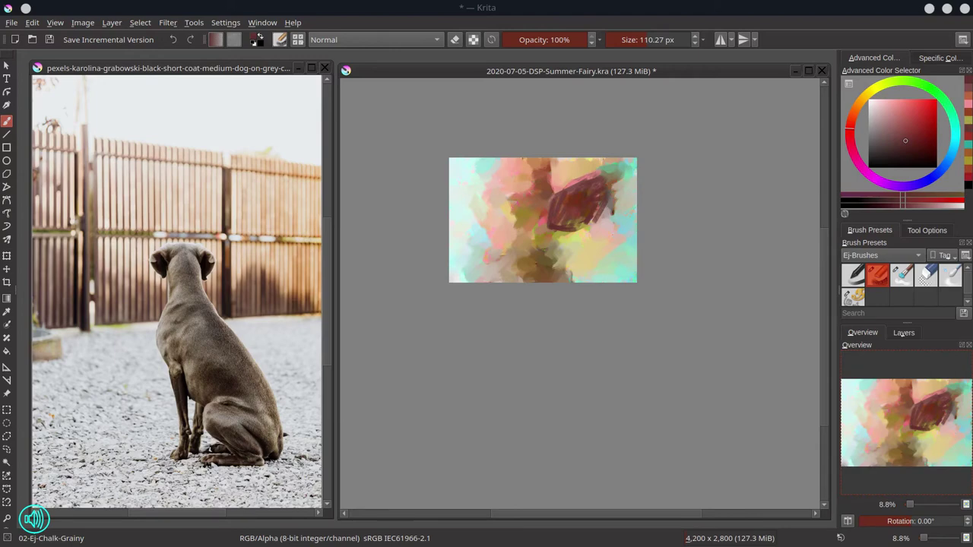
{"action": "left_click", "coordinate": [608, 189]}
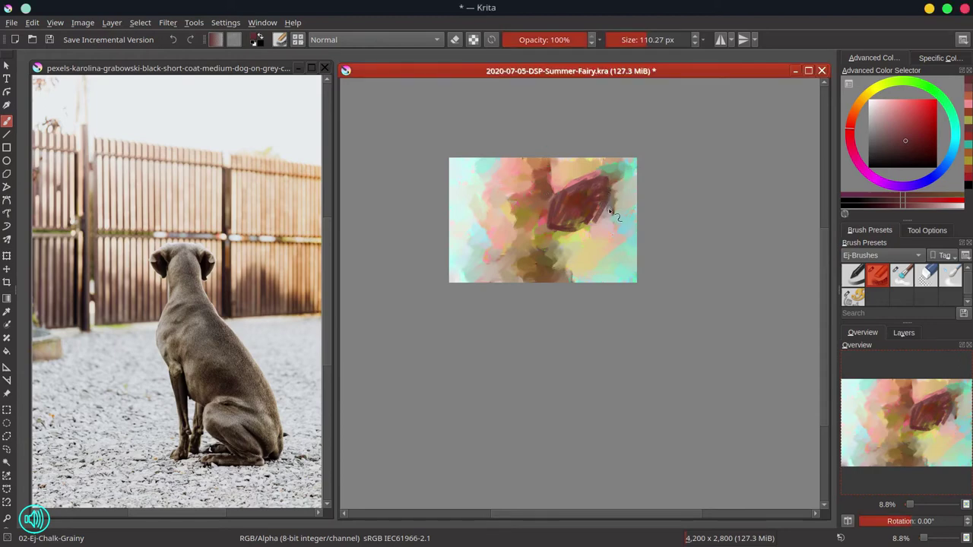
{"action": "left_click", "coordinate": [50, 41]}
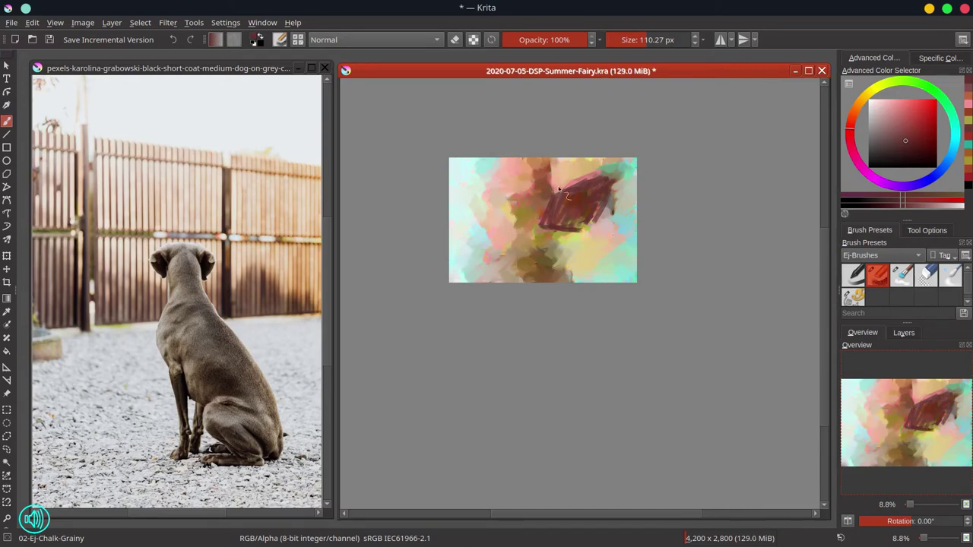
- Erase the whole dark red wing sketch with 04-Ej-Eraser-Circle at up to about 196 px and return to the 02-Ej-Chalk-Grainy brush
{"action": "left_click", "coordinate": [926, 275]}
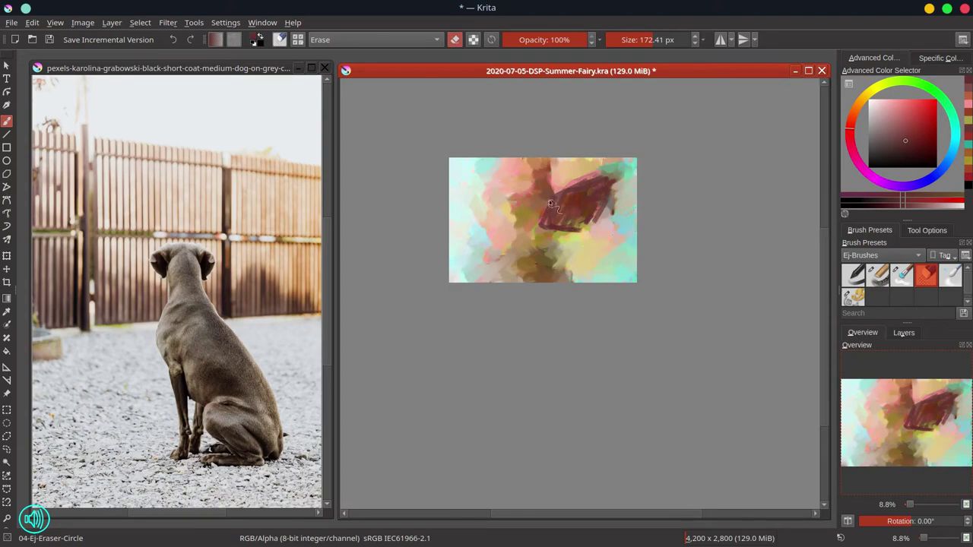
{"action": "mouse_move", "coordinate": [561, 196]}
{"action": "left_mouse_down", "text": "shift"}
{"action": "mouse_move", "coordinate": [573, 197]}
{"action": "mouse_move", "coordinate": [563, 245]}
{"action": "mouse_move", "coordinate": [599, 187]}
{"action": "mouse_move", "coordinate": [618, 178]}
{"action": "left_mouse_up", "text": "shift"}
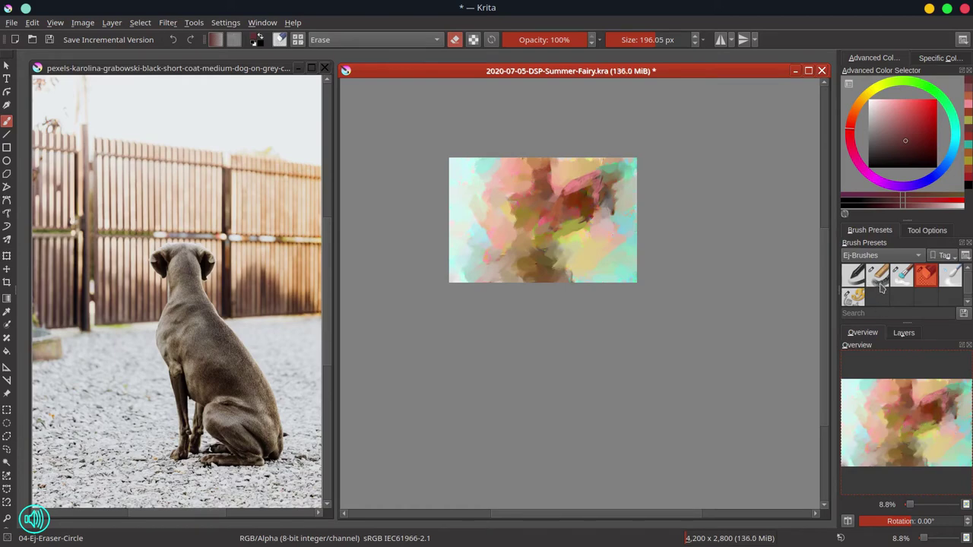
{"action": "left_click", "coordinate": [878, 276]}
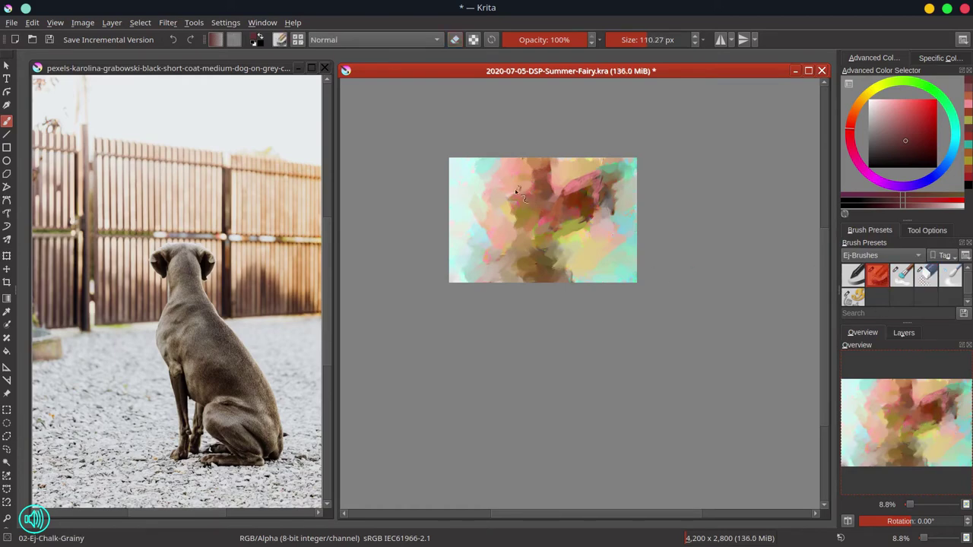
- Sketch a seated figure with a round head, torso and bent legs beside the red patch, in dark red chalk at about 110 px
{"action": "mouse_move", "coordinate": [520, 196]}
{"action": "left_mouse_down"}
{"action": "mouse_move", "coordinate": [523, 205]}
{"action": "mouse_move", "coordinate": [526, 187]}
{"action": "mouse_move", "coordinate": [515, 188]}
{"action": "left_mouse_up"}
{"action": "mouse_move", "coordinate": [524, 215]}
{"action": "left_mouse_down"}
{"action": "mouse_move", "coordinate": [530, 228]}
{"action": "mouse_move", "coordinate": [521, 215]}
{"action": "left_mouse_up"}
{"action": "mouse_move", "coordinate": [527, 242]}
{"action": "left_mouse_down"}
{"action": "mouse_move", "coordinate": [527, 265]}
{"action": "mouse_move", "coordinate": [535, 231]}
{"action": "left_mouse_up"}
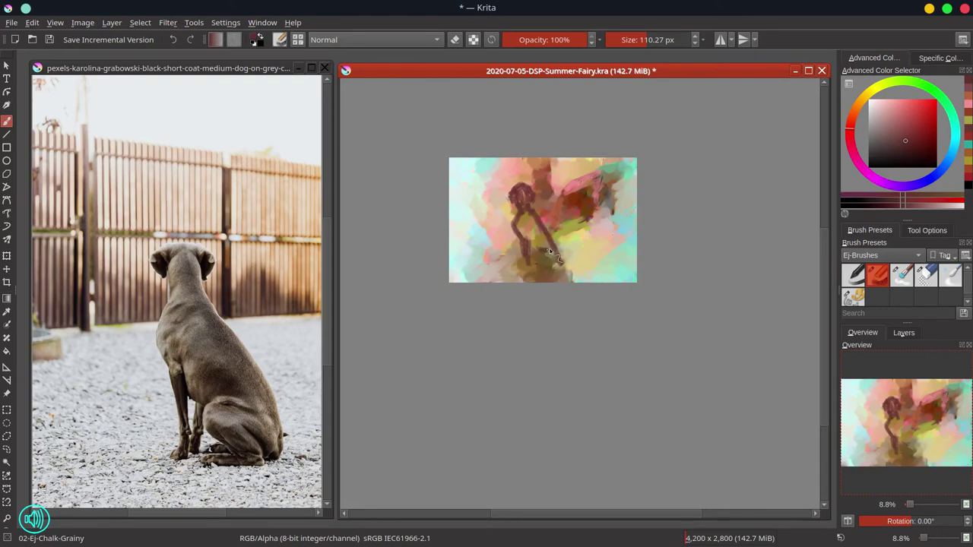
{"action": "mouse_move", "coordinate": [523, 237]}
{"action": "left_mouse_down"}
{"action": "mouse_move", "coordinate": [528, 266]}
{"action": "mouse_move", "coordinate": [548, 251]}
{"action": "mouse_move", "coordinate": [539, 248]}
{"action": "mouse_move", "coordinate": [538, 258]}
{"action": "left_mouse_up"}
{"action": "mouse_move", "coordinate": [558, 264]}
{"action": "left_mouse_down"}
{"action": "mouse_move", "coordinate": [555, 239]}
{"action": "mouse_move", "coordinate": [553, 266]}
{"action": "mouse_move", "coordinate": [542, 258]}
{"action": "left_mouse_up"}
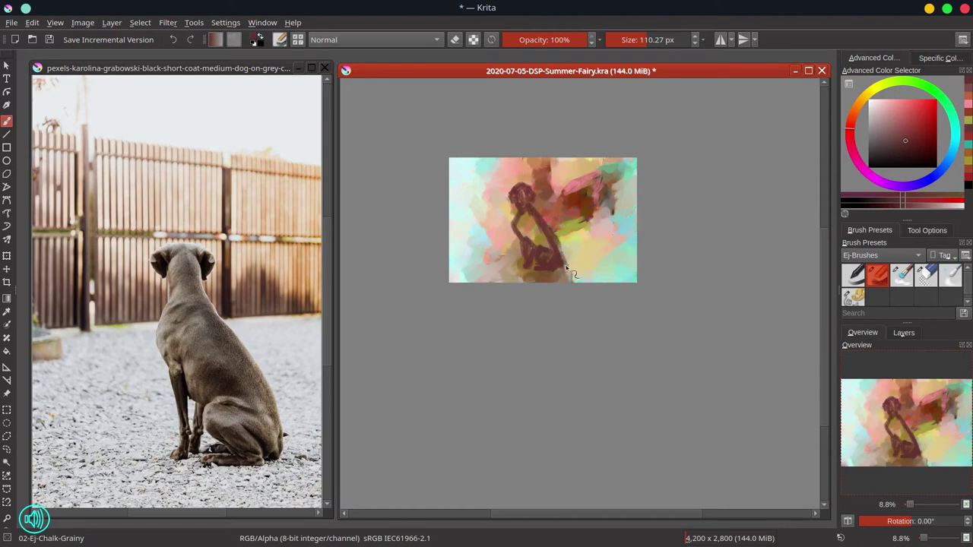
- Fill in the seated figure's body and legs with dark red strokes and draw wings from its back across the red patch
{"action": "left_click_drag", "start_coordinate": [533, 271], "coordinate": [556, 270]}
{"action": "left_click_drag", "start_coordinate": [517, 221], "coordinate": [553, 256]}
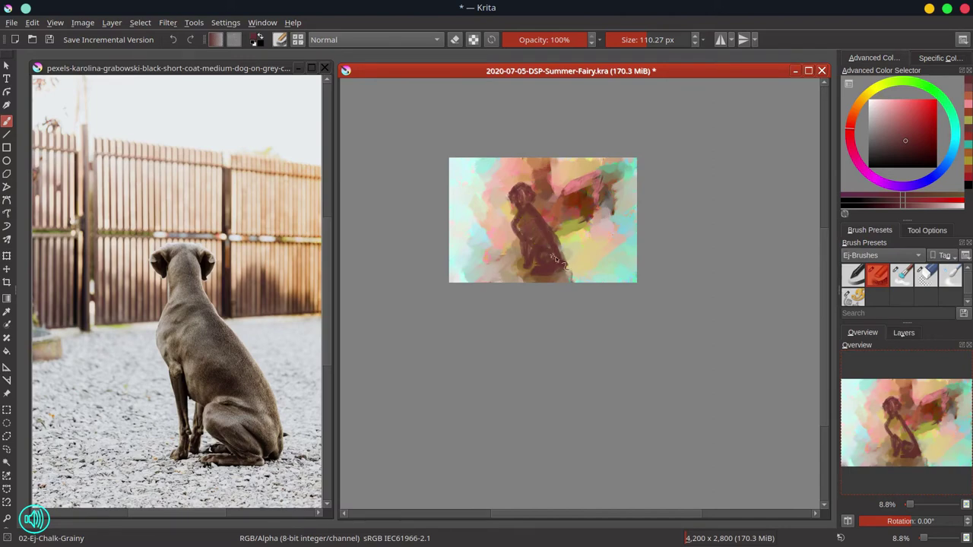
{"action": "key", "text": "ctrl+z"}
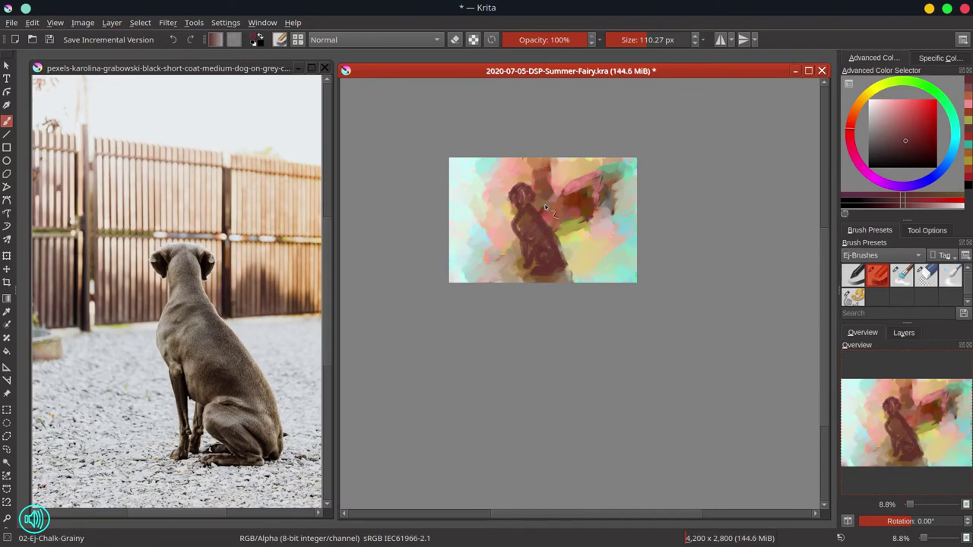
{"action": "left_click_drag", "start_coordinate": [554, 194], "coordinate": [588, 177]}
{"action": "mouse_move", "coordinate": [539, 219]}
{"action": "left_mouse_down"}
{"action": "mouse_move", "coordinate": [590, 188]}
{"action": "mouse_move", "coordinate": [579, 204]}
{"action": "mouse_move", "coordinate": [576, 186]}
{"action": "mouse_move", "coordinate": [558, 192]}
{"action": "mouse_move", "coordinate": [555, 218]}
{"action": "mouse_move", "coordinate": [579, 190]}
{"action": "mouse_move", "coordinate": [553, 229]}
{"action": "mouse_move", "coordinate": [543, 223]}
{"action": "mouse_move", "coordinate": [587, 202]}
{"action": "left_mouse_up"}
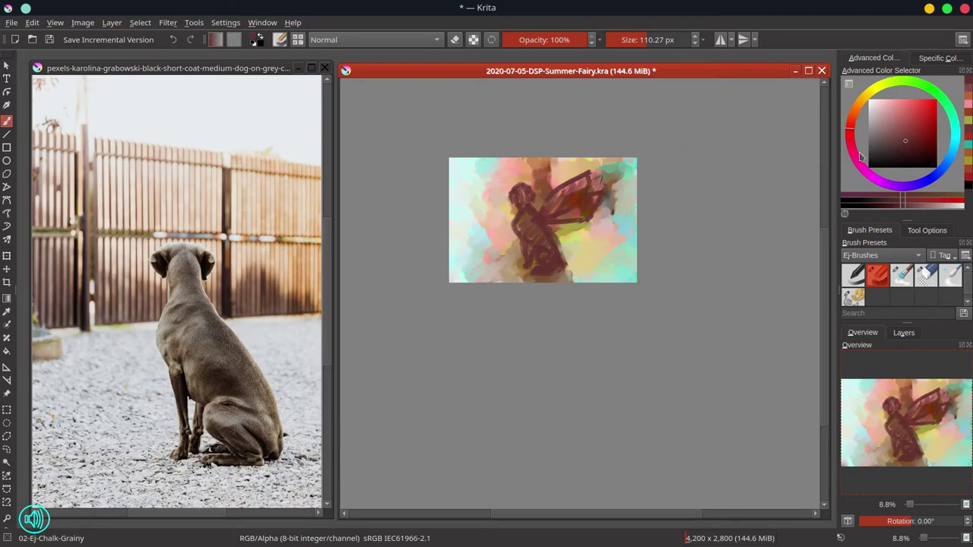
- Try the chalk brush in Color Dodge blending mode at about 118 px
{"action": "left_click", "coordinate": [399, 39]}
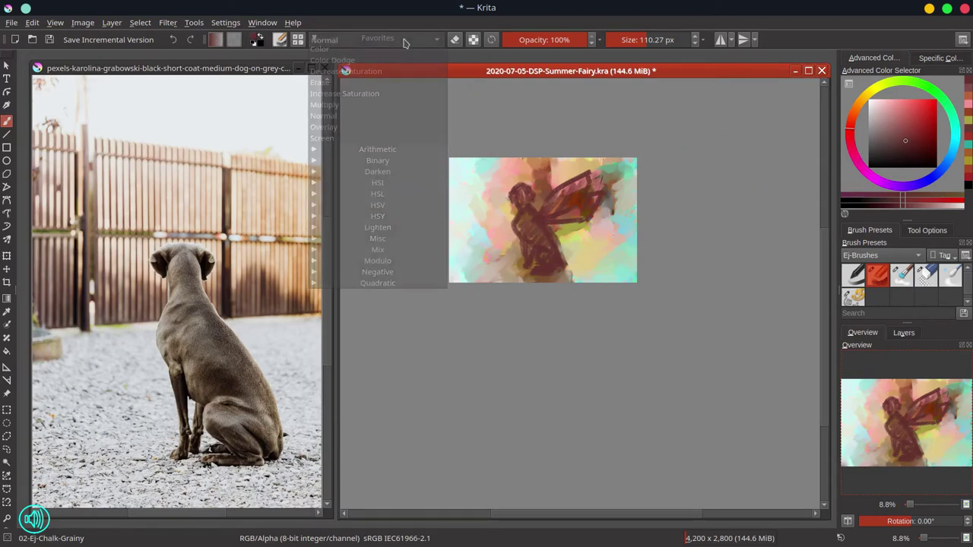
{"action": "left_click", "coordinate": [394, 57]}
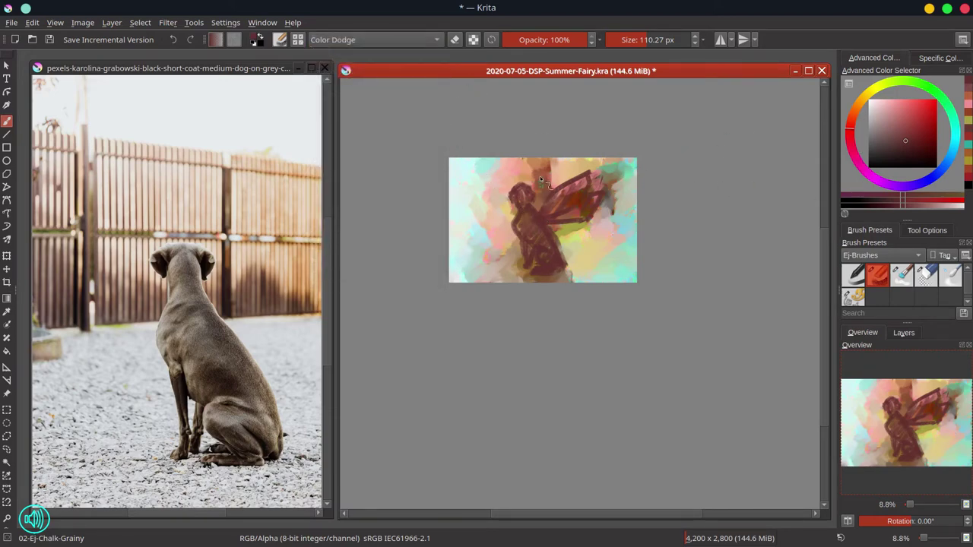
{"action": "left_click_drag", "start_coordinate": [528, 200], "coordinate": [533, 201], "text": "shift"}
- Add a new layer above Layer 2 and set its blending mode to Color Dodge
{"action": "left_click", "coordinate": [904, 332]}
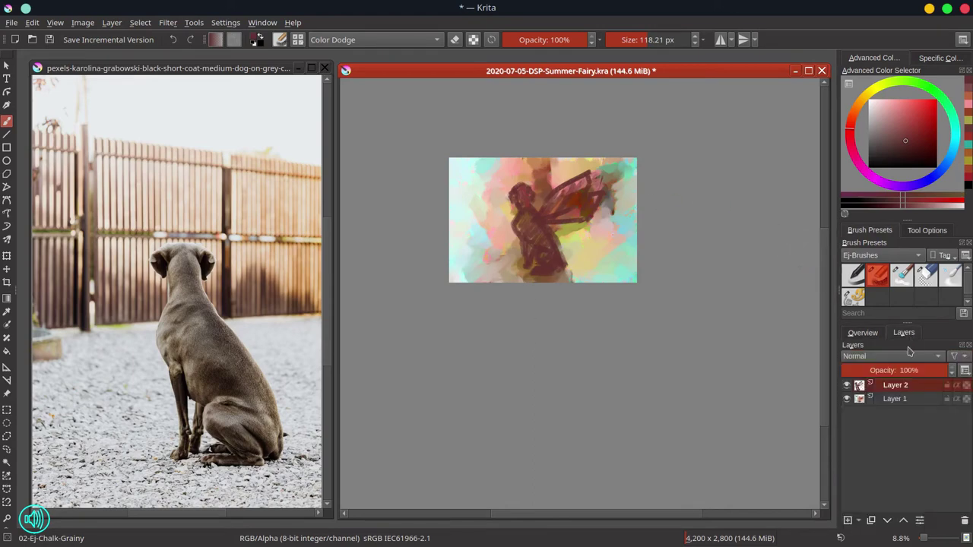
{"action": "left_click", "coordinate": [847, 521]}
{"action": "left_click", "coordinate": [893, 357]}
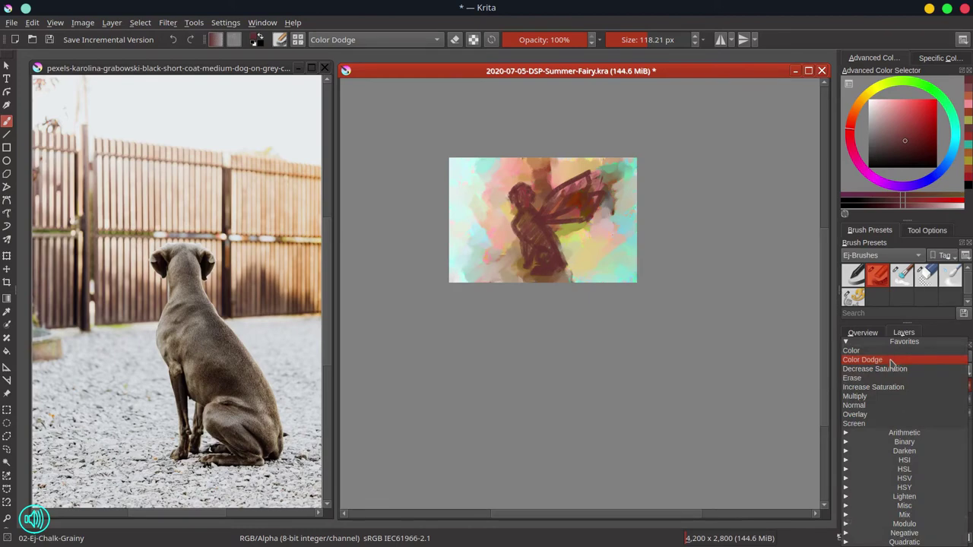
{"action": "left_click", "coordinate": [893, 361]}
- Return the brush to Normal blending and paint glowing red highlights on the figure's head, back and wings at about 118 to 134 px
{"action": "left_click", "coordinate": [408, 41]}
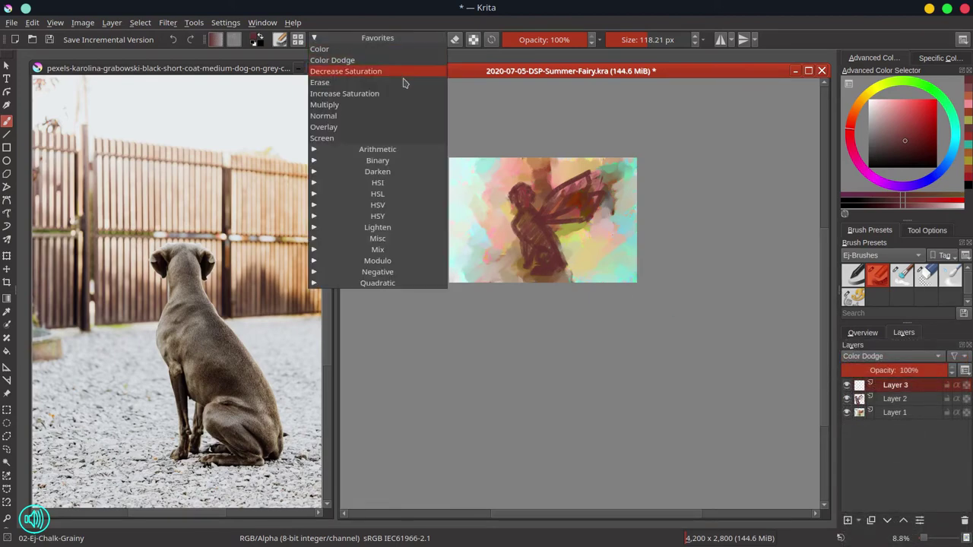
{"action": "left_click", "coordinate": [400, 116]}
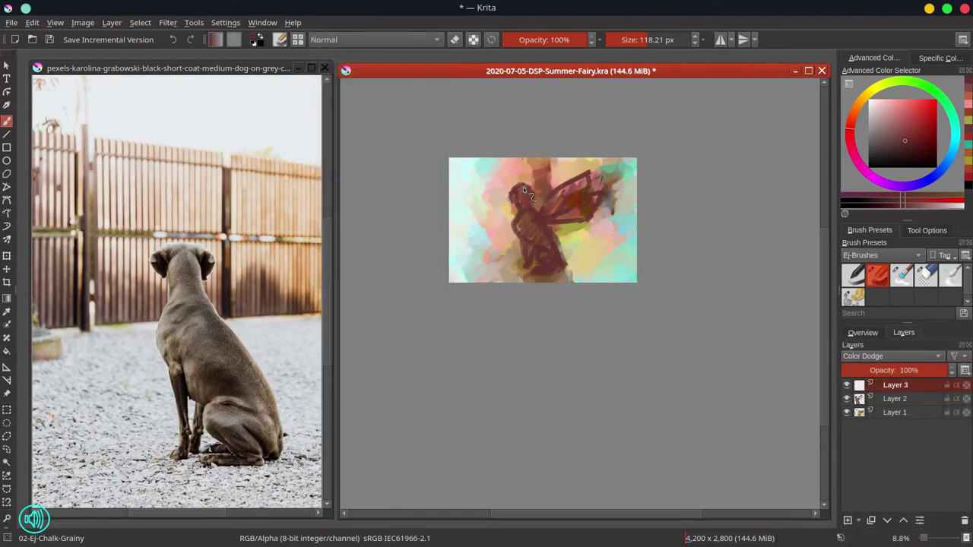
{"action": "left_click_drag", "start_coordinate": [522, 189], "coordinate": [562, 269]}
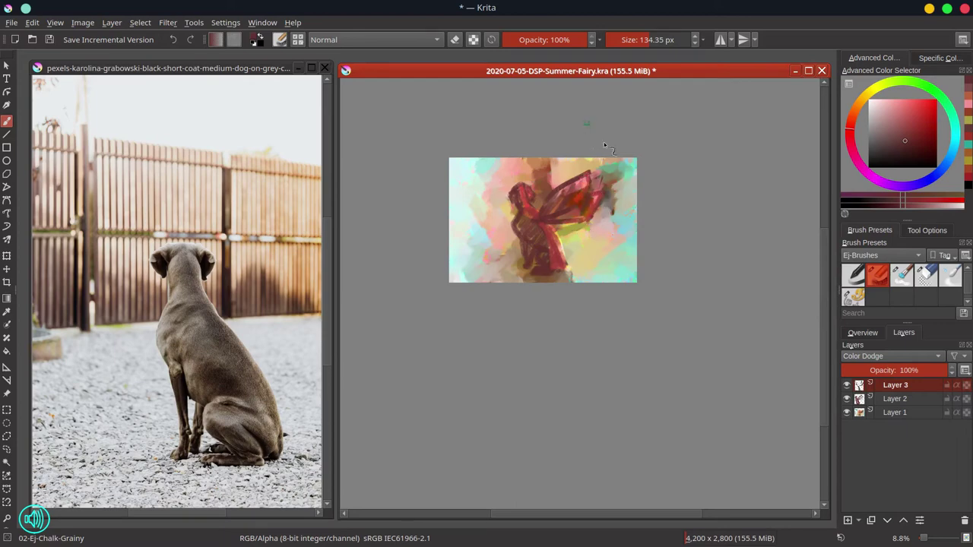
- Try the Multiply blending mode on Layer 3 and return the layer to Color Dodge
{"action": "left_click", "coordinate": [864, 358]}
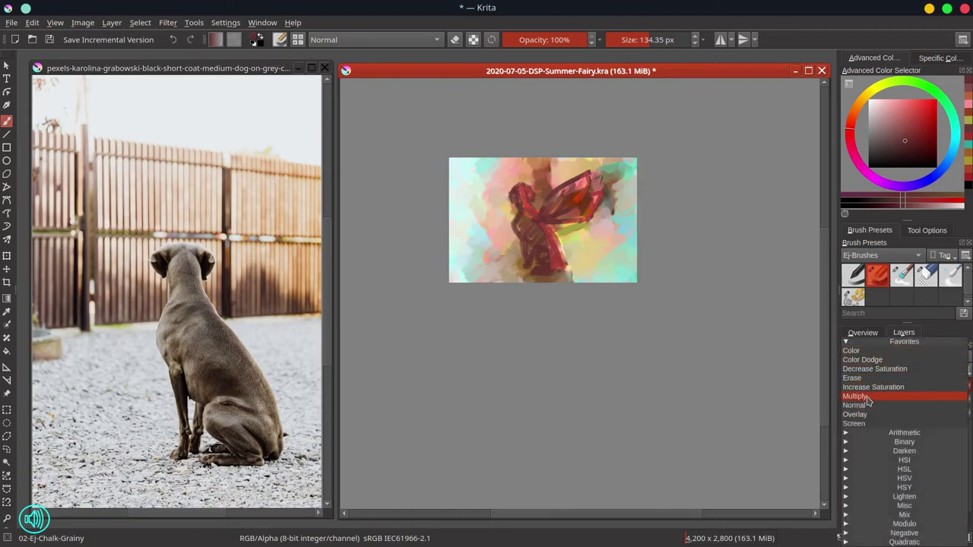
{"action": "left_click", "coordinate": [871, 397]}
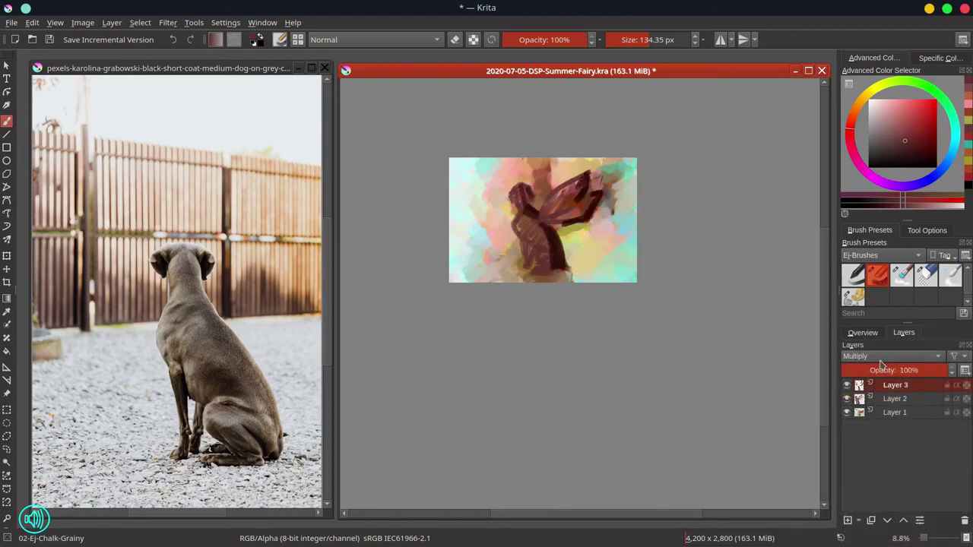
{"action": "left_click", "coordinate": [882, 356]}
{"action": "scroll", "coordinate": [881, 380], "scroll_direction": "down", "scroll_amount": 5}
{"action": "left_click", "coordinate": [882, 358]}
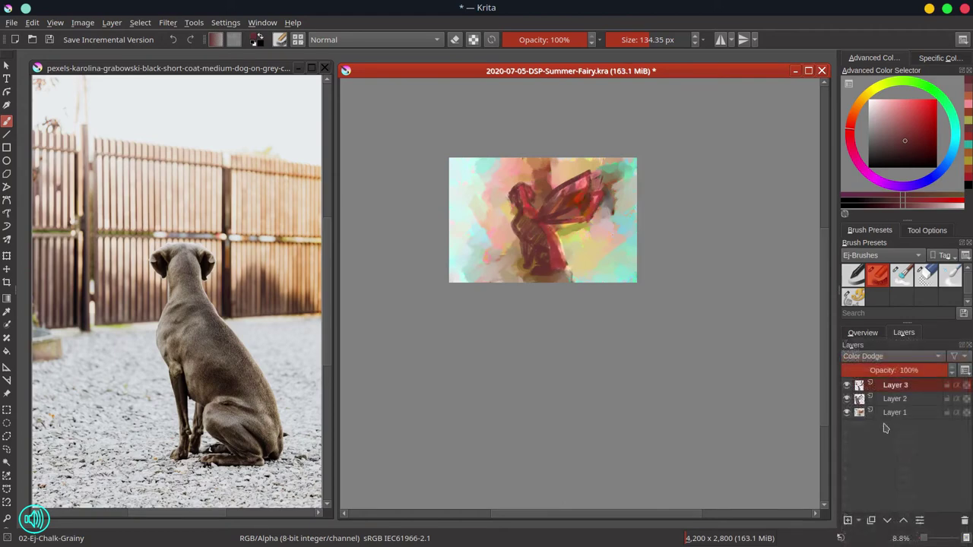
- Add a new layer above Layer 3 and set its blending mode to Multiply
{"action": "left_click", "coordinate": [848, 521]}
{"action": "left_click", "coordinate": [878, 357]}
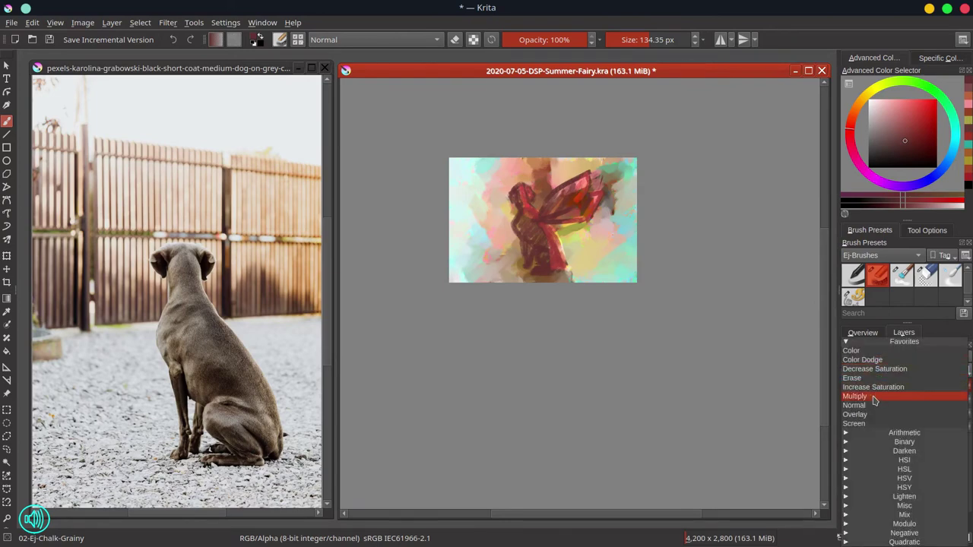
{"action": "left_click", "coordinate": [874, 397]}
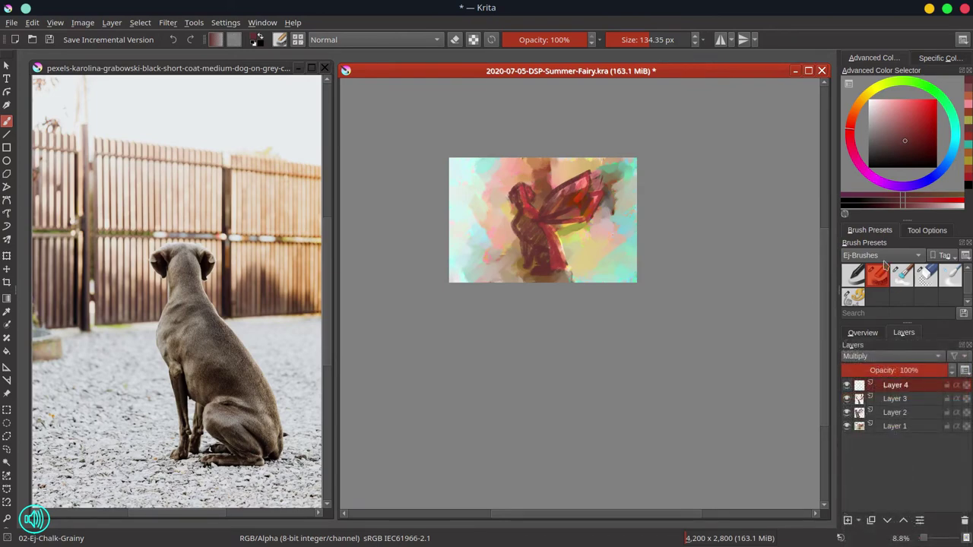
- Paint shadows on the figure's face and neck on the Multiply layer, trying dark blue and a lighter muted blue-violet at about 134 px
{"action": "left_click", "coordinate": [924, 181]}
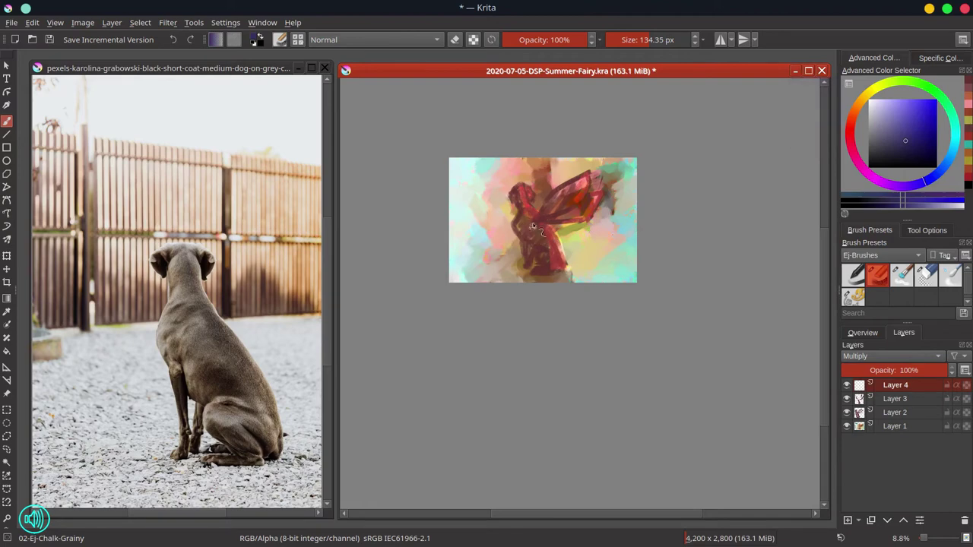
{"action": "left_click", "coordinate": [513, 198]}
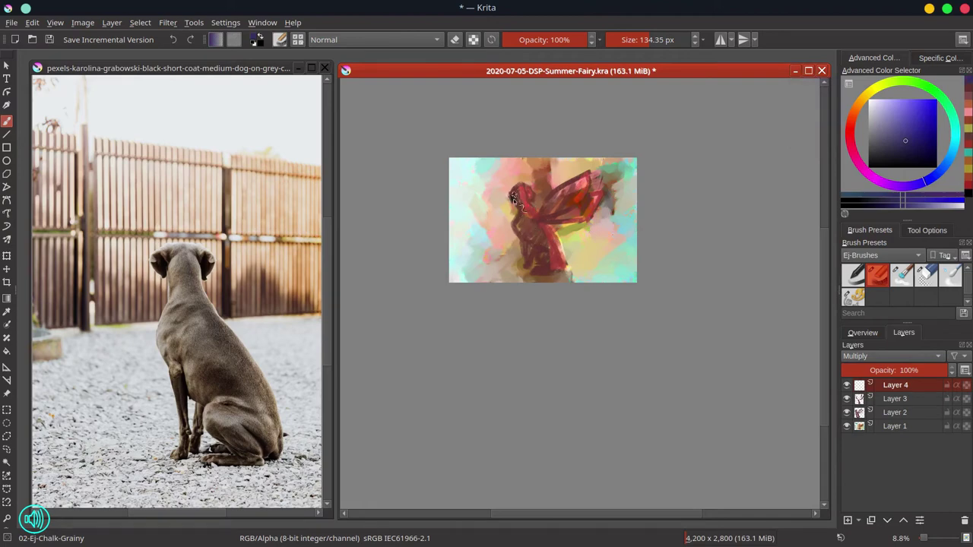
{"action": "left_click", "coordinate": [884, 133]}
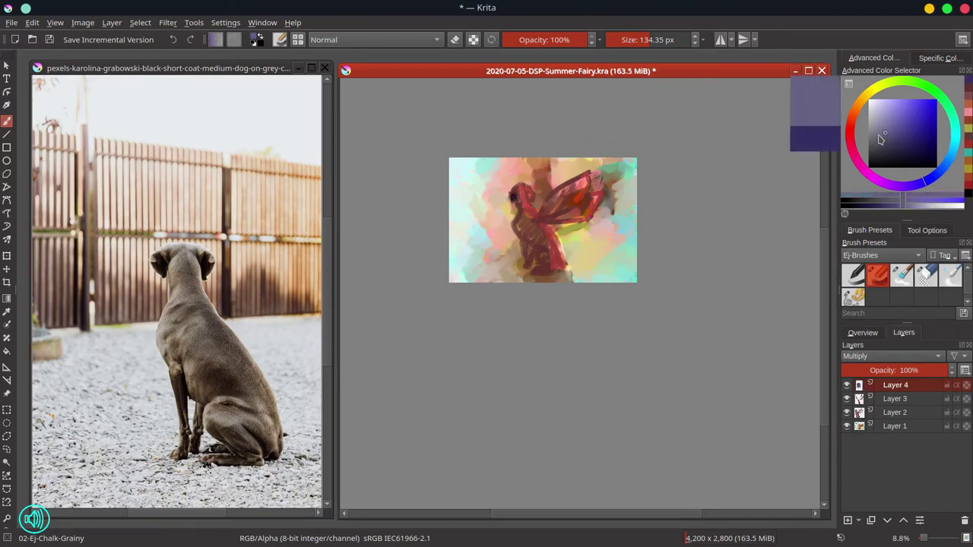
{"action": "left_click", "coordinate": [534, 207]}
{"action": "left_click", "coordinate": [532, 201]}
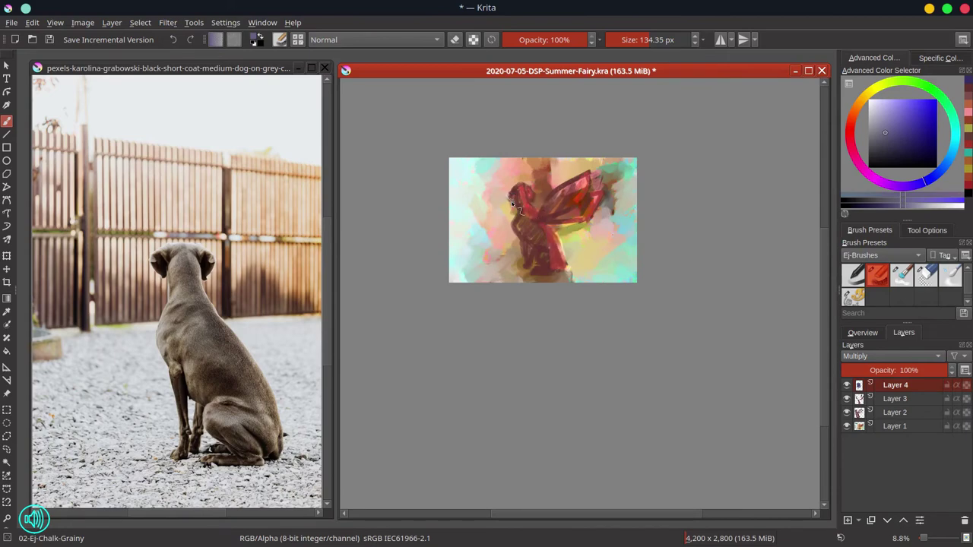
{"action": "left_click", "coordinate": [518, 205]}
{"action": "left_click", "coordinate": [515, 200]}
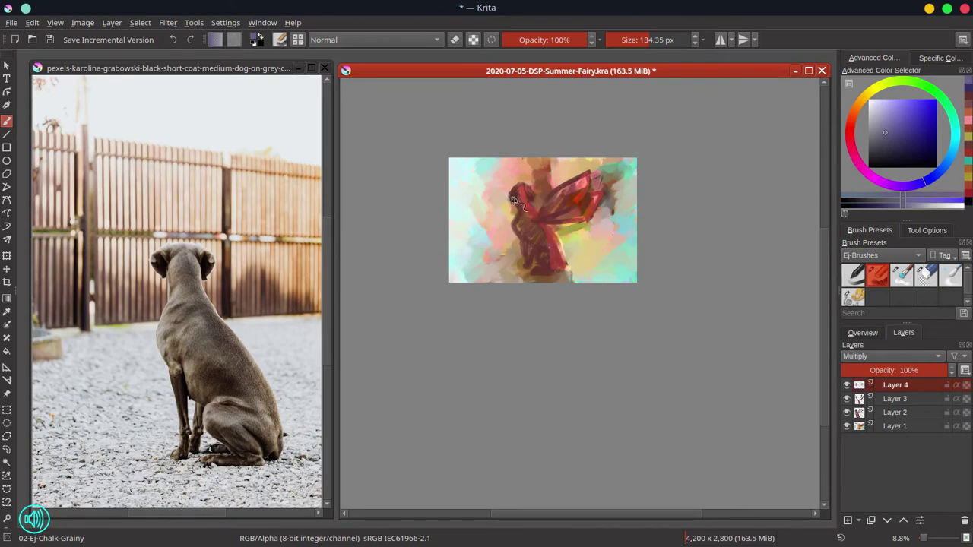
- Shade the wing base and the front of the figure's body in muted blue-violet, and paint a long cast shadow on the ground
{"action": "mouse_move", "coordinate": [541, 215]}
{"action": "left_mouse_down"}
{"action": "mouse_move", "coordinate": [574, 214]}
{"action": "mouse_move", "coordinate": [566, 208]}
{"action": "left_mouse_up"}
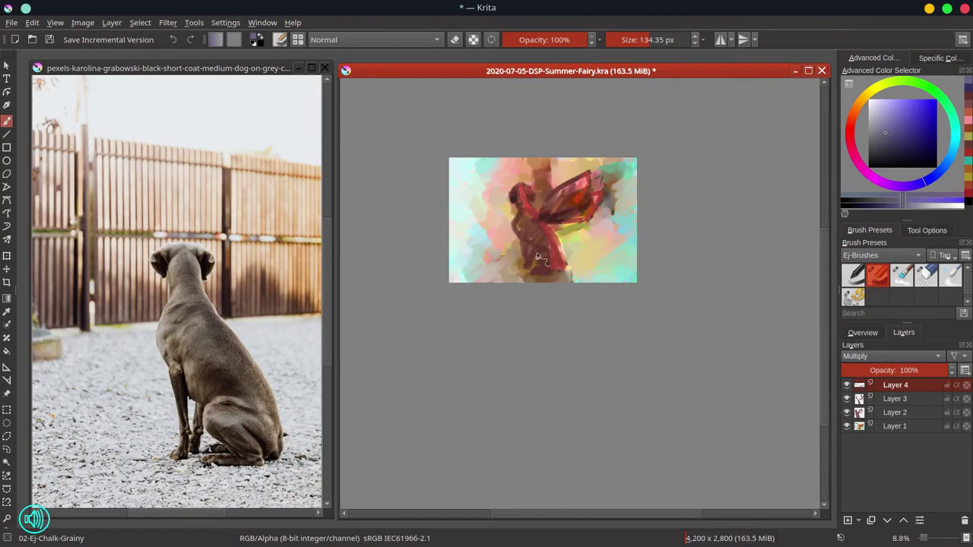
{"action": "left_click_drag", "start_coordinate": [519, 234], "coordinate": [530, 261]}
{"action": "mouse_move", "coordinate": [486, 272]}
{"action": "left_mouse_down"}
{"action": "mouse_move", "coordinate": [522, 269]}
{"action": "mouse_move", "coordinate": [468, 266]}
{"action": "mouse_move", "coordinate": [523, 264]}
{"action": "mouse_move", "coordinate": [459, 265]}
{"action": "mouse_move", "coordinate": [531, 265]}
{"action": "mouse_move", "coordinate": [455, 268]}
{"action": "mouse_move", "coordinate": [539, 273]}
{"action": "left_mouse_up"}
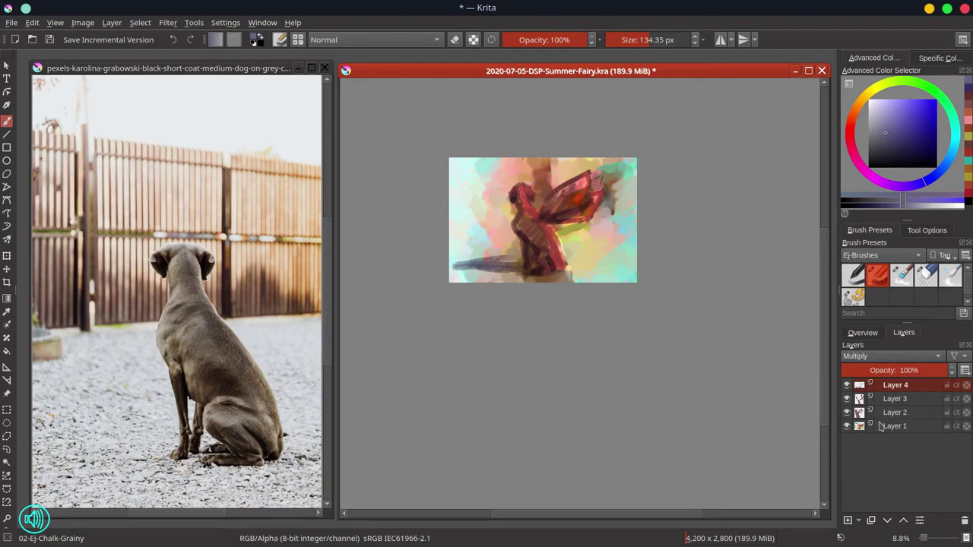
- Merge all the paint layers into a single layer and show the overview of the painting
{"action": "right_click", "coordinate": [907, 429]}
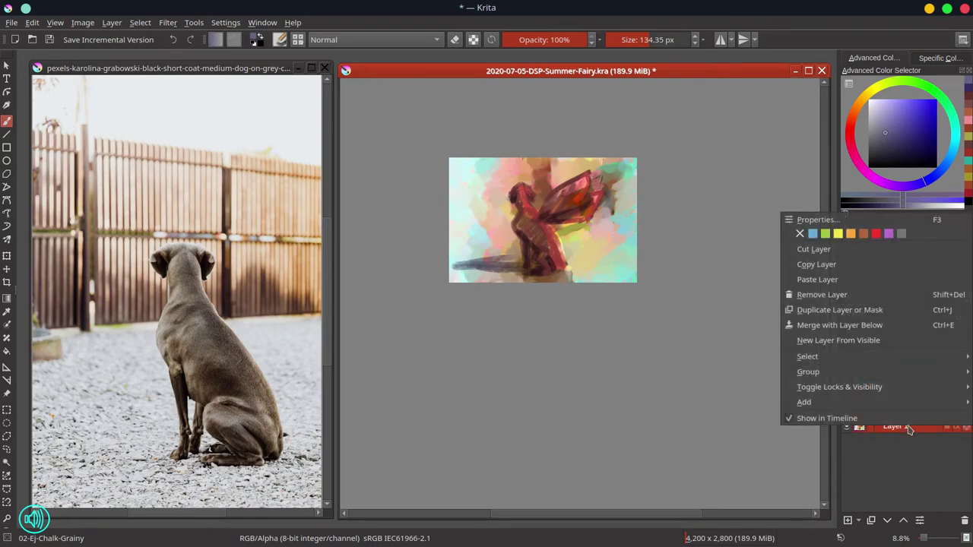
{"action": "left_click", "coordinate": [866, 325]}
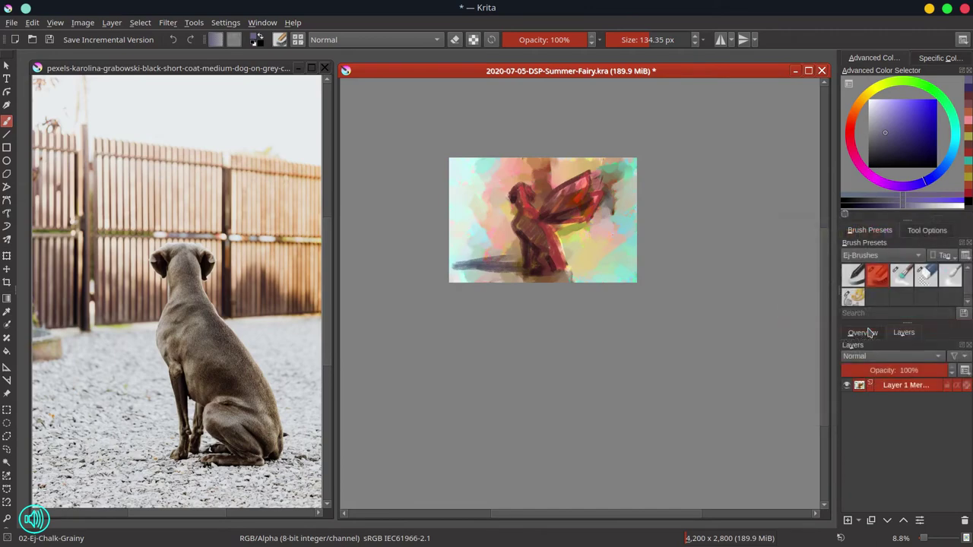
{"action": "left_click", "coordinate": [867, 333]}
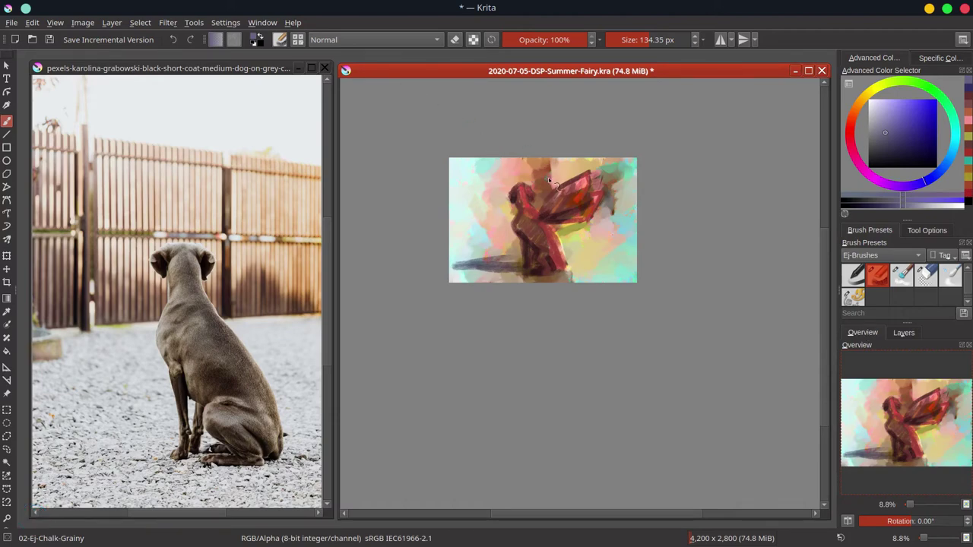
- Paint over the brown background area above the figure with sampled orange and pink tones at 144 px
{"action": "left_click", "coordinate": [528, 185], "text": "ctrl"}
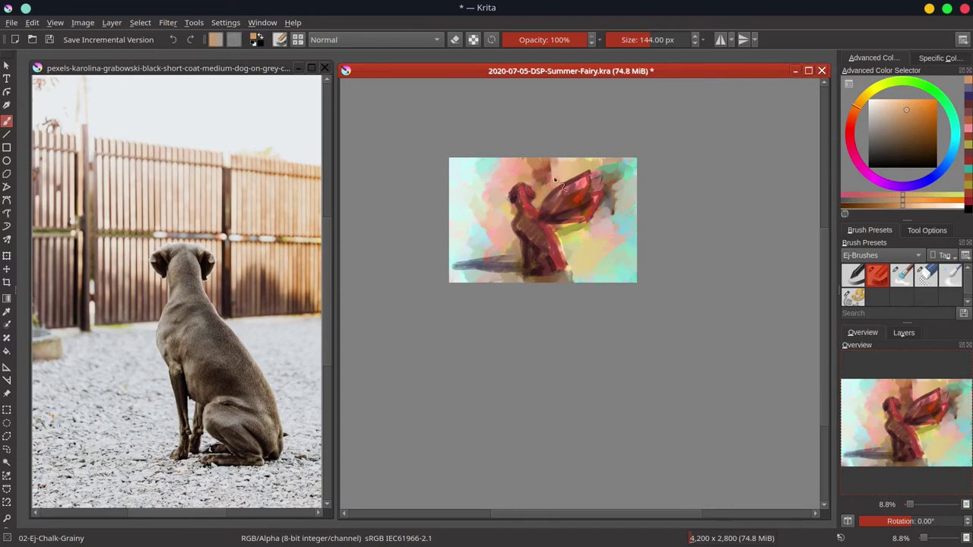
{"action": "left_click_drag", "start_coordinate": [541, 179], "coordinate": [524, 162]}
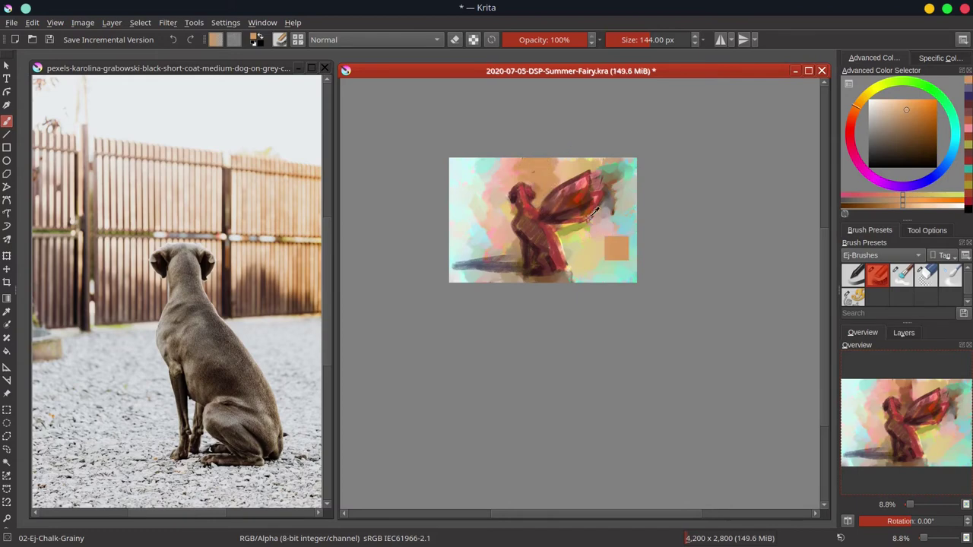
{"action": "key", "text": "ctrl+z"}
{"action": "left_click", "coordinate": [523, 164], "text": "ctrl"}
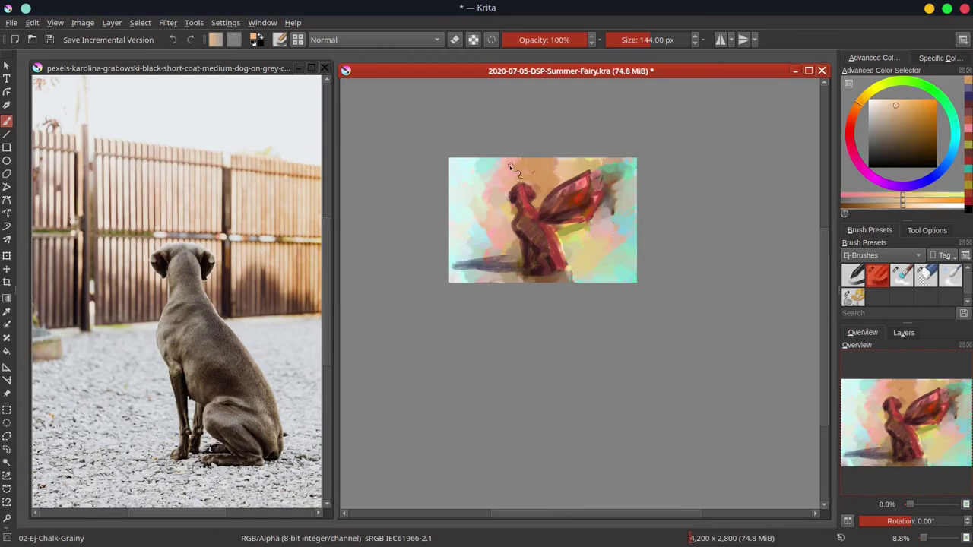
{"action": "left_click", "coordinate": [515, 169], "text": "ctrl"}
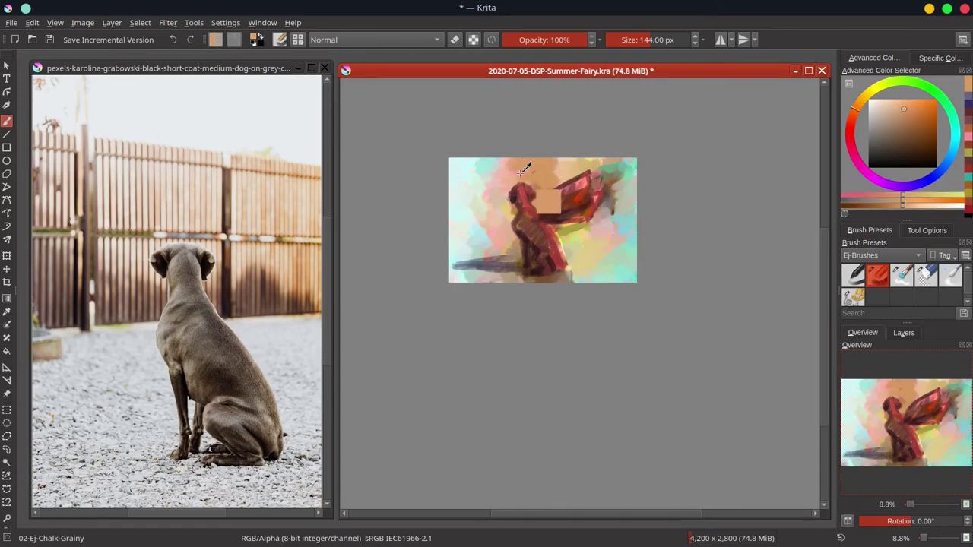
{"action": "left_click", "coordinate": [514, 174], "text": "ctrl"}
{"action": "left_click_drag", "start_coordinate": [519, 169], "coordinate": [571, 161]}
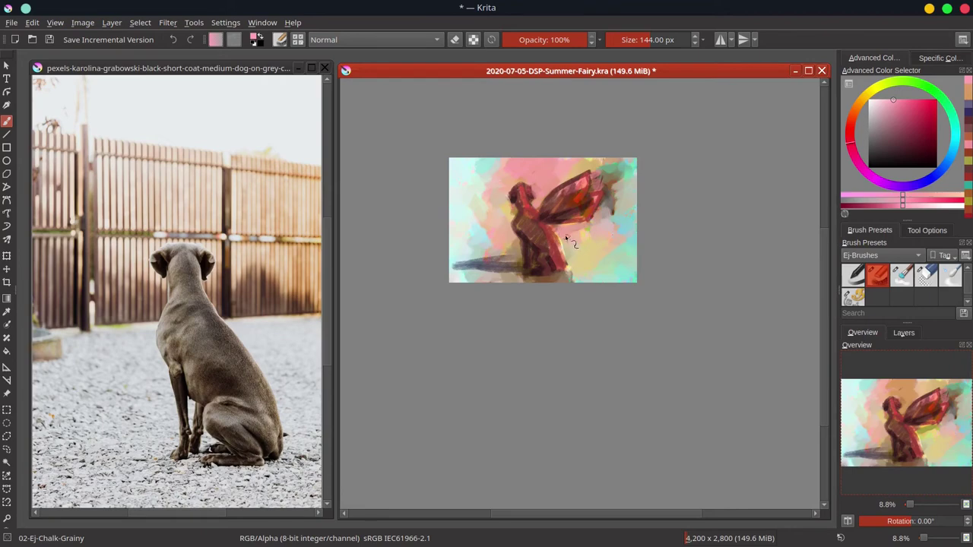
{"action": "key", "text": "ctrl+e"}
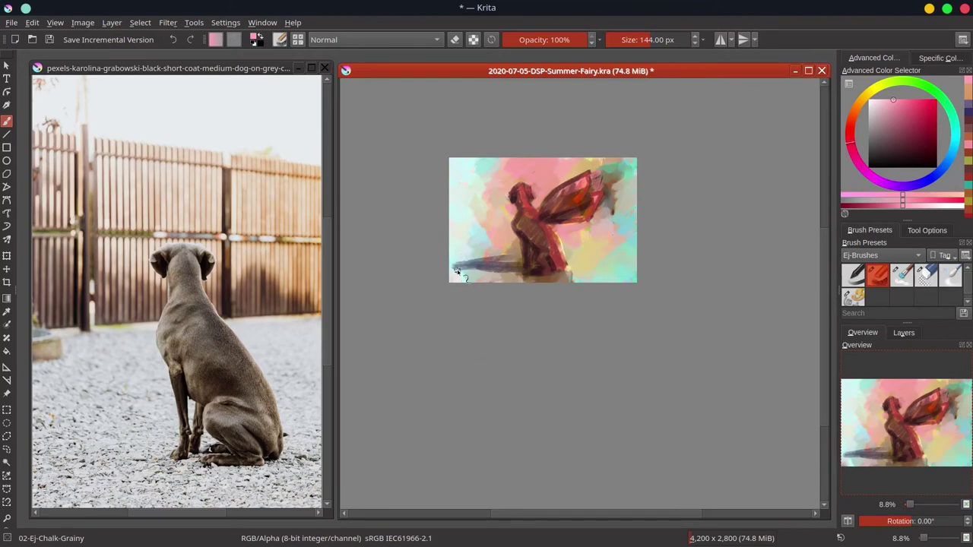
- Cover the dark patch behind the wing tips with sampled light blue strokes and save the painting
{"action": "left_click", "coordinate": [622, 222], "text": "ctrl"}
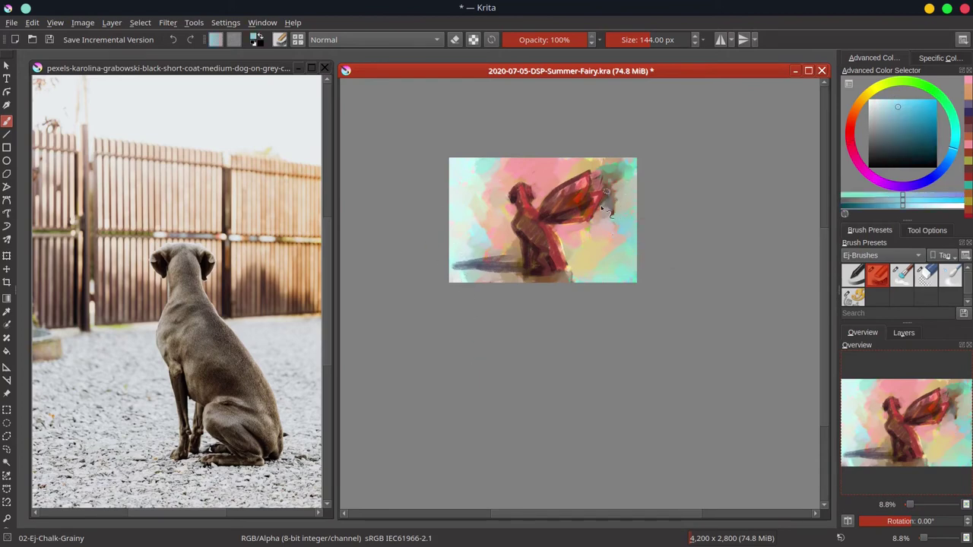
{"action": "mouse_move", "coordinate": [601, 205]}
{"action": "left_mouse_down"}
{"action": "mouse_move", "coordinate": [617, 196]}
{"action": "mouse_move", "coordinate": [617, 174]}
{"action": "mouse_move", "coordinate": [594, 182]}
{"action": "mouse_move", "coordinate": [606, 171]}
{"action": "mouse_move", "coordinate": [584, 169]}
{"action": "left_mouse_up"}
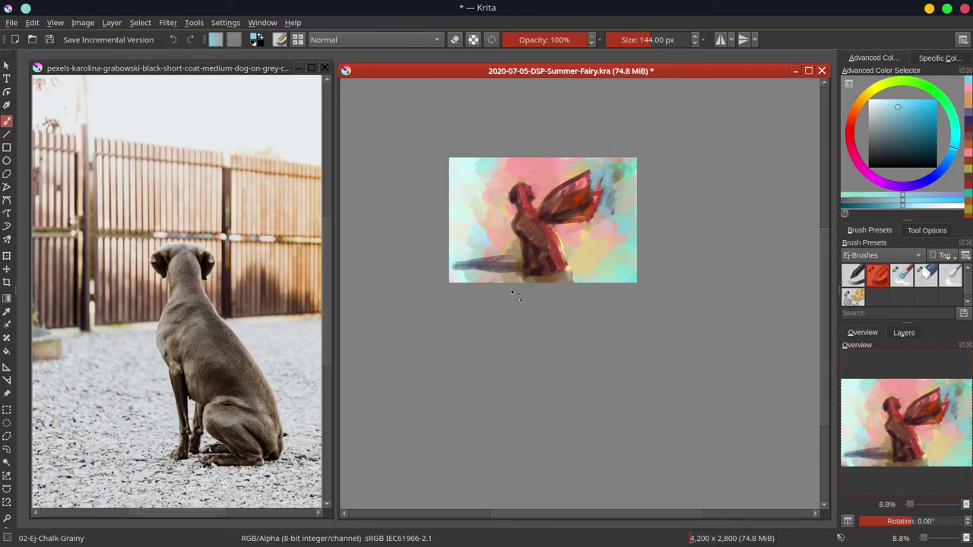
{"action": "left_click", "coordinate": [49, 39]}
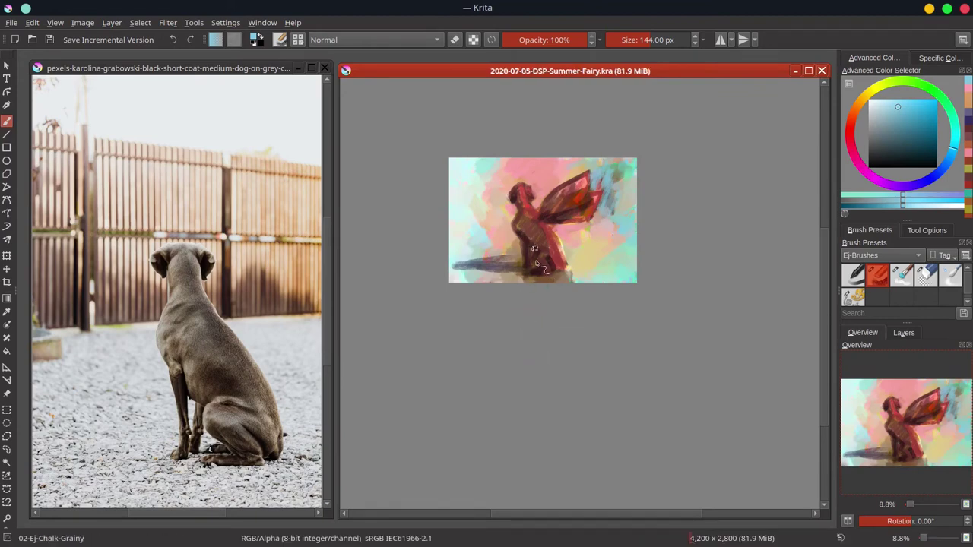
- Add dark teal highlights to the top of the figure's head and shoulder with the brush in Color Dodge mode, at about 69 to 91 px
{"action": "mouse_move", "coordinate": [554, 332]}
{"action": "left_mouse_down"}
{"action": "mouse_move", "coordinate": [597, 274]}
{"action": "mouse_move", "coordinate": [565, 269]}
{"action": "mouse_move", "coordinate": [559, 332]}
{"action": "left_mouse_up"}
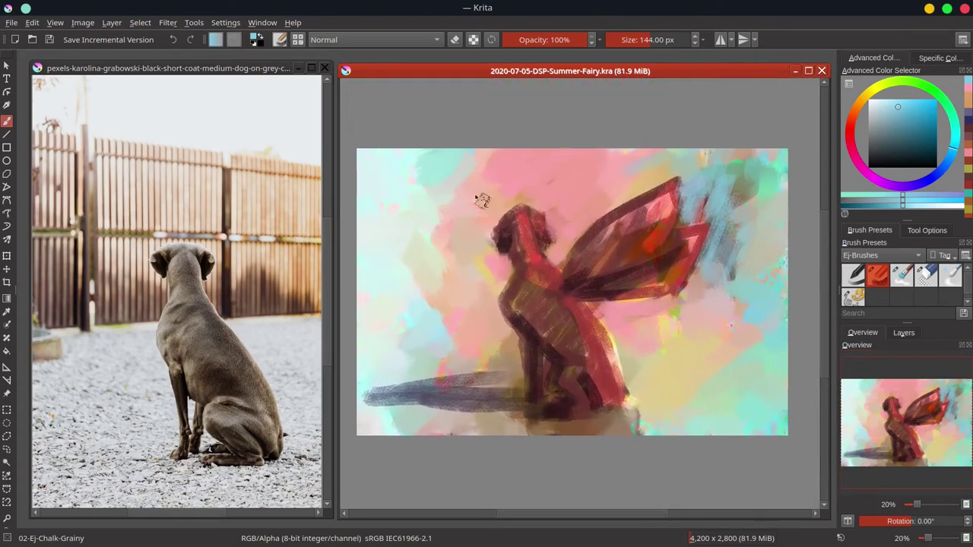
{"action": "left_click", "coordinate": [517, 216], "text": "ctrl"}
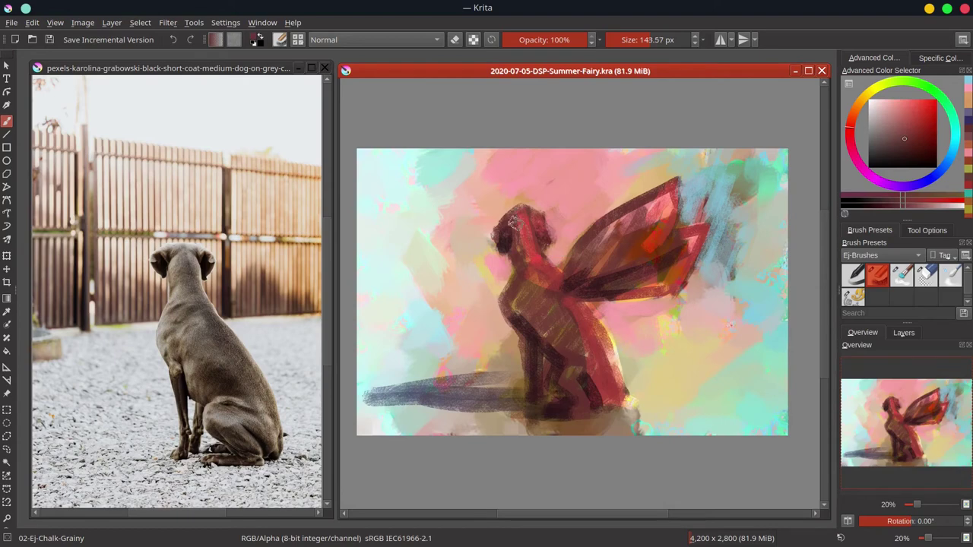
{"action": "mouse_move", "coordinate": [514, 216]}
{"action": "left_mouse_down", "text": "shift"}
{"action": "mouse_move", "coordinate": [500, 190]}
{"action": "mouse_move", "coordinate": [508, 215]}
{"action": "left_mouse_up", "text": "shift"}
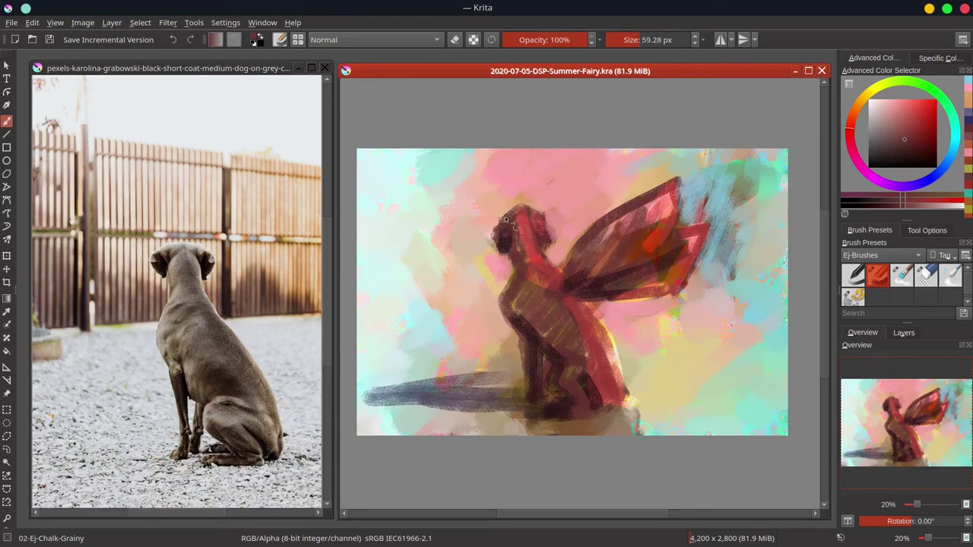
{"action": "left_click", "coordinate": [955, 136]}
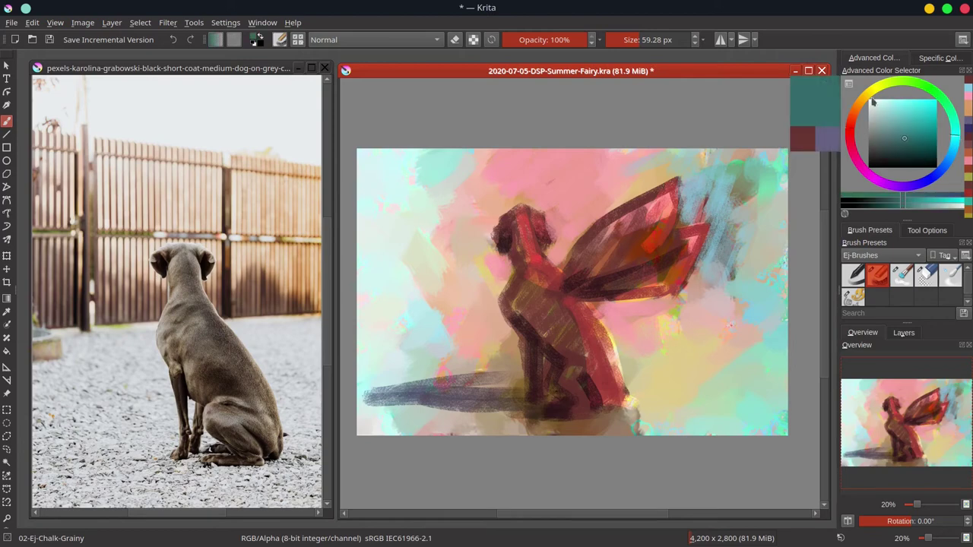
{"action": "left_click", "coordinate": [417, 42]}
{"action": "left_click", "coordinate": [407, 60]}
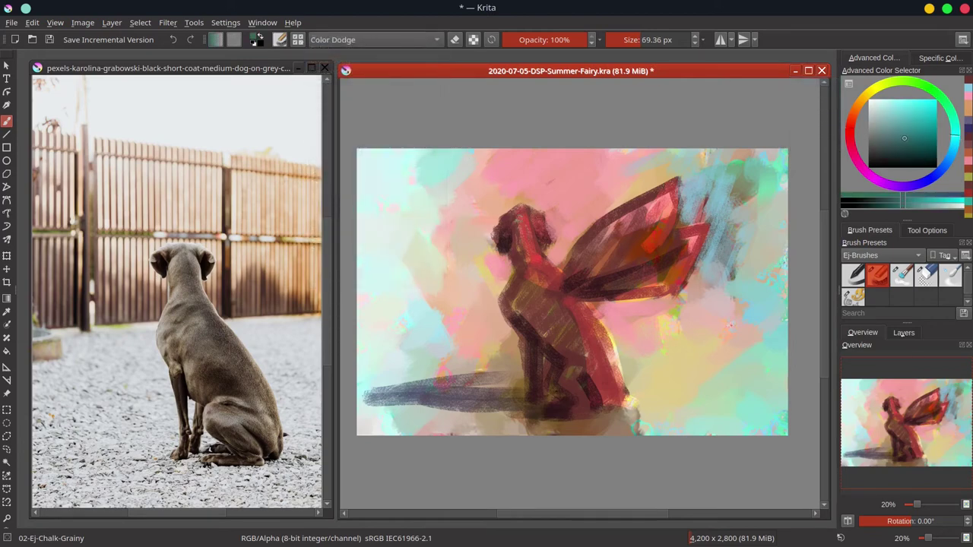
{"action": "mouse_move", "coordinate": [508, 217]}
{"action": "left_mouse_down"}
{"action": "mouse_move", "coordinate": [546, 217]}
{"action": "mouse_move", "coordinate": [540, 208]}
{"action": "left_mouse_up"}
{"action": "mouse_move", "coordinate": [515, 276]}
{"action": "left_mouse_down", "text": "shift"}
{"action": "mouse_move", "coordinate": [532, 272]}
{"action": "mouse_move", "coordinate": [510, 291]}
{"action": "mouse_move", "coordinate": [544, 271]}
{"action": "left_mouse_up", "text": "shift"}
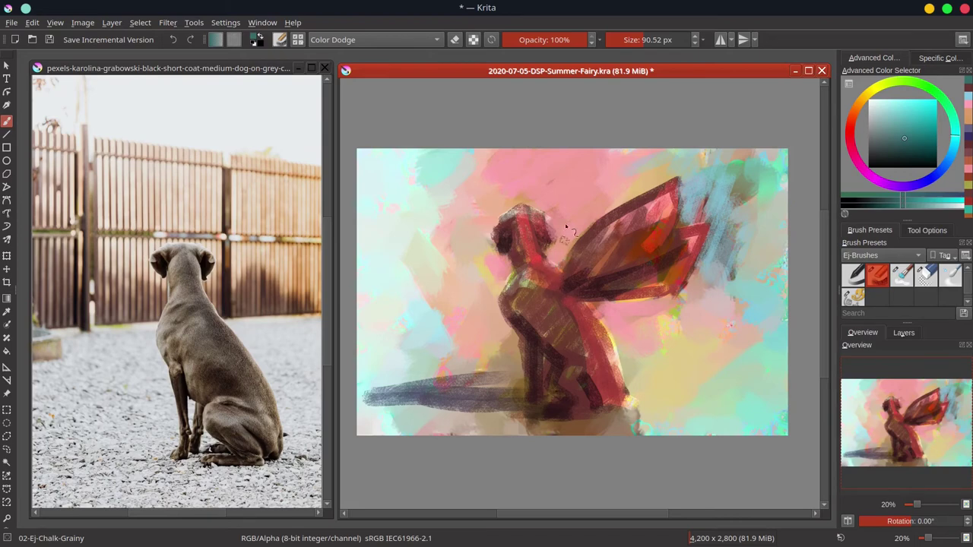
- Brush teal Color Dodge highlights along the upper wing edge and down the front shoulder at about 91 px
{"action": "mouse_move", "coordinate": [569, 259]}
{"action": "left_mouse_down"}
{"action": "mouse_move", "coordinate": [594, 230]}
{"action": "mouse_move", "coordinate": [678, 187]}
{"action": "left_mouse_up"}
{"action": "left_click_drag", "start_coordinate": [588, 234], "coordinate": [675, 183]}
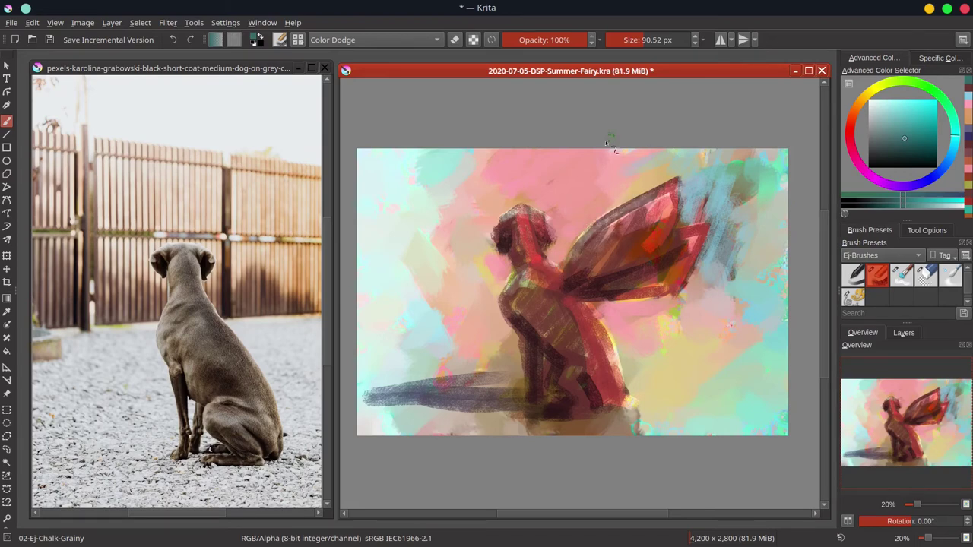
{"action": "mouse_move", "coordinate": [538, 266]}
{"action": "left_mouse_down"}
{"action": "mouse_move", "coordinate": [520, 302]}
{"action": "mouse_move", "coordinate": [504, 297]}
{"action": "left_mouse_up"}
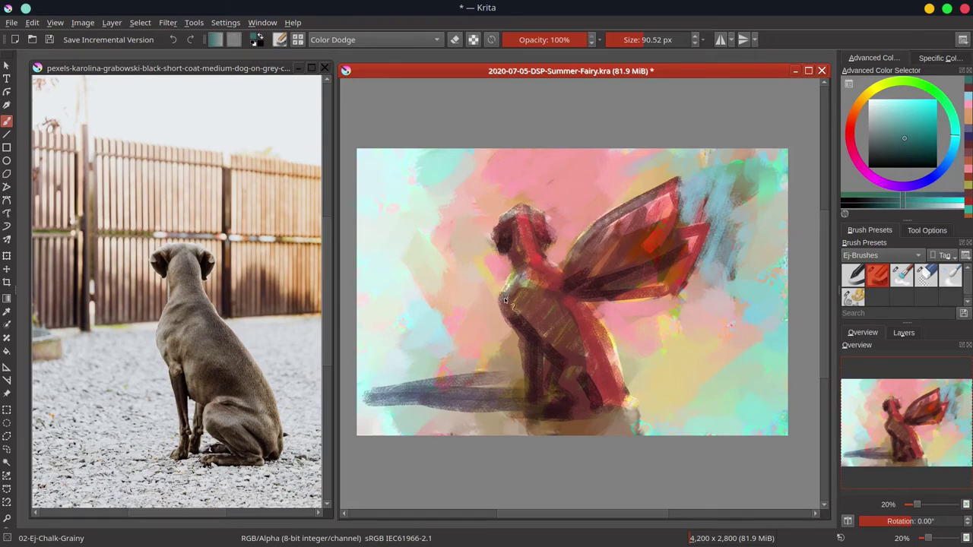
- Paint warm brown-orange Color Dodge highlights on the head, the wing edges and down the figure's back at about 103 to 107 px
{"action": "left_click", "coordinate": [855, 112]}
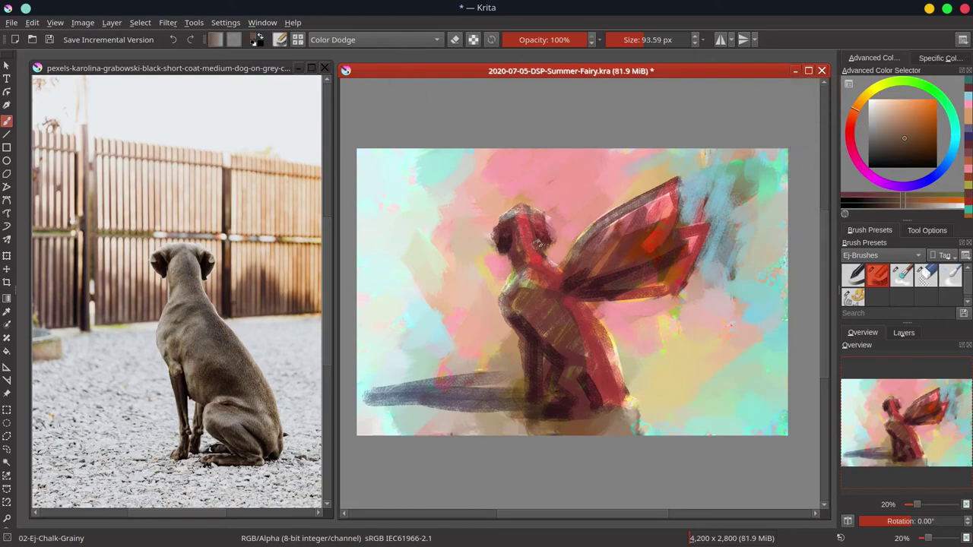
{"action": "mouse_move", "coordinate": [537, 244]}
{"action": "left_mouse_down", "text": "shift"}
{"action": "mouse_move", "coordinate": [539, 226]}
{"action": "mouse_move", "coordinate": [550, 231]}
{"action": "mouse_move", "coordinate": [538, 229]}
{"action": "left_mouse_up", "text": "shift"}
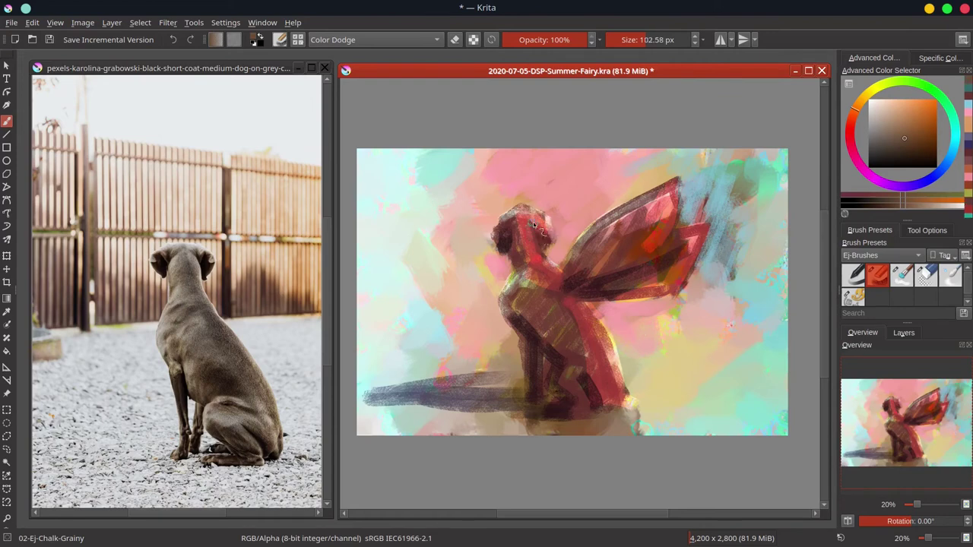
{"action": "mouse_move", "coordinate": [682, 193]}
{"action": "left_mouse_down"}
{"action": "mouse_move", "coordinate": [705, 252]}
{"action": "mouse_move", "coordinate": [710, 236]}
{"action": "mouse_move", "coordinate": [681, 286]}
{"action": "left_mouse_up"}
{"action": "left_click_drag", "start_coordinate": [587, 315], "coordinate": [588, 315], "text": "shift"}
{"action": "left_click_drag", "start_coordinate": [590, 312], "coordinate": [625, 392]}
{"action": "left_click", "coordinate": [573, 290]}
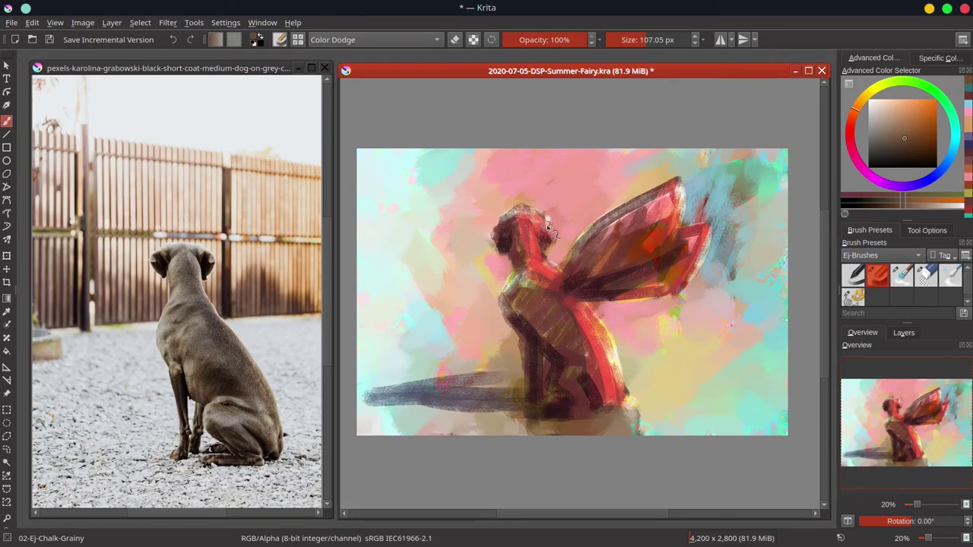
- Return the brush to the Normal blending mode and save the painting
{"action": "left_click", "coordinate": [391, 39]}
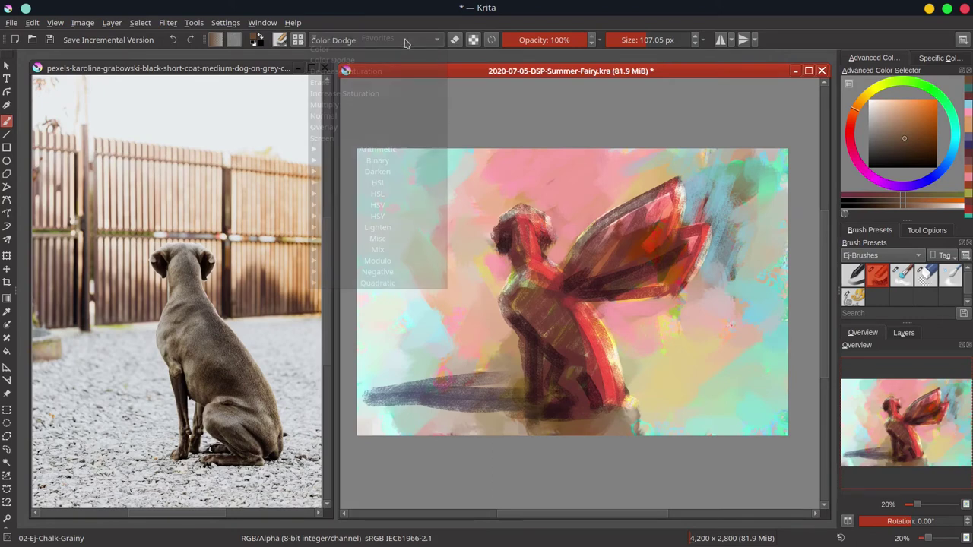
{"action": "left_click", "coordinate": [367, 114]}
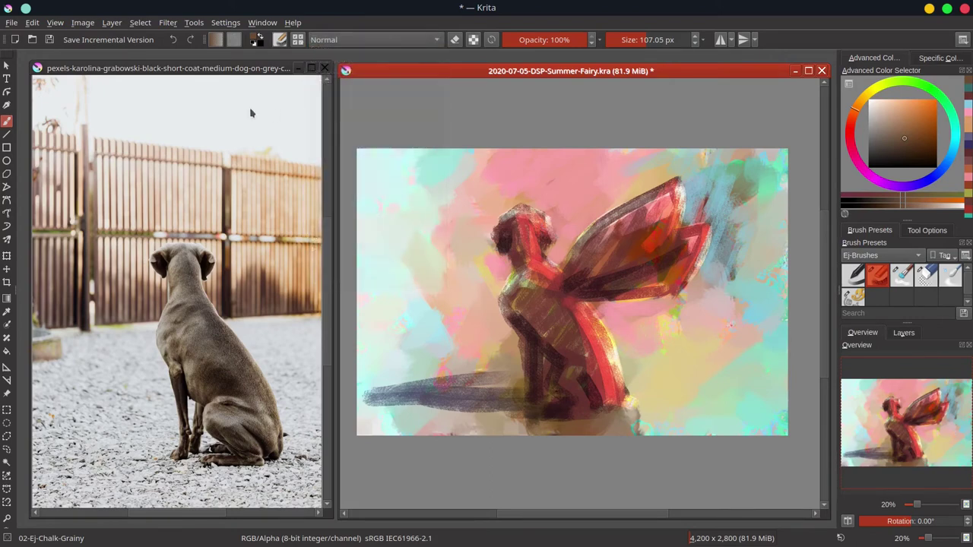
{"action": "left_click", "coordinate": [50, 39]}
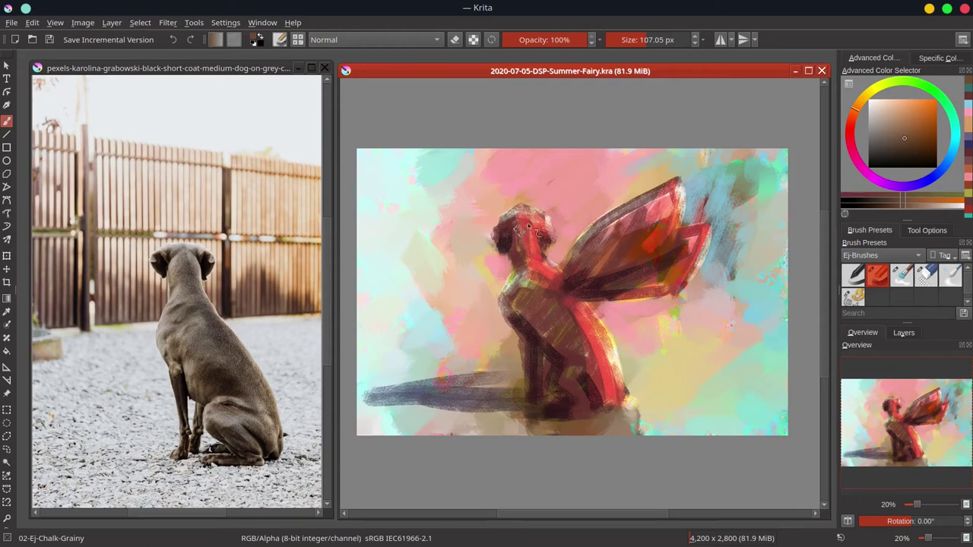
- Refine the top of the head with sampled peach at about 42 px and a greyish teal edge light at about 28 px
{"action": "left_click", "coordinate": [506, 206], "text": "ctrl"}
{"action": "left_click_drag", "start_coordinate": [514, 209], "coordinate": [520, 211], "text": "shift"}
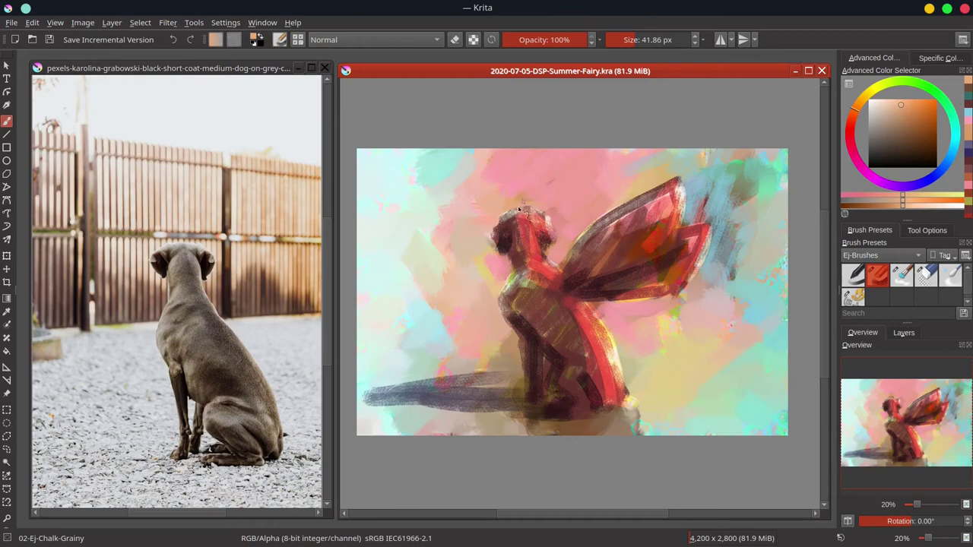
{"action": "left_click", "coordinate": [514, 211], "text": "ctrl"}
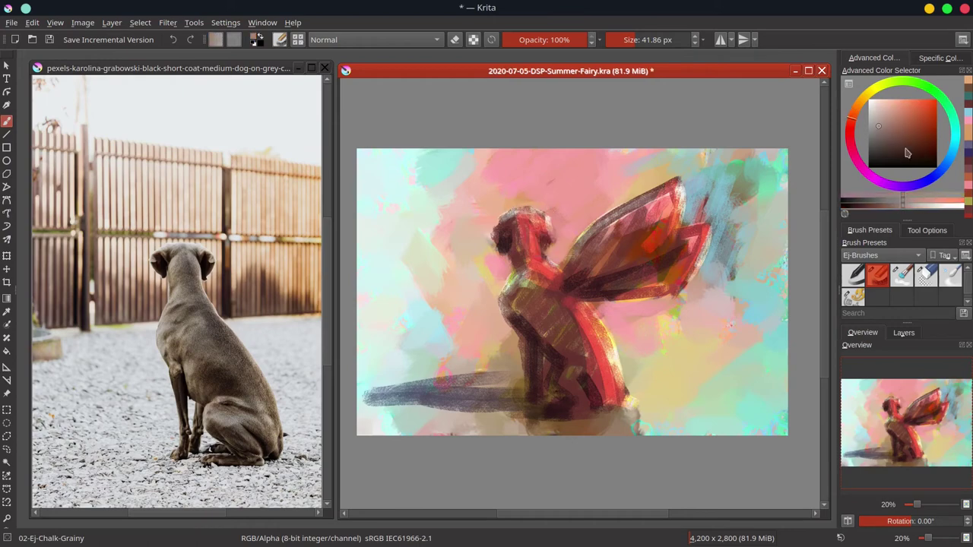
{"action": "left_click", "coordinate": [955, 134]}
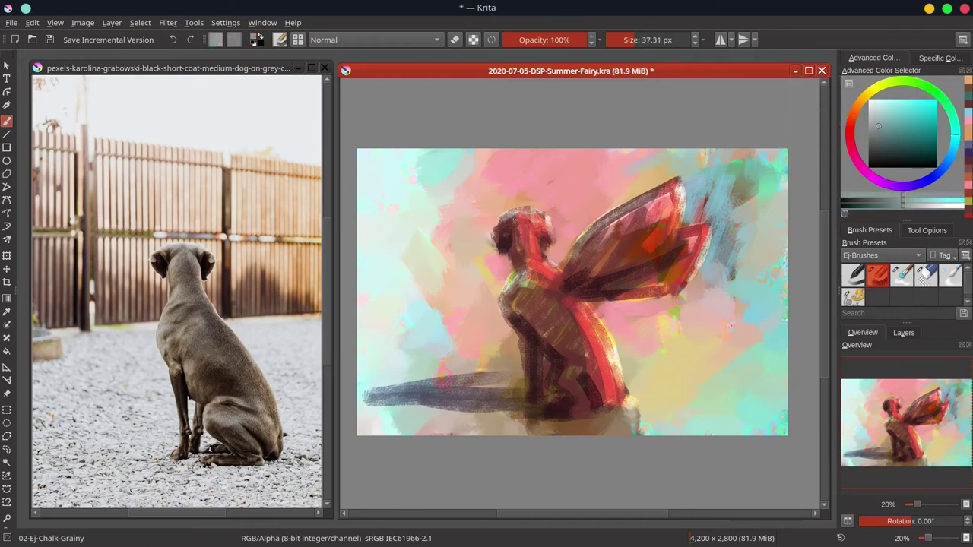
{"action": "mouse_move", "coordinate": [510, 215]}
{"action": "left_mouse_down", "text": "shift"}
{"action": "mouse_move", "coordinate": [496, 223]}
{"action": "mouse_move", "coordinate": [513, 213]}
{"action": "left_mouse_up", "text": "shift"}
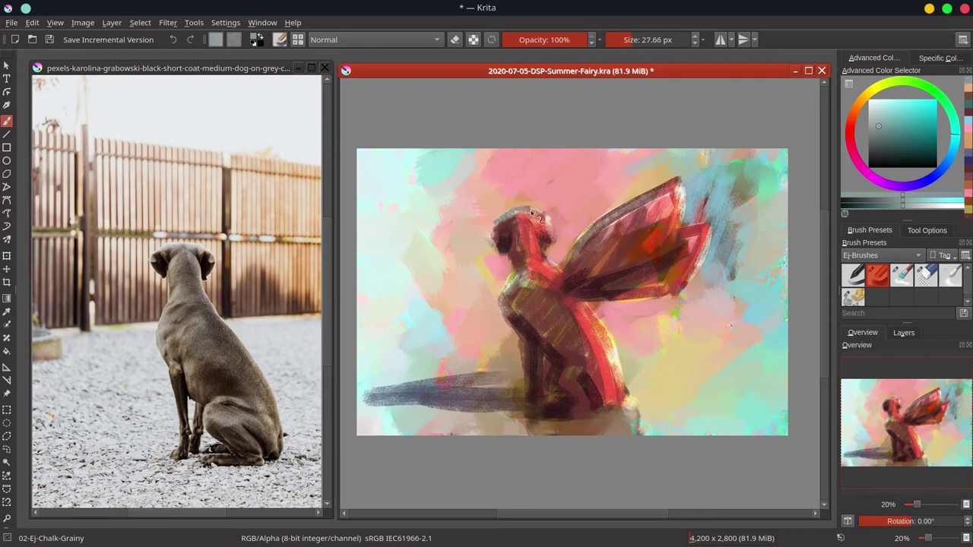
- Shape the rear ear with sampled dark brown and pink, and paint cream highlights along its edge and down the neck at about 28 px
{"action": "left_click", "coordinate": [543, 215], "text": "ctrl"}
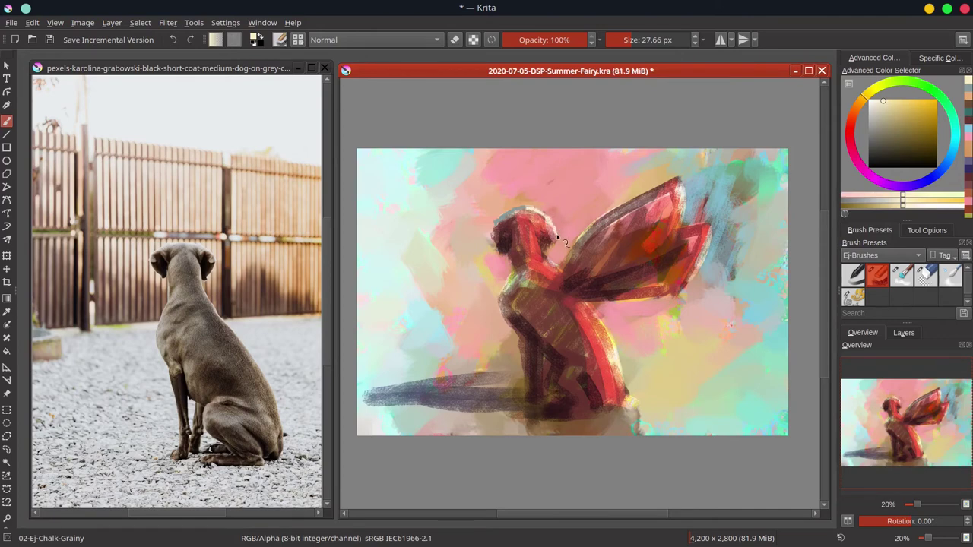
{"action": "left_click", "coordinate": [509, 241], "text": "ctrl"}
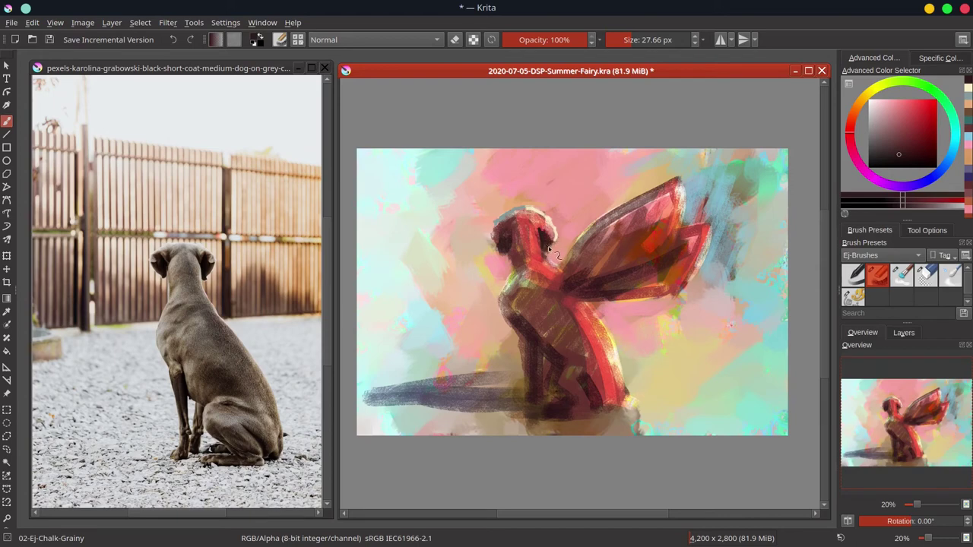
{"action": "left_click", "coordinate": [557, 250], "text": "ctrl"}
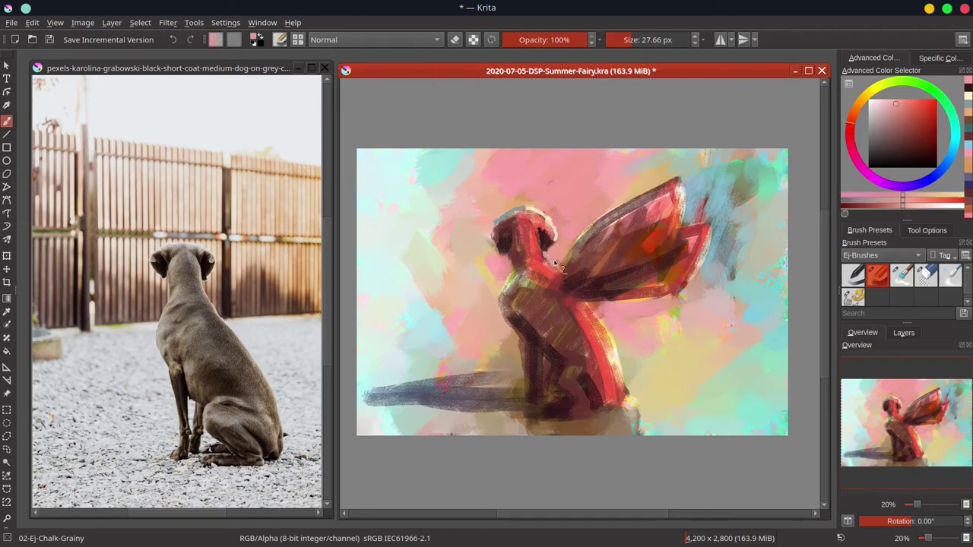
{"action": "left_click", "coordinate": [548, 231], "text": "ctrl"}
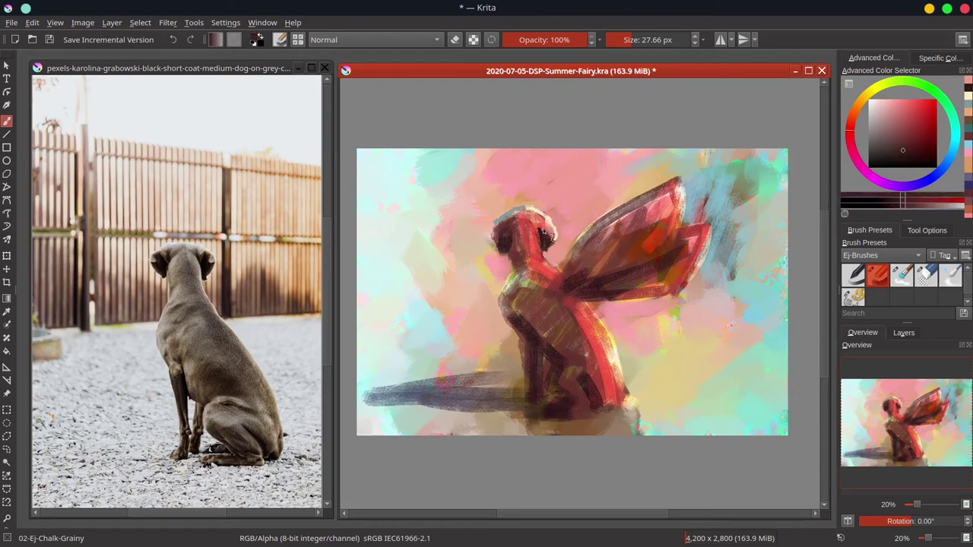
{"action": "left_click", "coordinate": [545, 228], "text": "ctrl"}
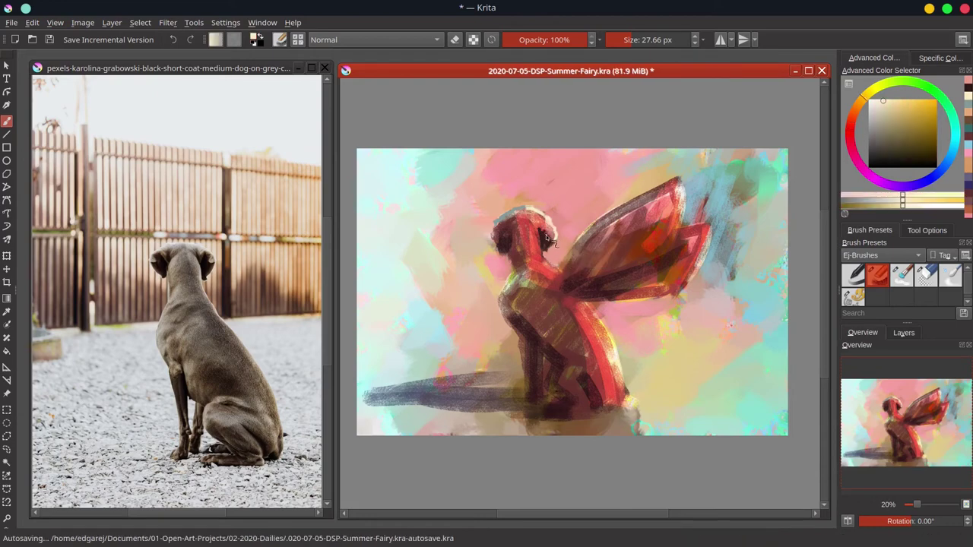
{"action": "left_click_drag", "start_coordinate": [537, 228], "coordinate": [556, 268]}
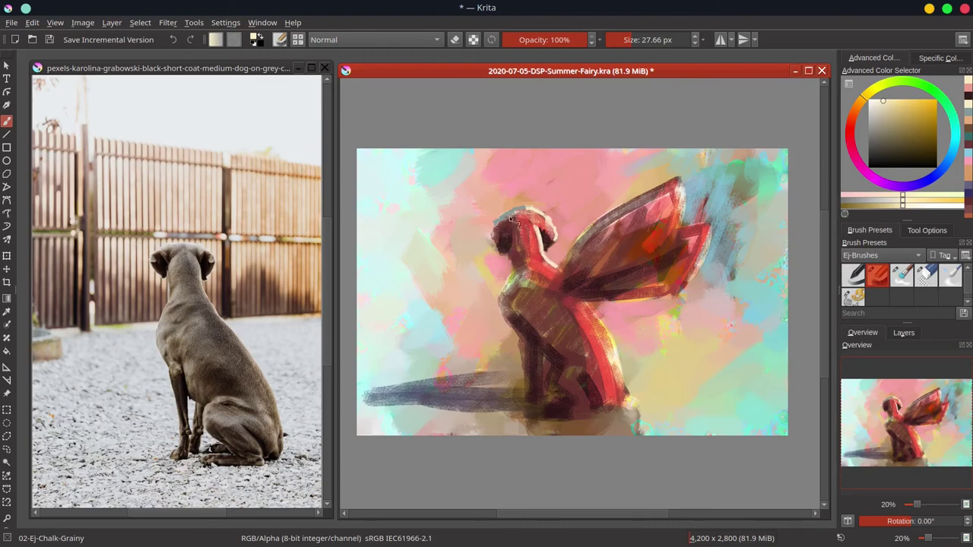
- Build up the ear on the front side of the head with sampled dark reddish browns at about 28 px
{"action": "left_click", "coordinate": [550, 232], "text": "ctrl"}
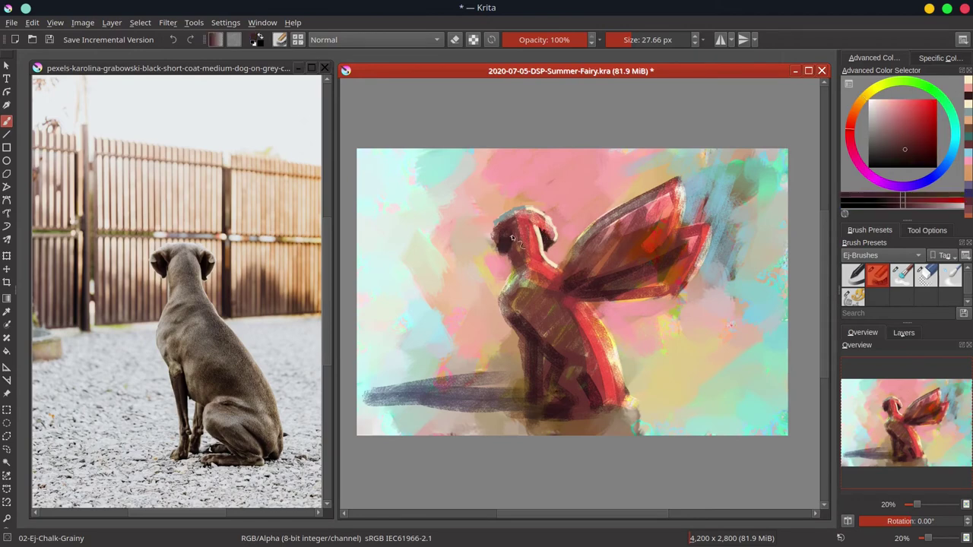
{"action": "left_click_drag", "start_coordinate": [504, 232], "coordinate": [501, 230]}
{"action": "left_click", "coordinate": [546, 232], "text": "ctrl"}
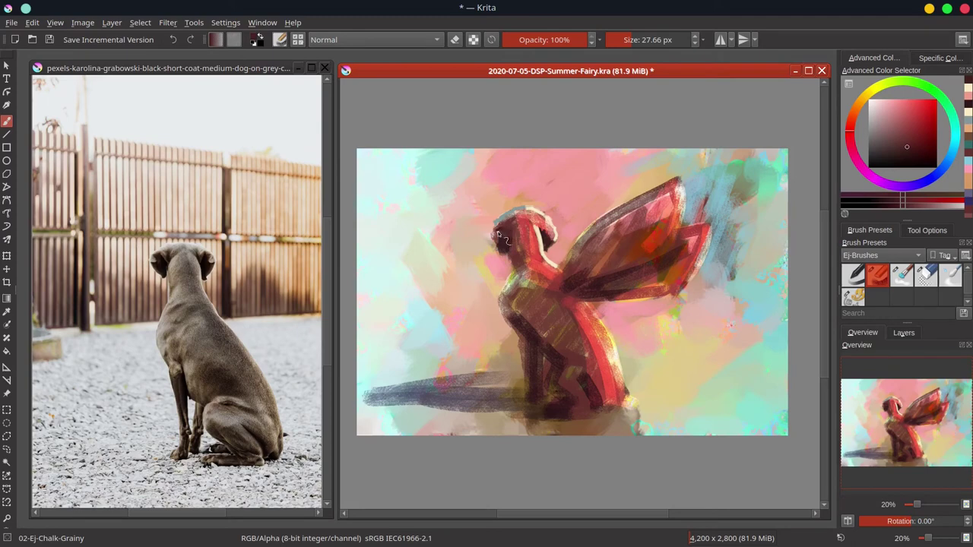
{"action": "left_click_drag", "start_coordinate": [498, 230], "coordinate": [508, 234]}
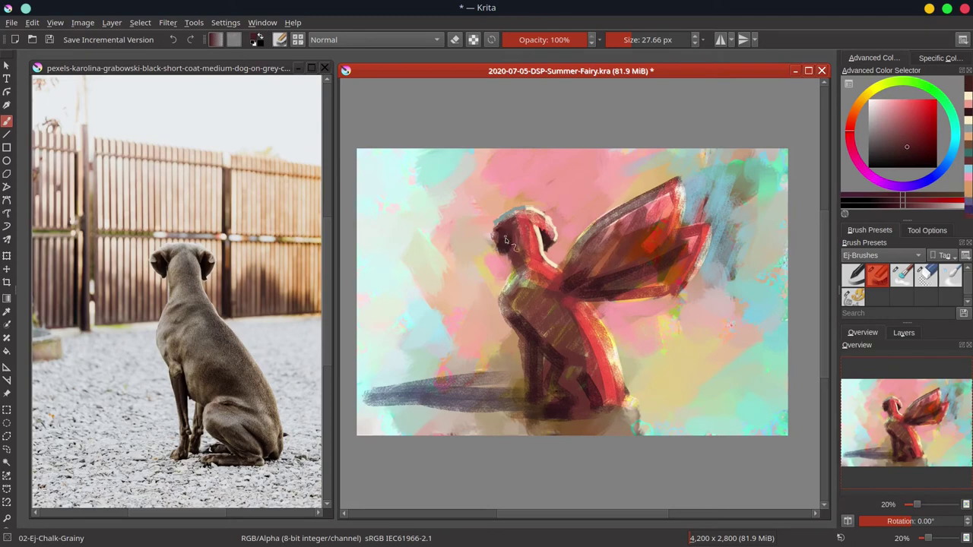
{"action": "left_click", "coordinate": [510, 237], "text": "ctrl"}
{"action": "left_click", "coordinate": [508, 240]}
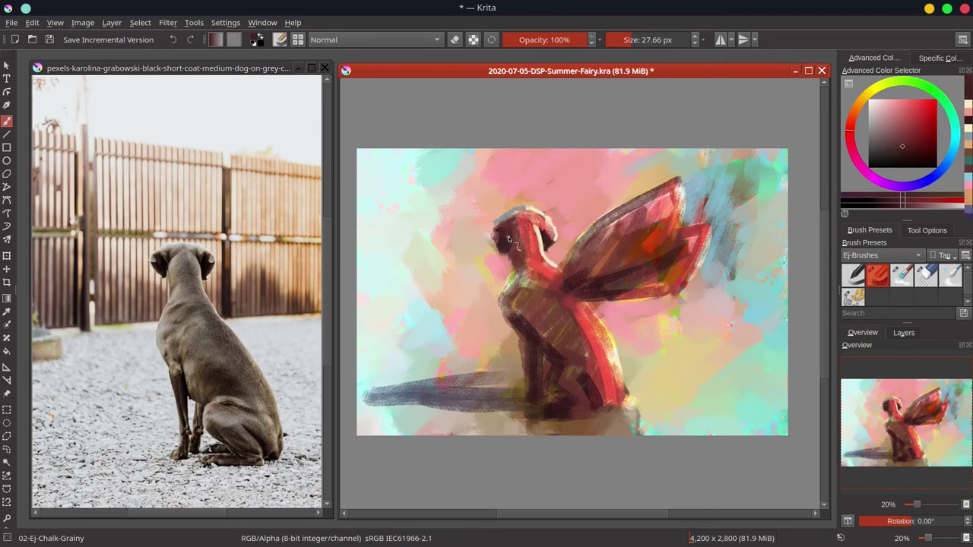
{"action": "key", "text": "ctrl"}
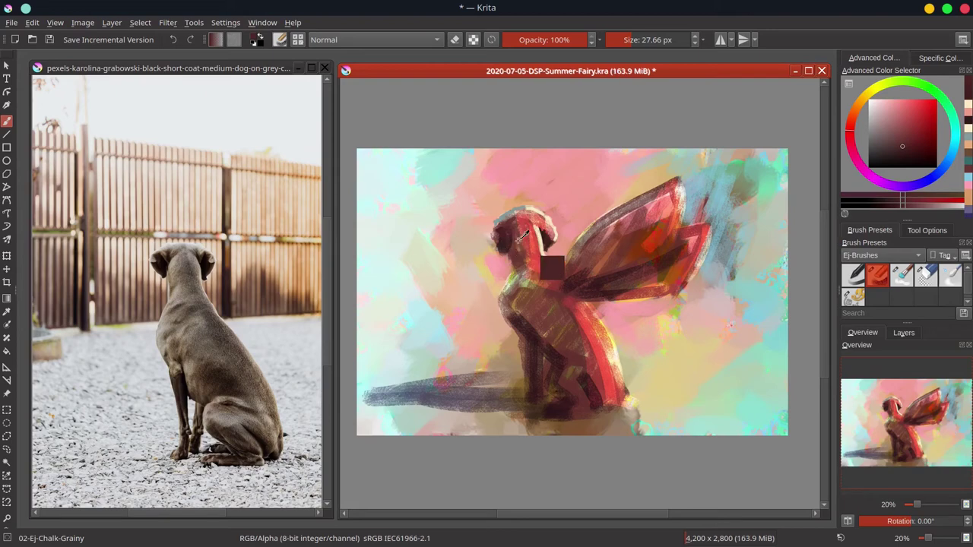
{"action": "left_click", "coordinate": [500, 242], "text": "ctrl"}
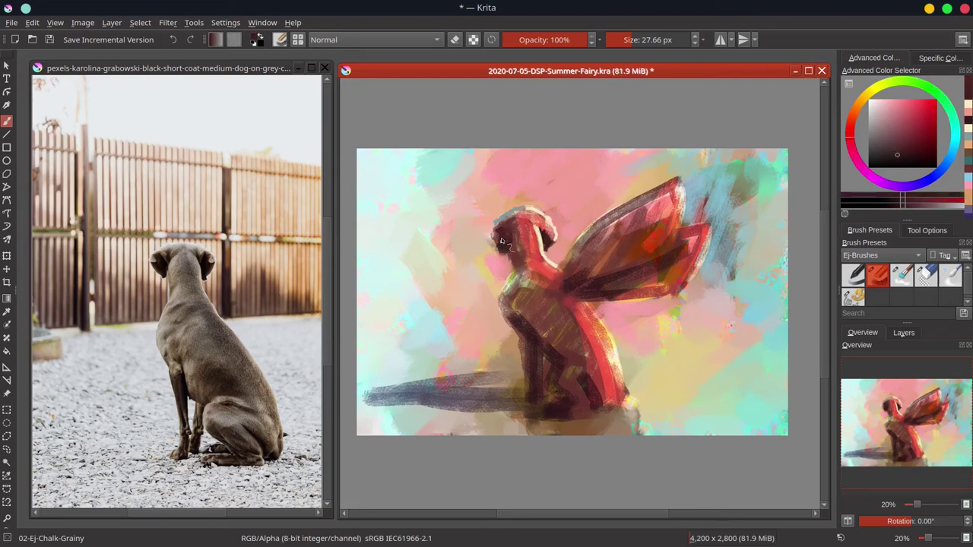
{"action": "left_click", "coordinate": [504, 241]}
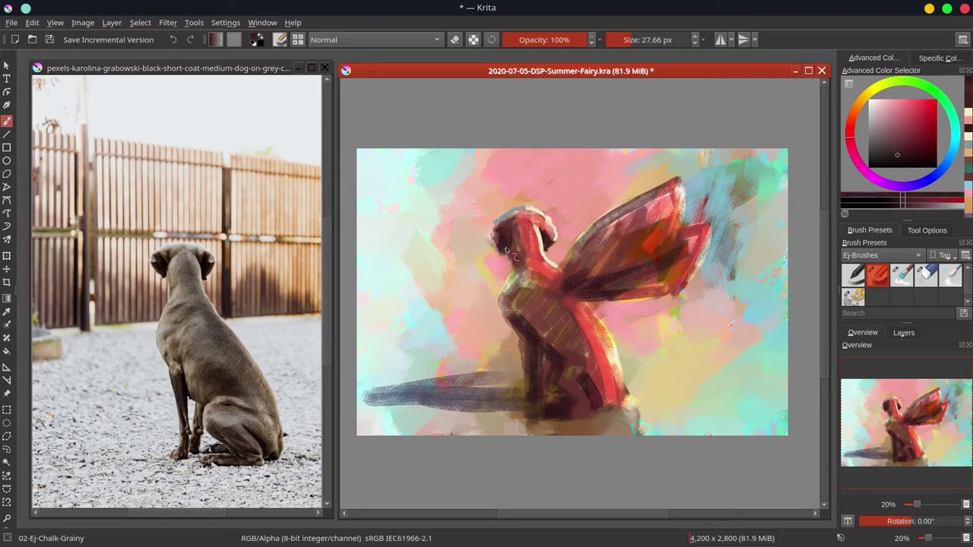
{"action": "mouse_move", "coordinate": [507, 249]}
{"action": "left_mouse_down"}
{"action": "mouse_move", "coordinate": [512, 260]}
{"action": "mouse_move", "coordinate": [497, 245]}
{"action": "left_mouse_up"}
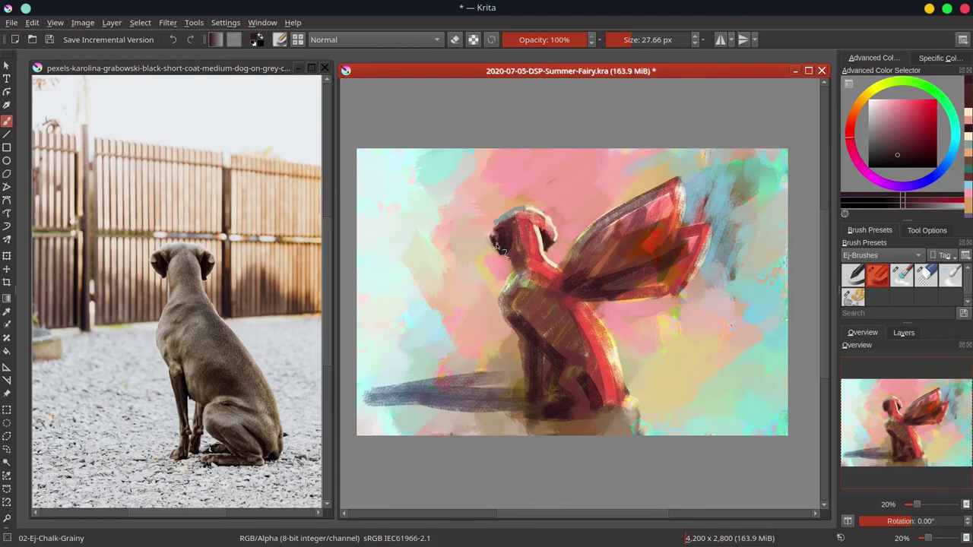
- Trim the gap between the front ear and throat with sampled salmon pink, and add muted dark red strokes to the ear
{"action": "left_click", "coordinate": [508, 255], "text": "ctrl"}
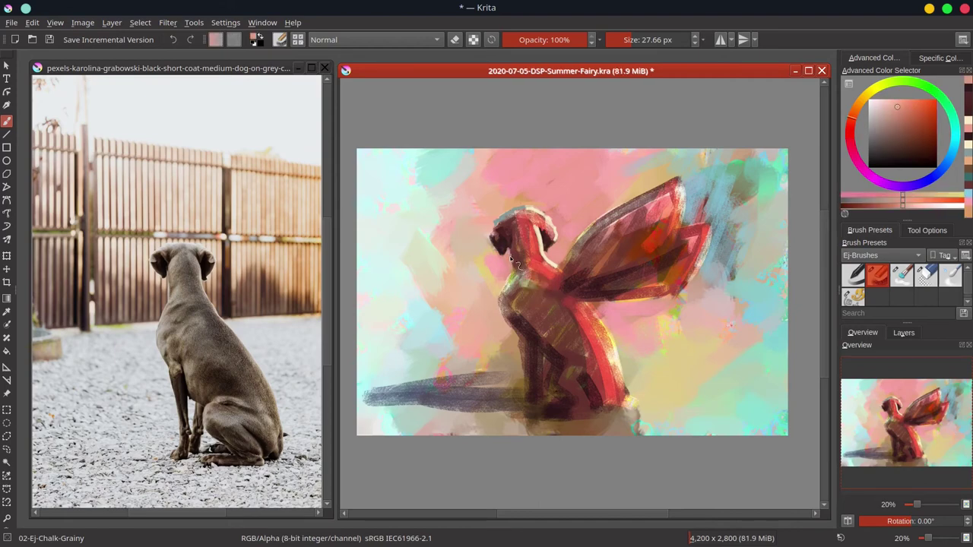
{"action": "left_click", "coordinate": [508, 233], "text": "ctrl"}
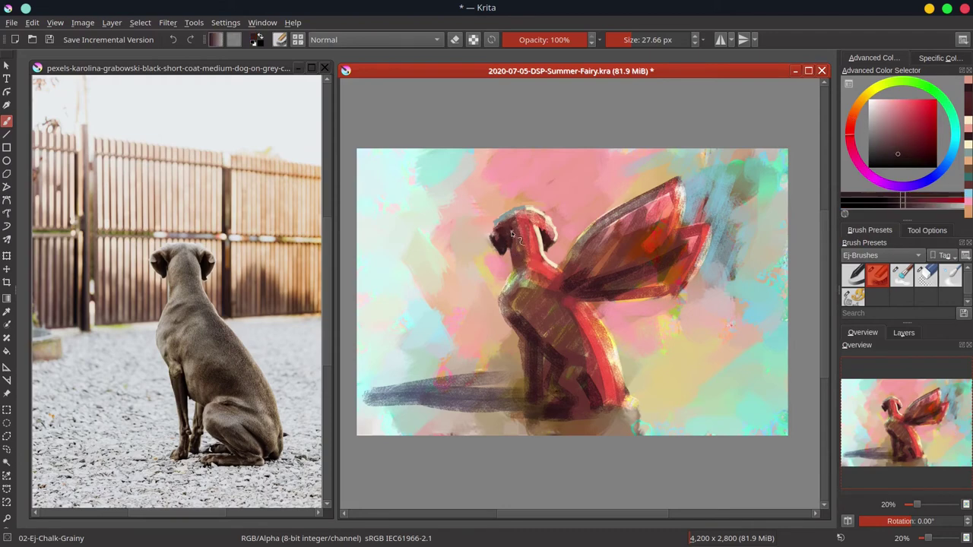
{"action": "left_click", "coordinate": [506, 228], "text": "ctrl"}
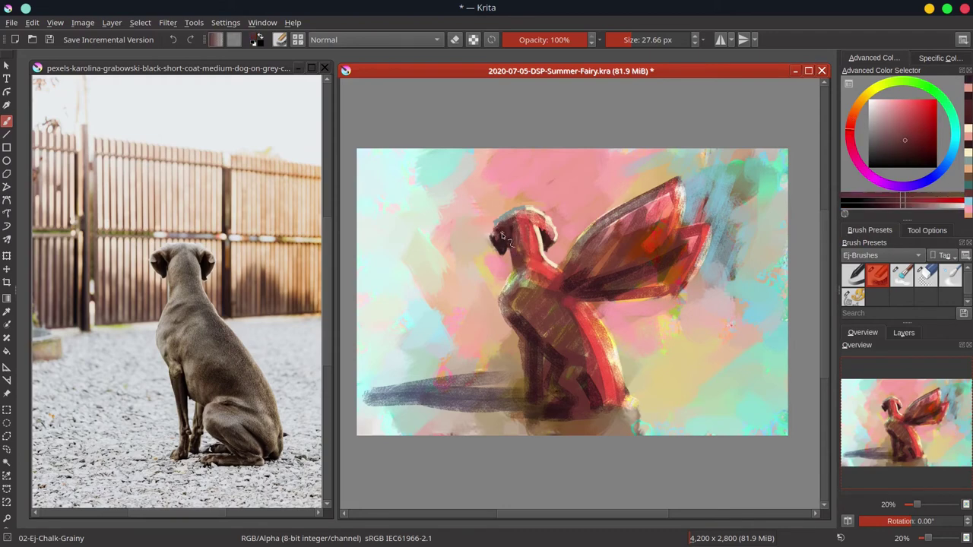
{"action": "left_click_drag", "start_coordinate": [502, 235], "coordinate": [489, 232]}
- Clean up the outline and background around the front ear with sampled greyish teal, beige and pink
{"action": "left_click", "coordinate": [503, 217], "text": "ctrl"}
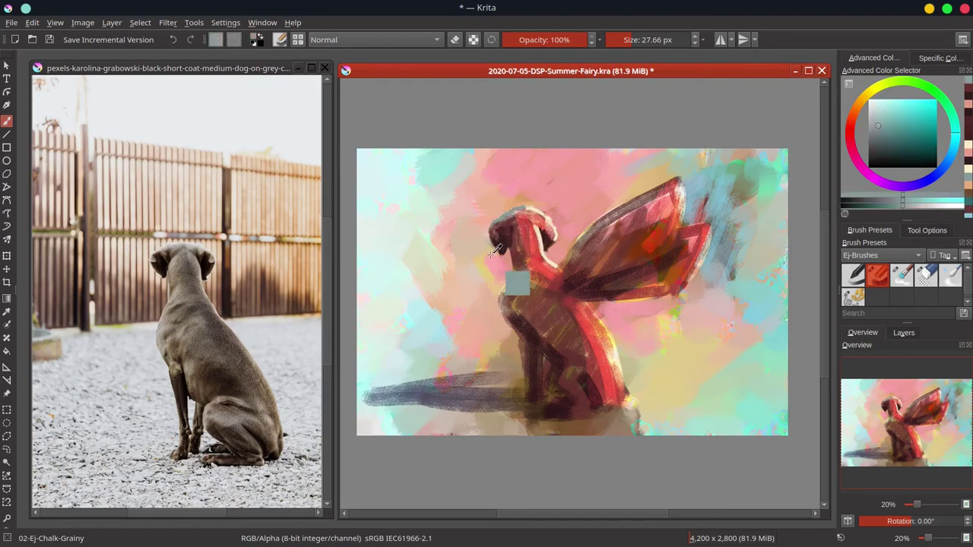
{"action": "left_click", "coordinate": [490, 240], "text": "ctrl"}
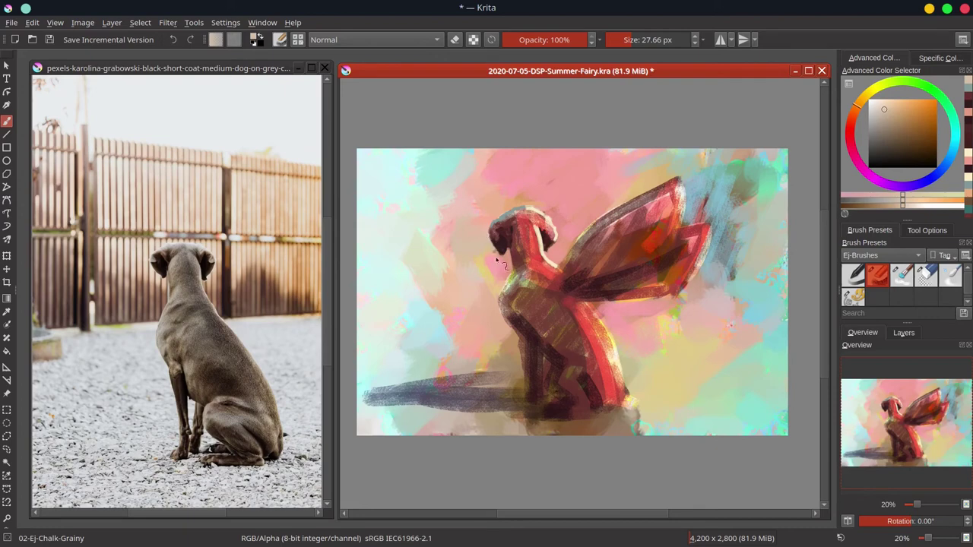
{"action": "left_click", "coordinate": [497, 261], "text": "ctrl"}
{"action": "left_click", "coordinate": [497, 253], "text": "ctrl"}
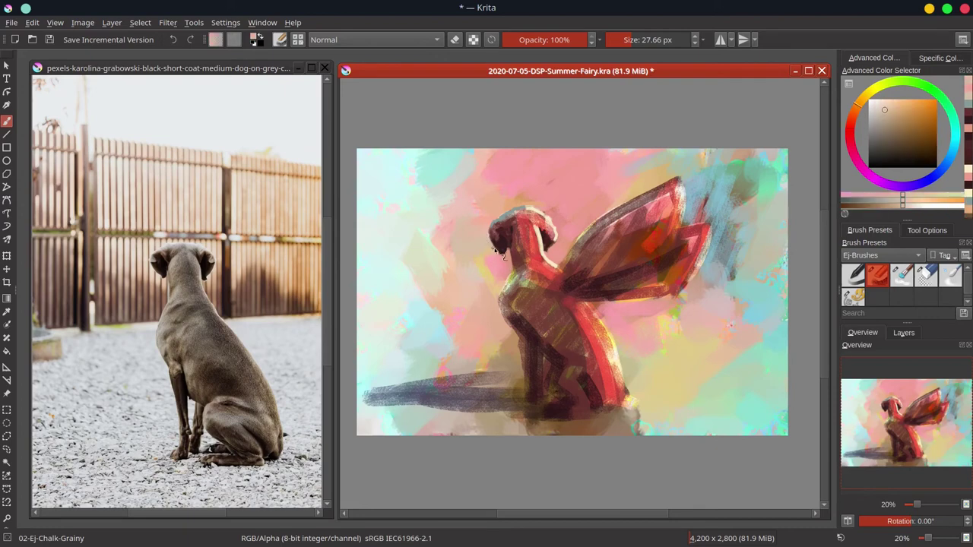
{"action": "left_click", "coordinate": [501, 256], "text": "ctrl"}
{"action": "left_click", "coordinate": [503, 258], "text": "ctrl"}
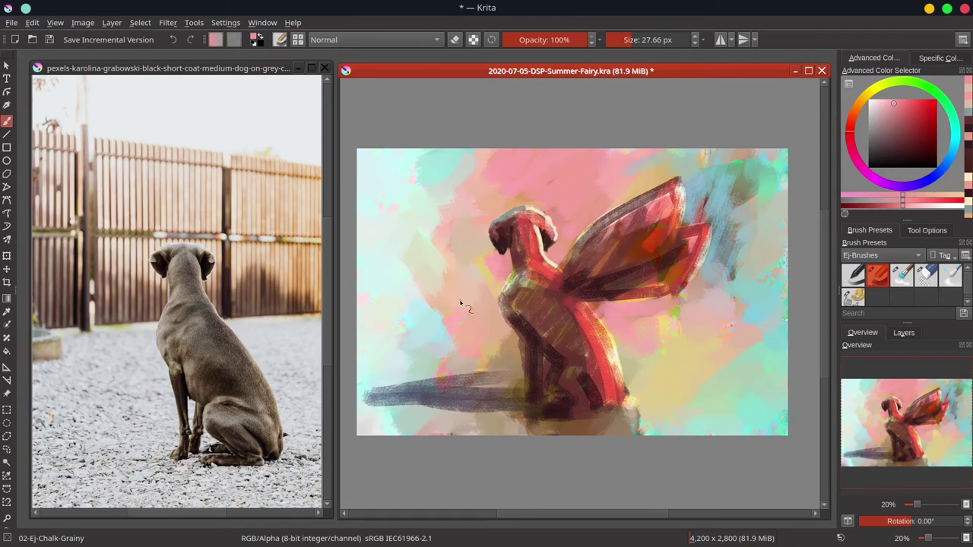
- Paint a sampled light green edge light along the top of the head, the throat and the front of the shoulder at about 28 px
{"action": "key", "text": "ctrl"}
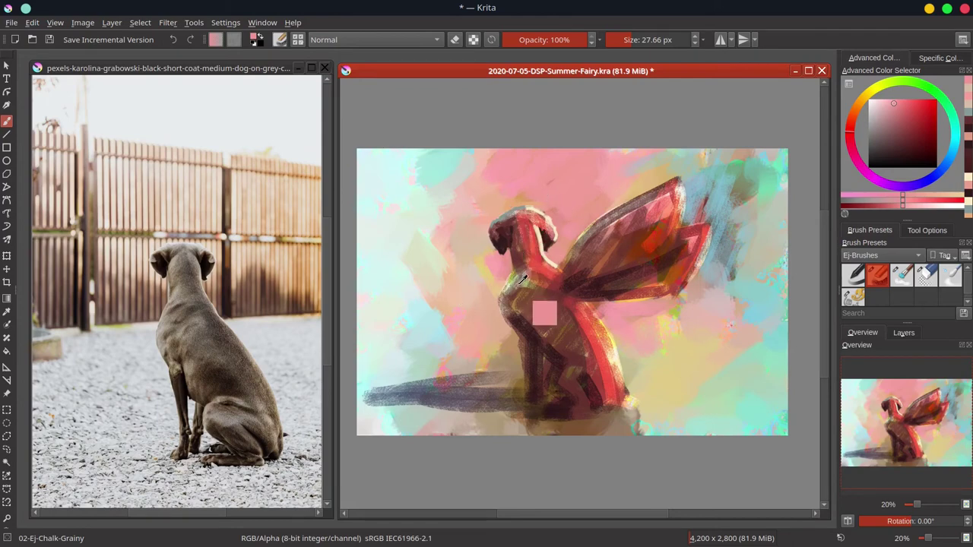
{"action": "left_click", "coordinate": [517, 277], "text": "ctrl"}
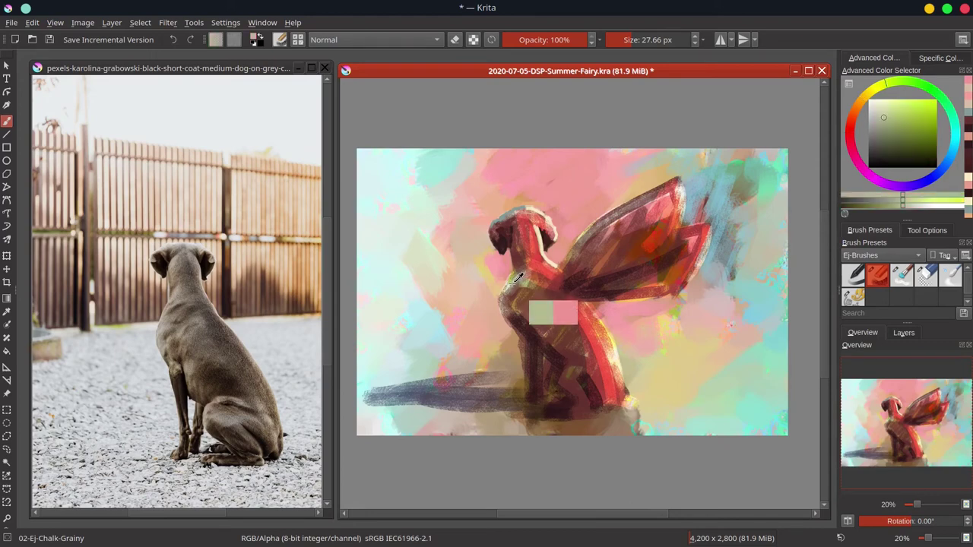
{"action": "left_click", "coordinate": [518, 277], "text": "ctrl"}
{"action": "left_click", "coordinate": [515, 278], "text": "ctrl"}
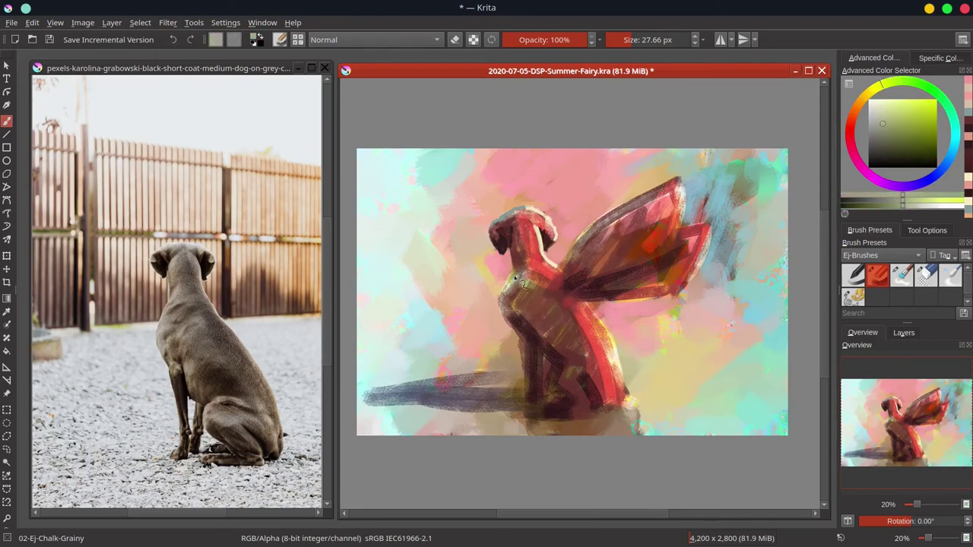
{"action": "left_click", "coordinate": [517, 276], "text": "ctrl"}
{"action": "left_click", "coordinate": [515, 277], "text": "ctrl"}
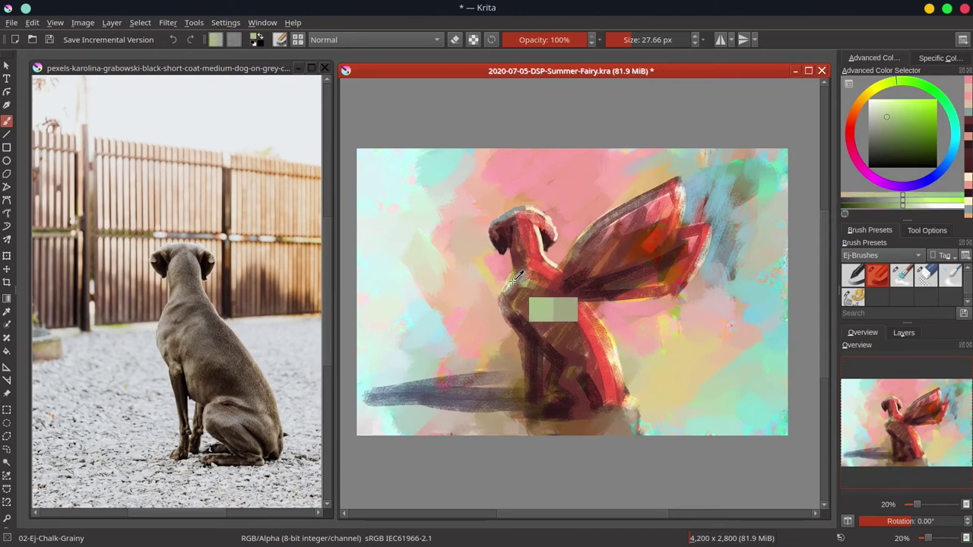
{"action": "left_click", "coordinate": [514, 278], "text": "ctrl"}
{"action": "left_click", "coordinate": [520, 270], "text": "ctrl"}
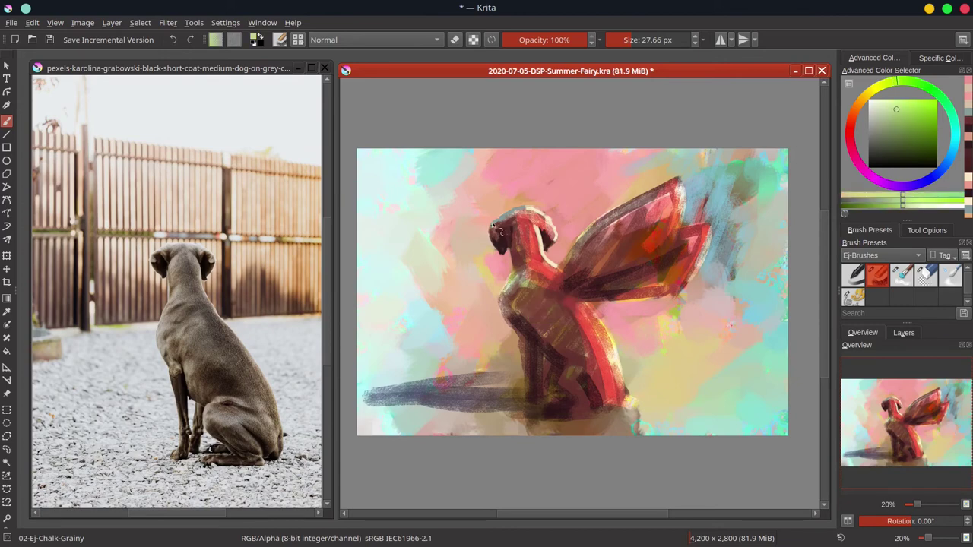
{"action": "left_click_drag", "start_coordinate": [493, 227], "coordinate": [525, 210]}
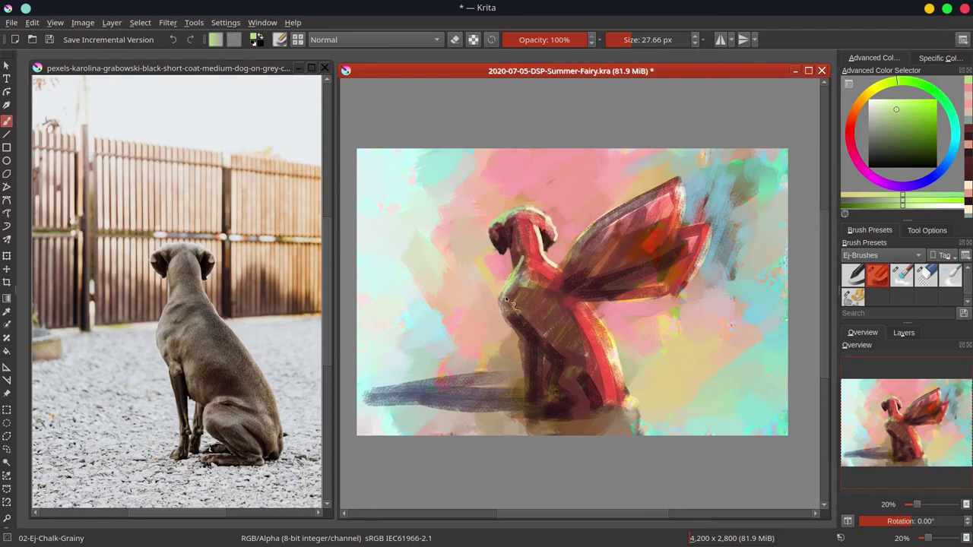
{"action": "left_click_drag", "start_coordinate": [510, 284], "coordinate": [502, 300]}
- Refine the background edge in front of the chest with sampled peach and pink strokes
{"action": "left_click", "coordinate": [496, 309], "text": "ctrl"}
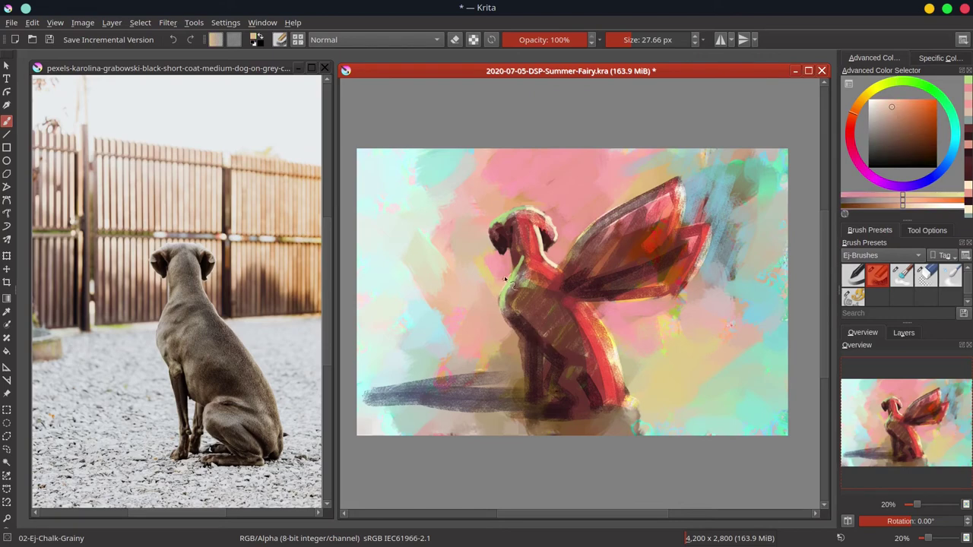
{"action": "left_click", "coordinate": [505, 280], "text": "ctrl"}
{"action": "left_click_drag", "start_coordinate": [504, 283], "coordinate": [507, 274]}
{"action": "left_click", "coordinate": [503, 289], "text": "ctrl"}
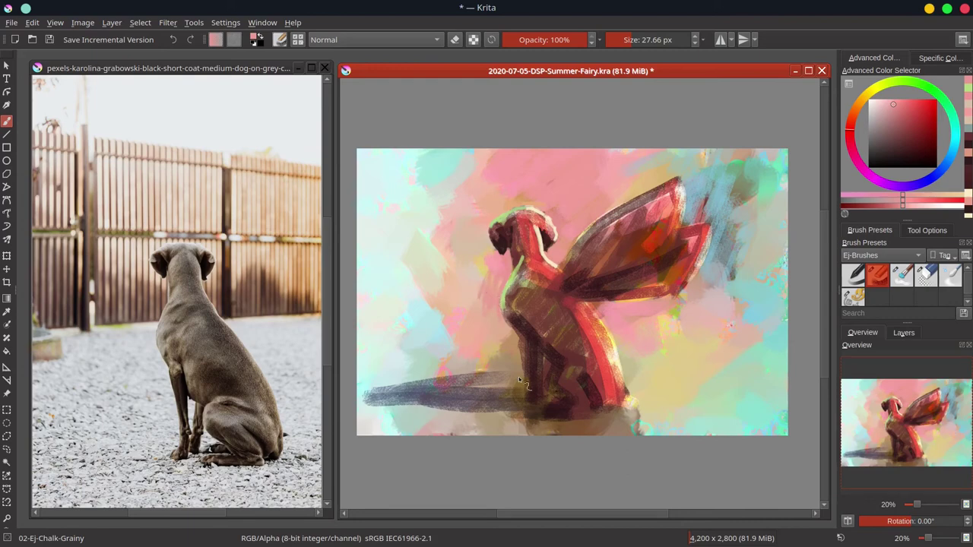
- Rework the lower chest and upper front leg with sampled dark brown and reddish brown strokes
{"action": "key", "text": "ctrl"}
{"action": "mouse_move", "coordinate": [529, 298]}
{"action": "left_mouse_down"}
{"action": "mouse_move", "coordinate": [508, 317]}
{"action": "mouse_move", "coordinate": [514, 332]}
{"action": "left_mouse_up"}
{"action": "left_click", "coordinate": [506, 312], "text": "ctrl"}
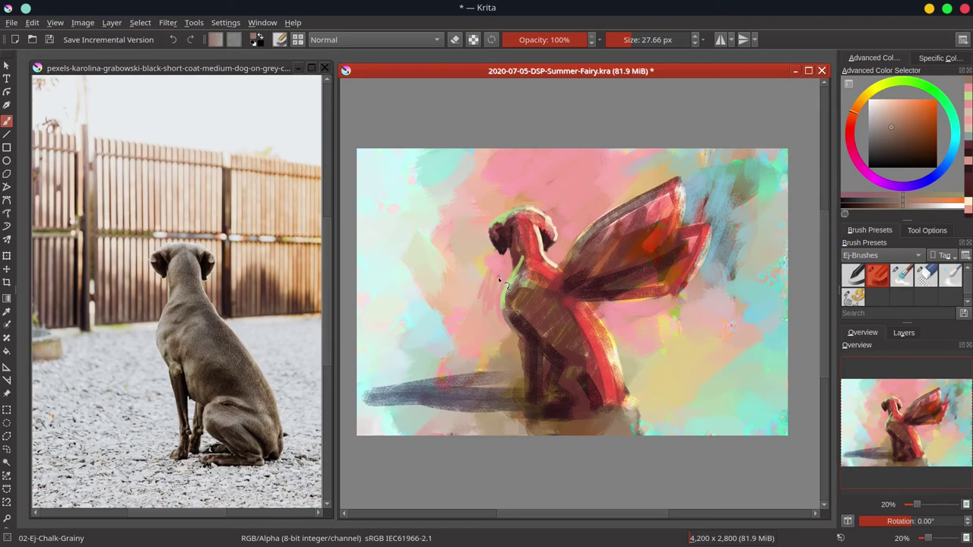
{"action": "left_click", "coordinate": [540, 340], "text": "ctrl"}
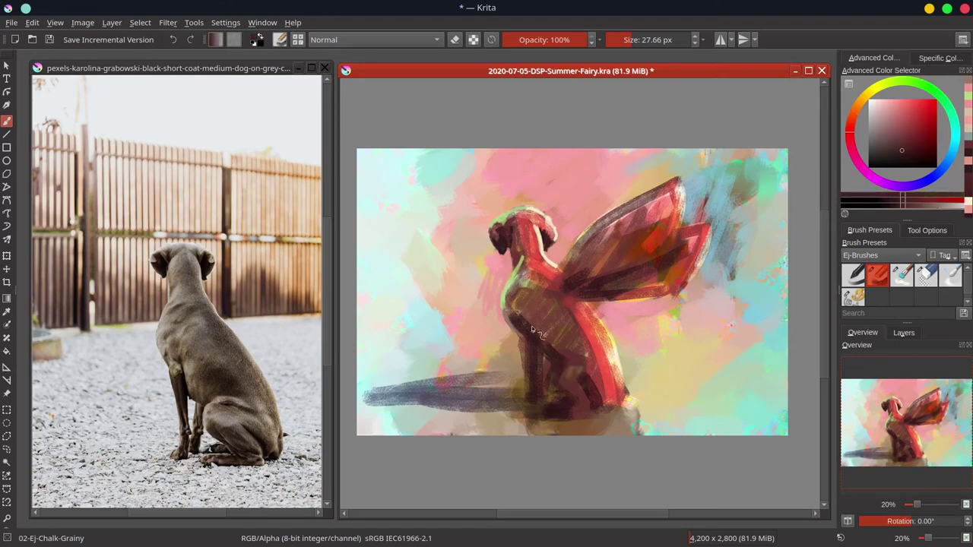
{"action": "left_click", "coordinate": [524, 304], "text": "ctrl"}
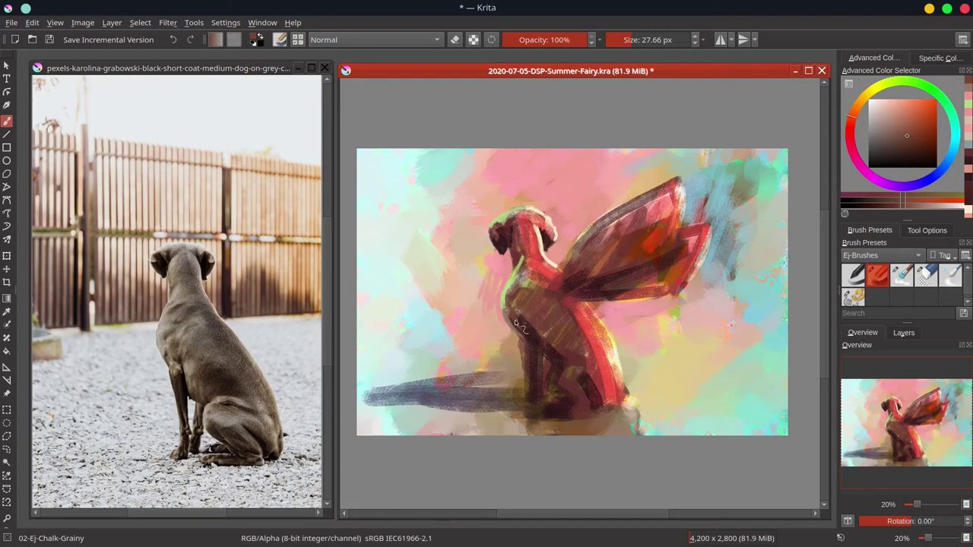
{"action": "left_click_drag", "start_coordinate": [520, 323], "coordinate": [536, 346]}
- Enlarge the brush to about 77 px and brush sampled peach along the front edge of the chest
{"action": "left_click", "coordinate": [501, 348], "text": "ctrl"}
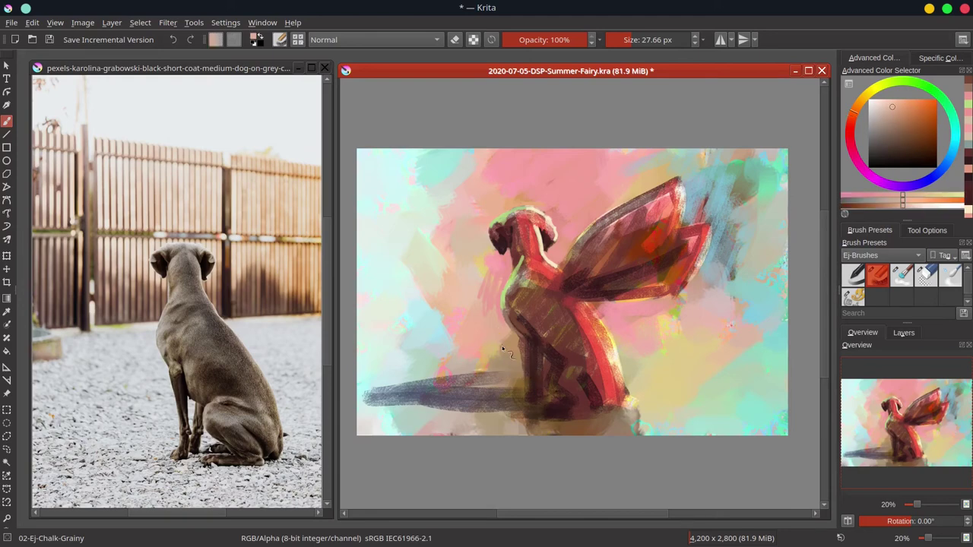
{"action": "left_click_drag", "start_coordinate": [489, 333], "coordinate": [497, 333], "text": "shift"}
{"action": "key", "text": "bracketright"}
{"action": "key", "text": "bracketright"}
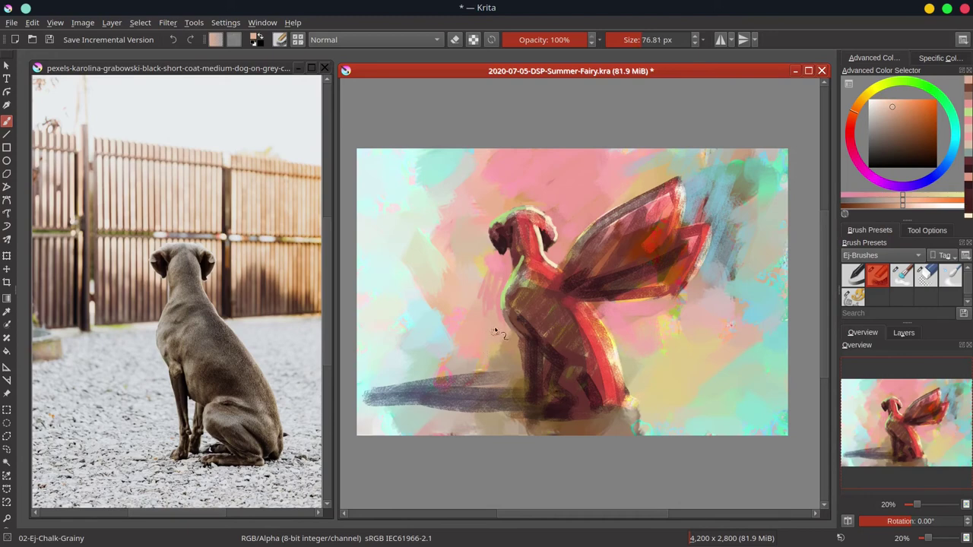
{"action": "mouse_move", "coordinate": [494, 332]}
{"action": "left_mouse_down"}
{"action": "mouse_move", "coordinate": [500, 353]}
{"action": "mouse_move", "coordinate": [511, 345]}
{"action": "mouse_move", "coordinate": [518, 357]}
{"action": "mouse_move", "coordinate": [518, 316]}
{"action": "left_mouse_up"}
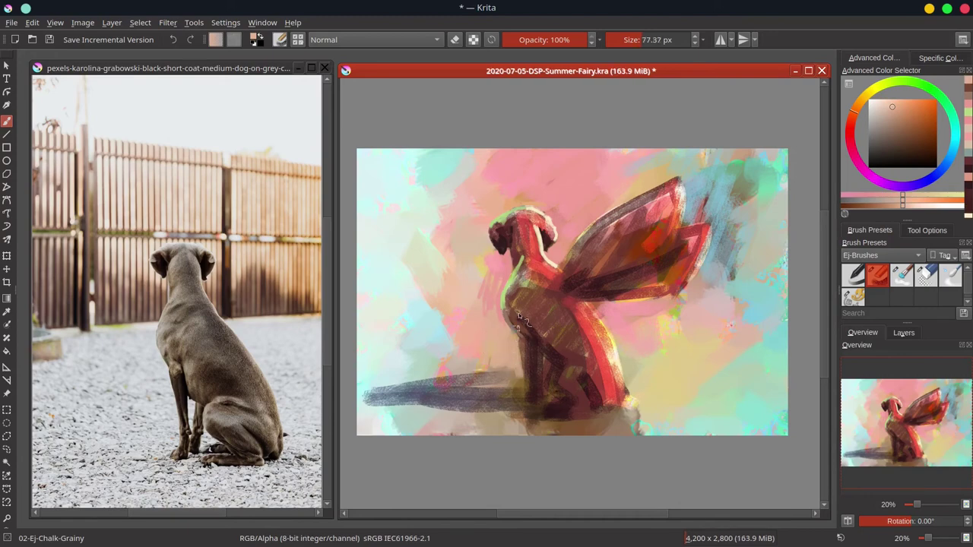
- Brush peach over the upper edge of the ground shadow and, at about 55 px, into the gap between the legs
{"action": "mouse_move", "coordinate": [498, 368]}
{"action": "left_mouse_down"}
{"action": "mouse_move", "coordinate": [420, 376]}
{"action": "mouse_move", "coordinate": [536, 369]}
{"action": "mouse_move", "coordinate": [439, 377]}
{"action": "mouse_move", "coordinate": [508, 379]}
{"action": "mouse_move", "coordinate": [484, 380]}
{"action": "mouse_move", "coordinate": [516, 362]}
{"action": "mouse_move", "coordinate": [522, 383]}
{"action": "mouse_move", "coordinate": [409, 377]}
{"action": "mouse_move", "coordinate": [501, 376]}
{"action": "mouse_move", "coordinate": [420, 368]}
{"action": "left_mouse_up"}
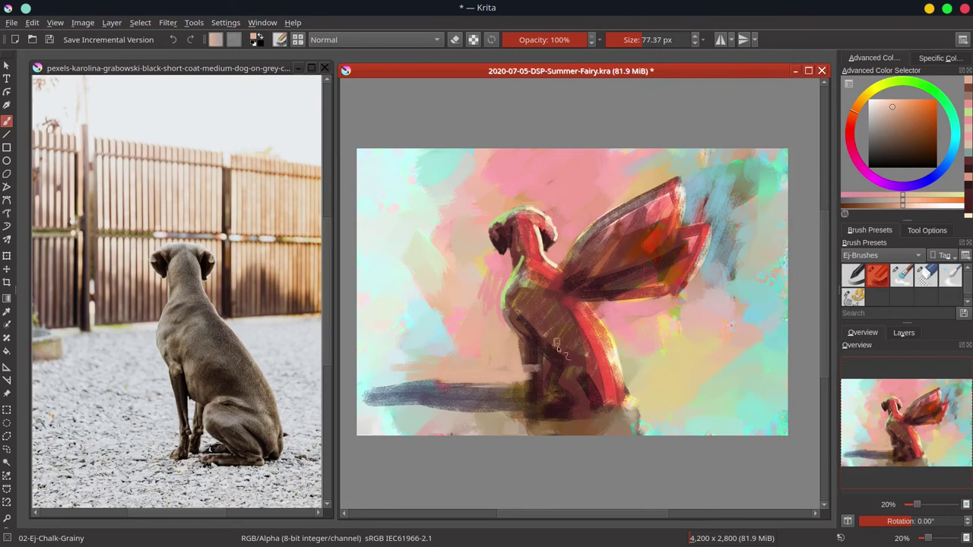
{"action": "key", "text": "bracketleft"}
{"action": "mouse_move", "coordinate": [532, 355]}
{"action": "left_mouse_down", "text": "shift"}
{"action": "mouse_move", "coordinate": [538, 386]}
{"action": "mouse_move", "coordinate": [537, 357]}
{"action": "mouse_move", "coordinate": [547, 353]}
{"action": "mouse_move", "coordinate": [536, 351]}
{"action": "mouse_move", "coordinate": [542, 366]}
{"action": "left_mouse_up", "text": "shift"}
- Rework the thigh and lower hind leg with sampled dark reddish brown strokes at about 49 px
{"action": "left_click", "coordinate": [542, 342], "text": "ctrl"}
{"action": "left_click", "coordinate": [557, 356], "text": "ctrl"}
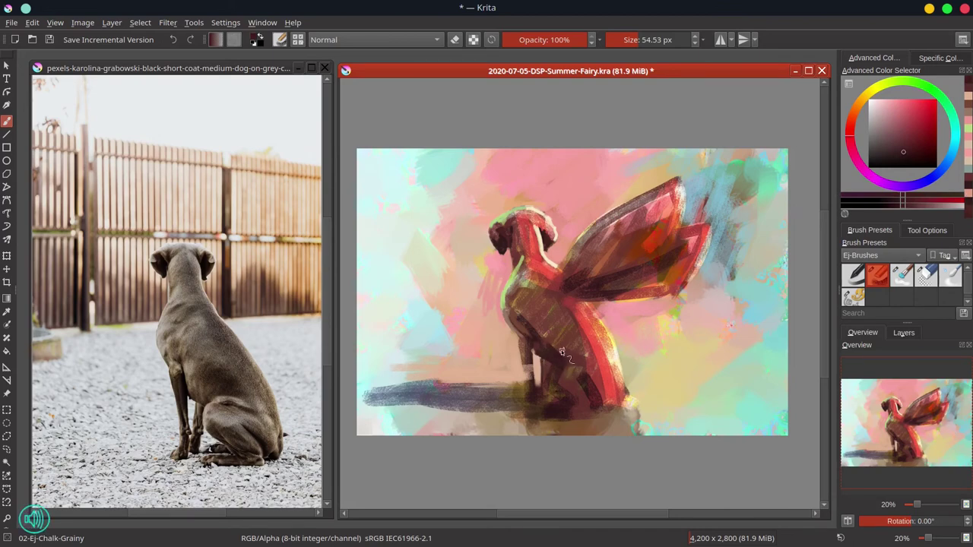
{"action": "left_click", "coordinate": [564, 369], "text": "ctrl"}
{"action": "mouse_move", "coordinate": [557, 368]}
{"action": "left_mouse_down"}
{"action": "mouse_move", "coordinate": [567, 411]}
{"action": "mouse_move", "coordinate": [566, 354]}
{"action": "mouse_move", "coordinate": [578, 399]}
{"action": "mouse_move", "coordinate": [561, 418]}
{"action": "left_mouse_up"}
{"action": "left_click", "coordinate": [565, 410], "text": "ctrl"}
{"action": "left_click", "coordinate": [574, 396], "text": "ctrl"}
{"action": "left_click", "coordinate": [566, 409], "text": "ctrl"}
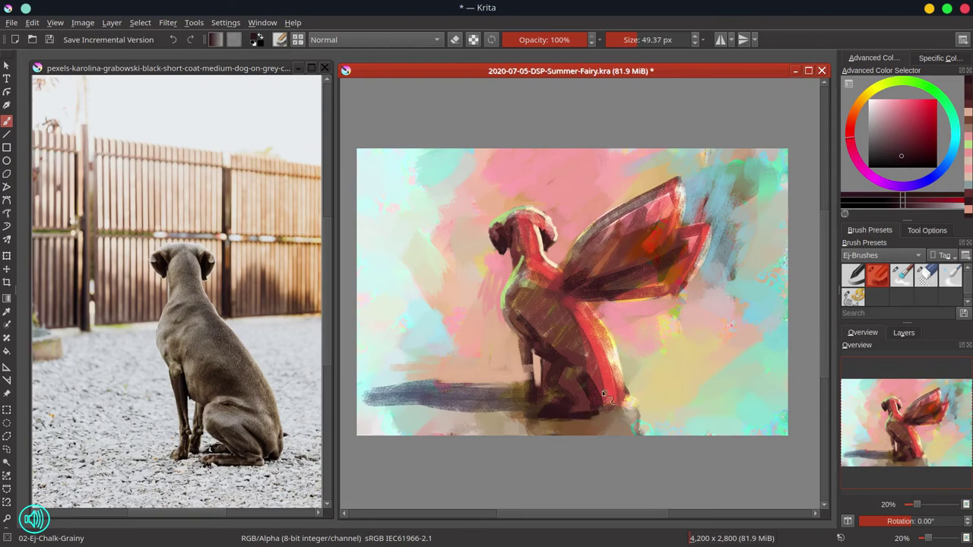
- Darken the base of the hind foot and paint a dark brown line between the thigh and the red back
{"action": "left_click_drag", "start_coordinate": [602, 408], "coordinate": [608, 416]}
{"action": "left_click", "coordinate": [570, 375], "text": "ctrl"}
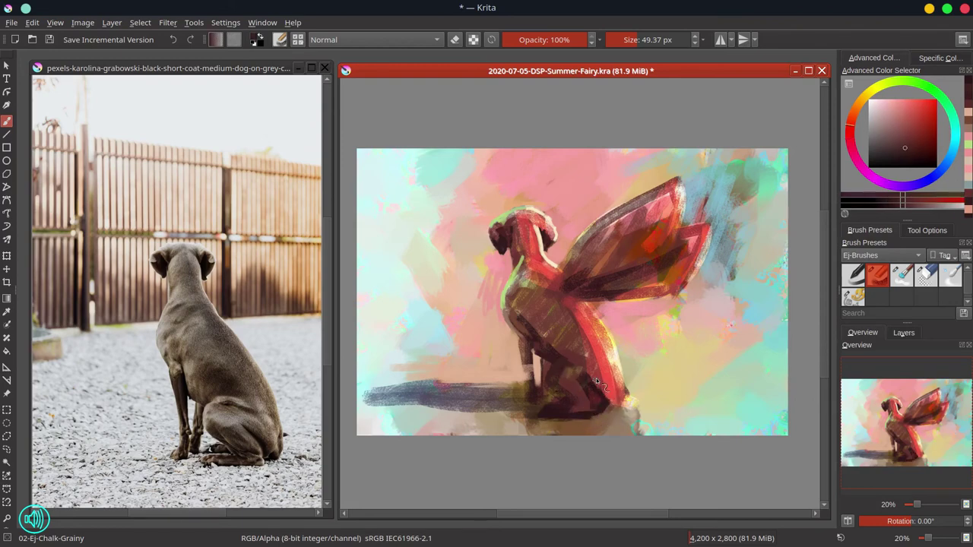
{"action": "left_click_drag", "start_coordinate": [596, 381], "coordinate": [611, 406]}
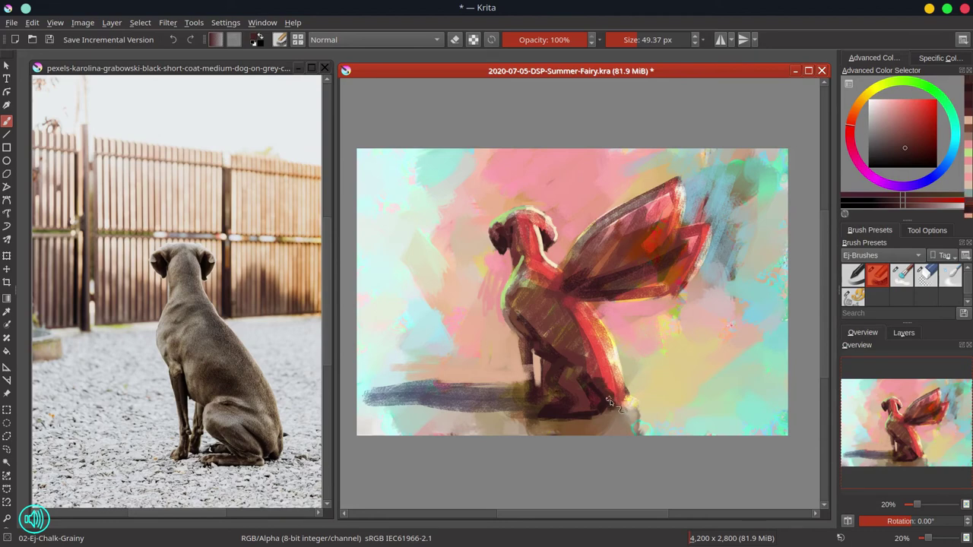
- Refine the background edge behind the lower back with sampled tan and pink strokes at about 43 px
{"action": "left_click_drag", "start_coordinate": [613, 349], "coordinate": [617, 327], "text": "ctrl"}
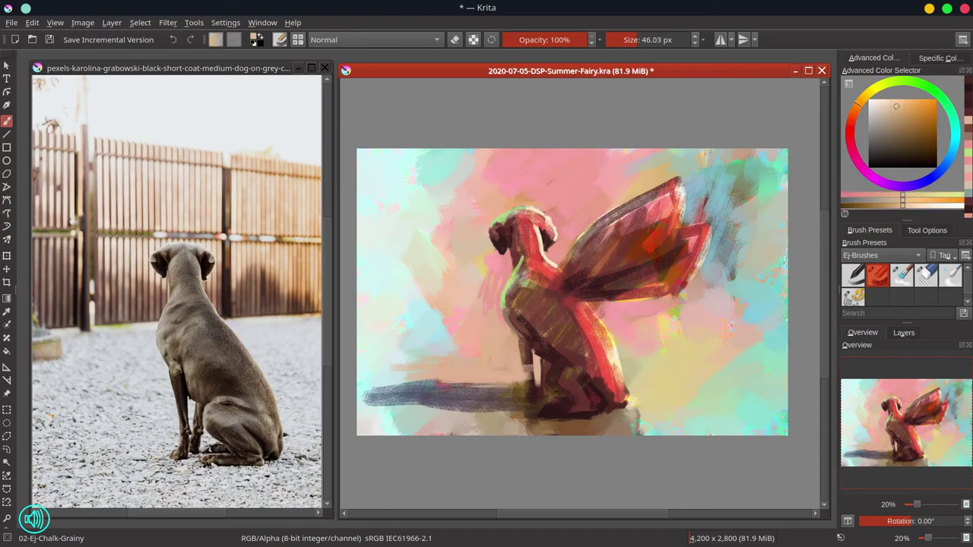
{"action": "left_click", "coordinate": [608, 305], "text": "ctrl"}
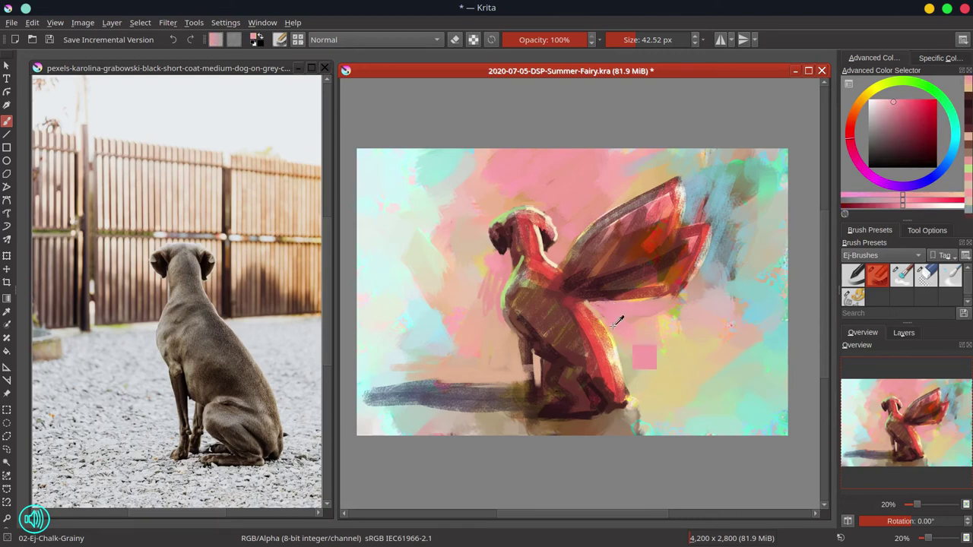
{"action": "left_click", "coordinate": [587, 294], "text": "ctrl"}
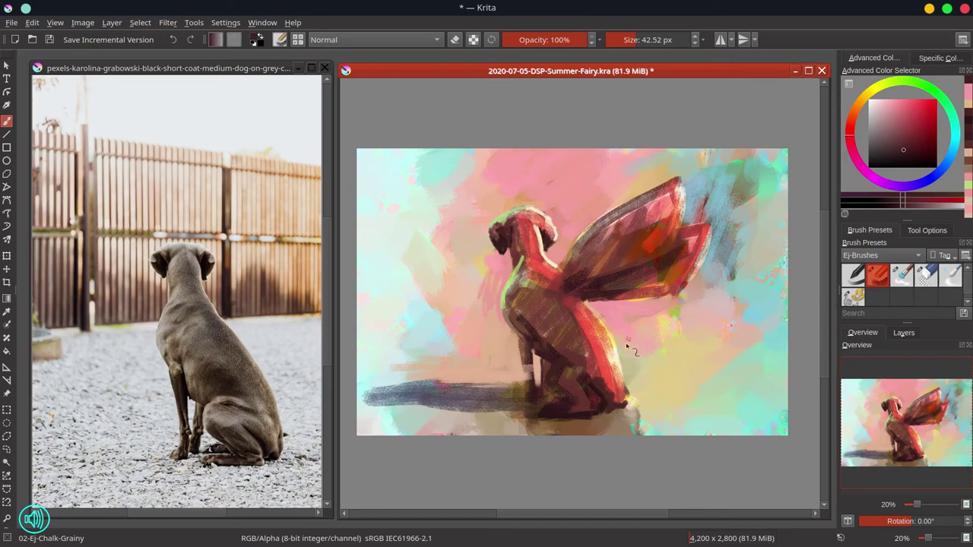
- Touch up the base of the rump with sampled cream light and dark reddish brown strokes
{"action": "left_click", "coordinate": [626, 391], "text": "ctrl"}
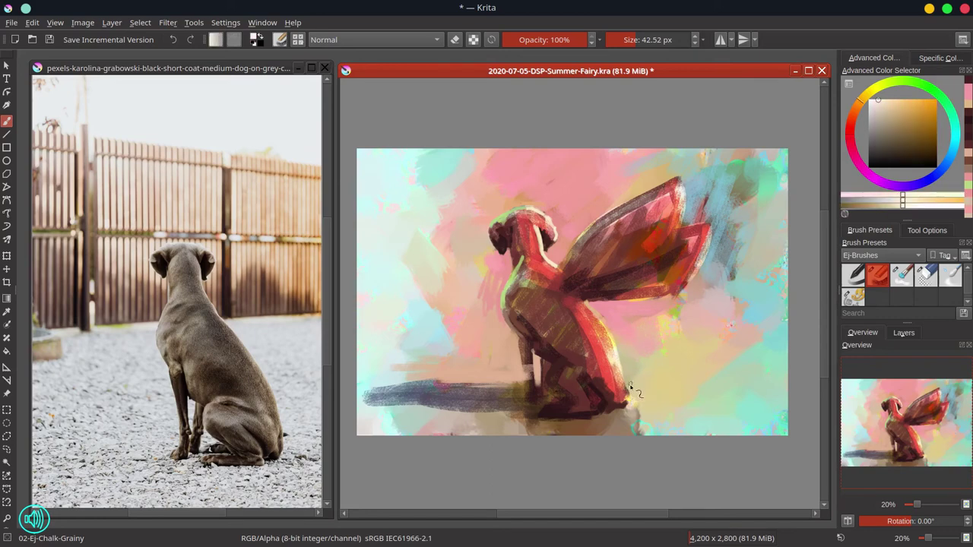
{"action": "left_click", "coordinate": [627, 387], "text": "ctrl"}
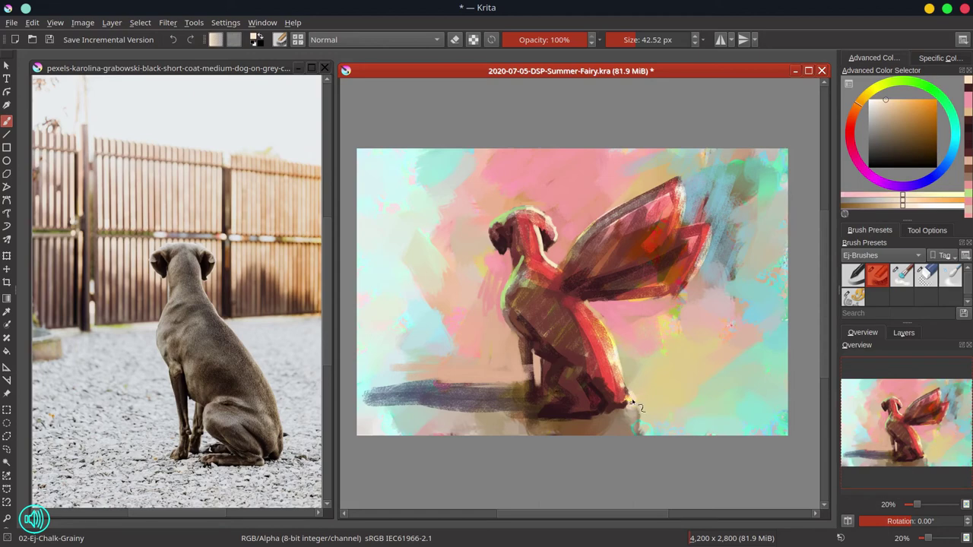
{"action": "left_click", "coordinate": [633, 403], "text": "ctrl"}
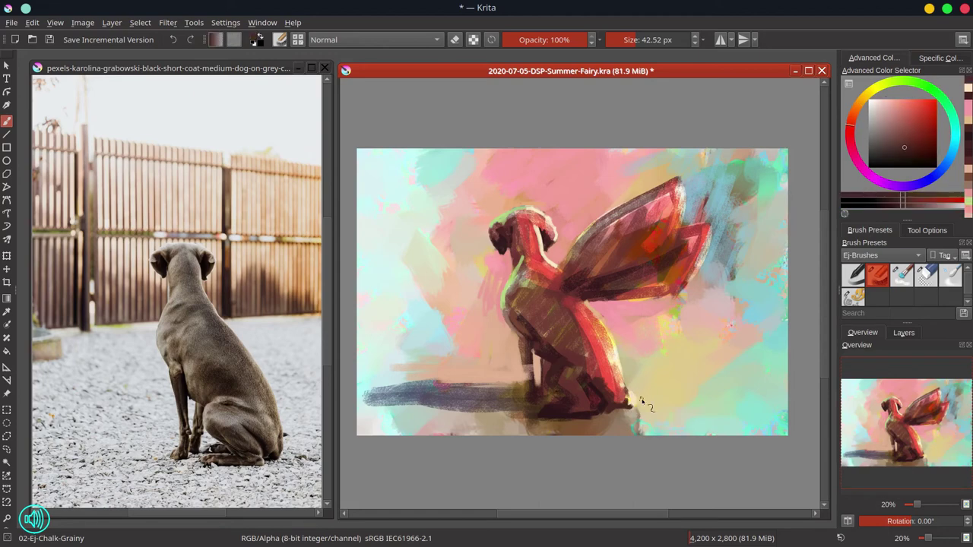
{"action": "left_click", "coordinate": [642, 403], "text": "ctrl"}
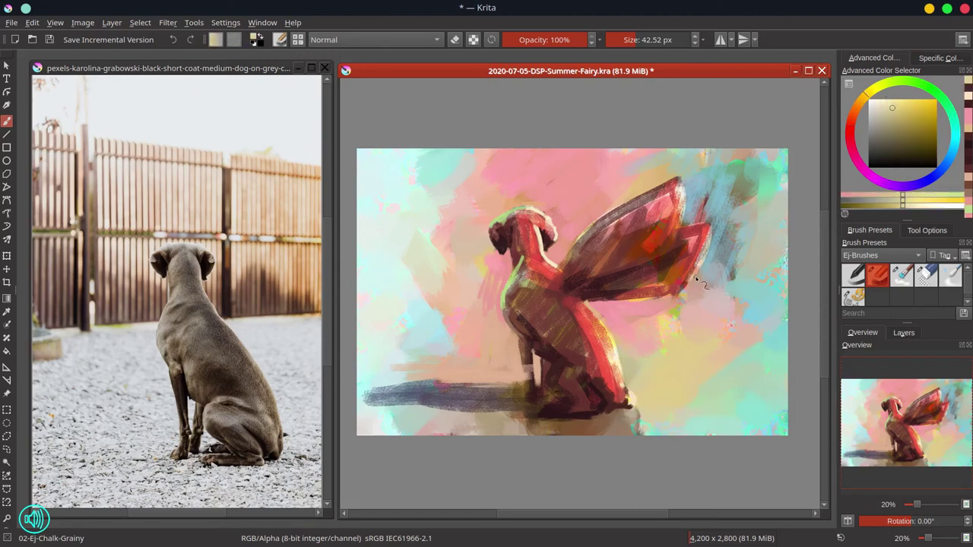
- Rework the brown ground shadow under the body and its outer edge with sampled brown and pale yellow
{"action": "left_click", "coordinate": [654, 434], "text": "ctrl"}
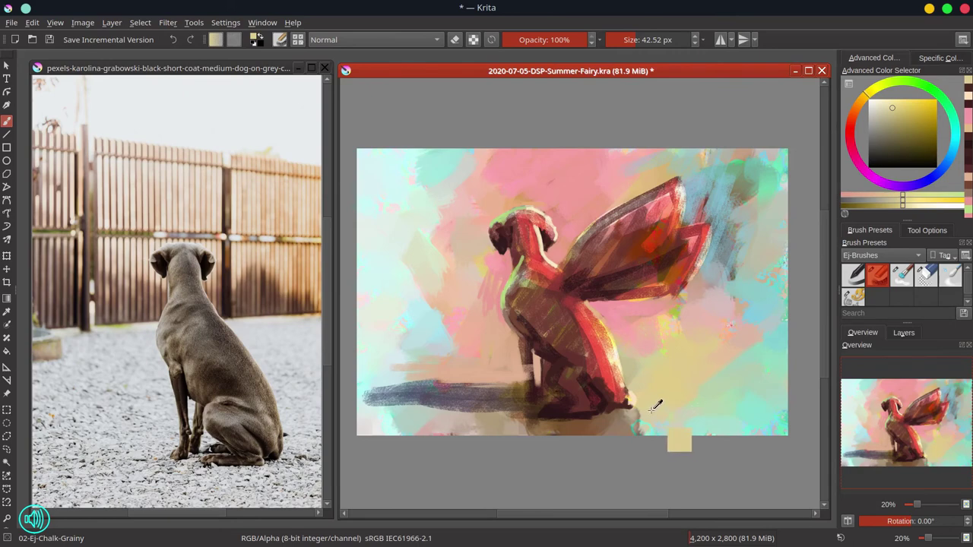
{"action": "left_click", "coordinate": [575, 429], "text": "ctrl"}
{"action": "left_click", "coordinate": [660, 426], "text": "ctrl"}
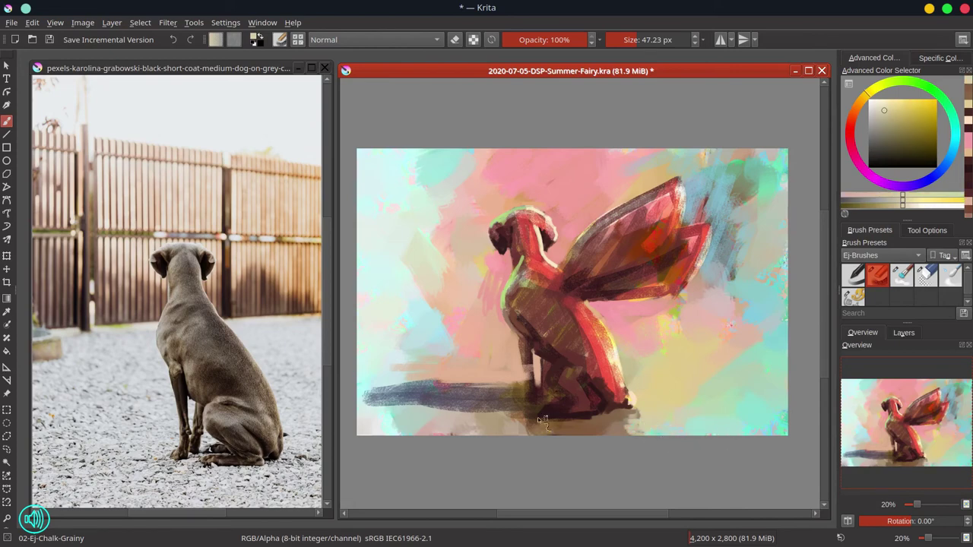
- Extend the cast shadow to the canvas edge in sampled greyish purple and trim its edges with peach and pale grey-green at about 50 px
{"action": "left_click", "coordinate": [449, 372], "text": "ctrl"}
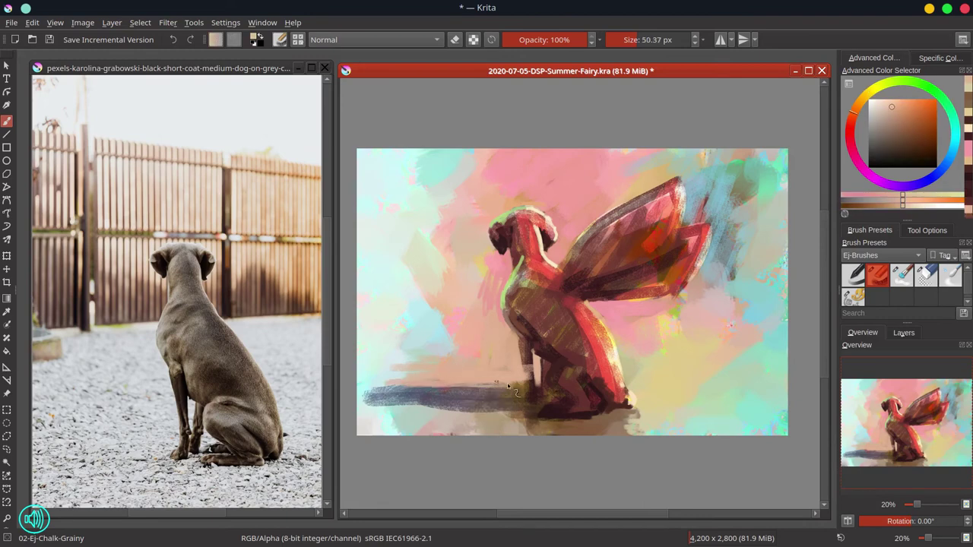
{"action": "left_click", "coordinate": [431, 392], "text": "ctrl"}
{"action": "mouse_move", "coordinate": [403, 393]}
{"action": "left_mouse_down"}
{"action": "mouse_move", "coordinate": [358, 389]}
{"action": "mouse_move", "coordinate": [359, 400]}
{"action": "mouse_move", "coordinate": [395, 395]}
{"action": "left_mouse_up"}
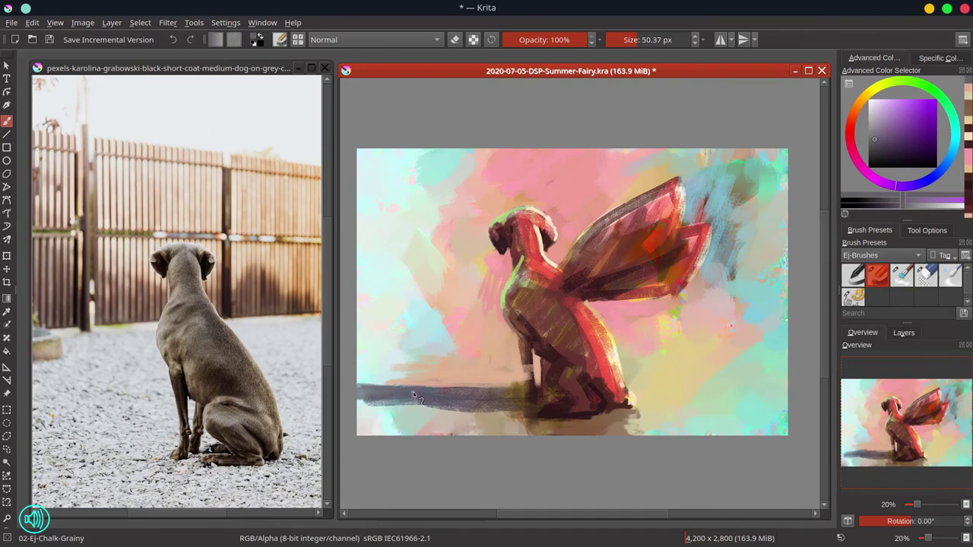
{"action": "left_click", "coordinate": [417, 411], "text": "ctrl"}
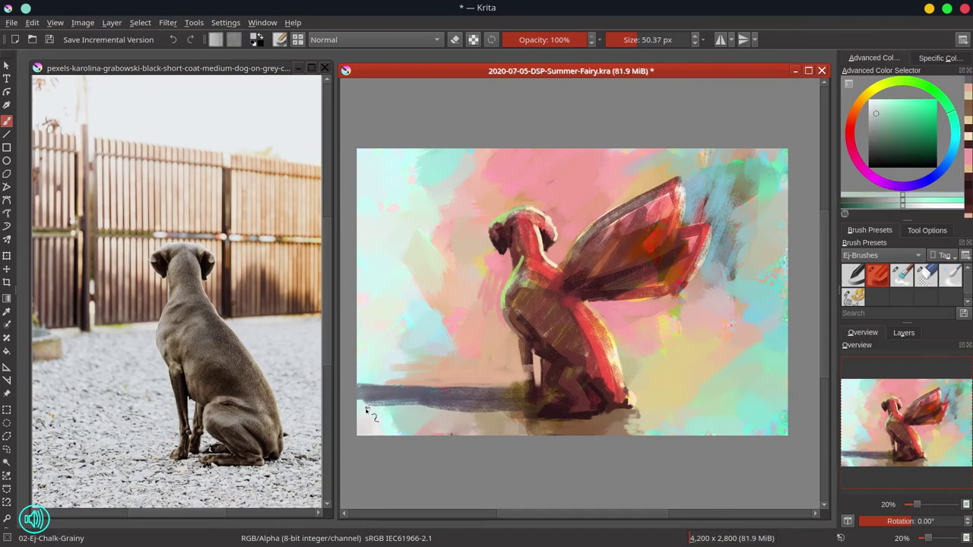
{"action": "mouse_move", "coordinate": [359, 405]}
{"action": "left_mouse_down"}
{"action": "mouse_move", "coordinate": [418, 402]}
{"action": "mouse_move", "coordinate": [357, 402]}
{"action": "mouse_move", "coordinate": [464, 418]}
{"action": "left_mouse_up"}
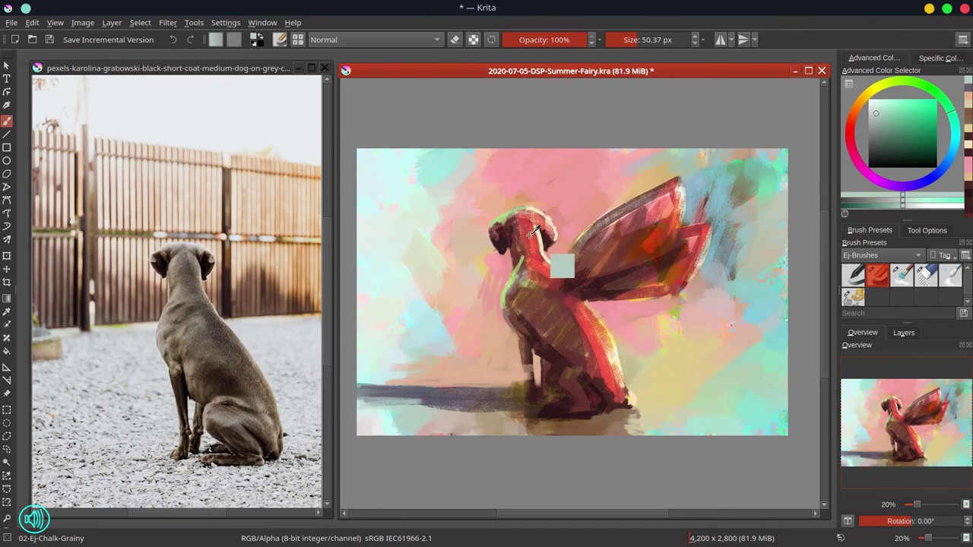
- Reshape the front legs with sampled dark reddish brown and medium brown strokes at about 30 px
{"action": "left_click", "coordinate": [522, 270], "text": "ctrl"}
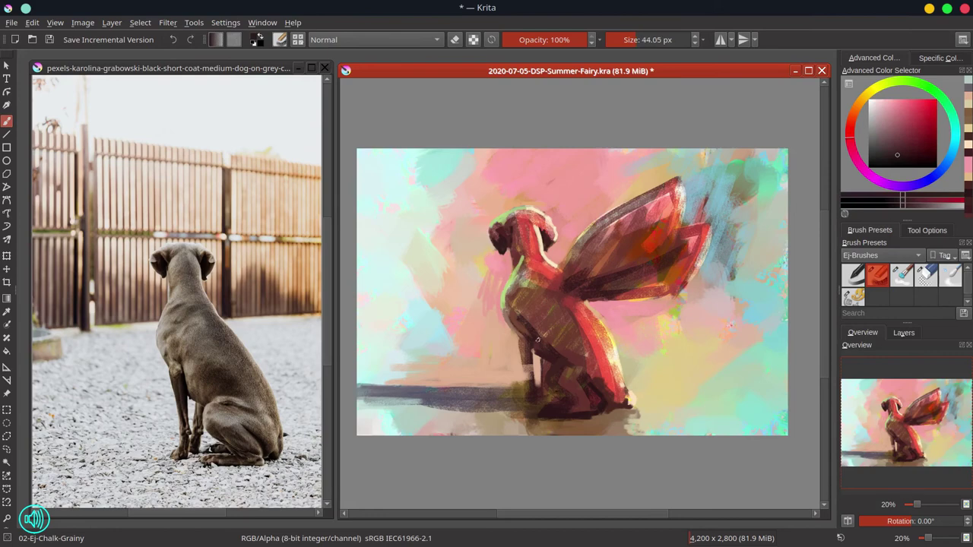
{"action": "key", "text": "bracketleft"}
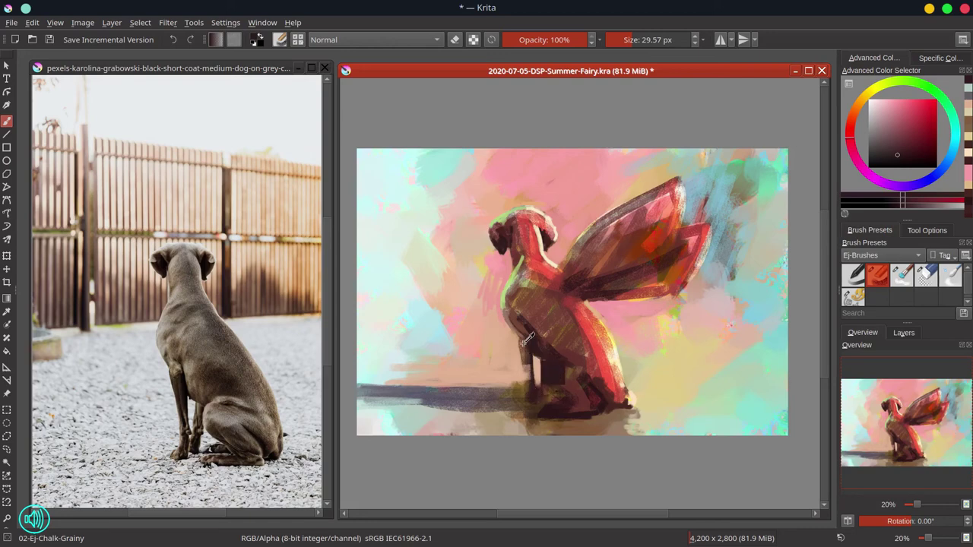
{"action": "left_click", "coordinate": [524, 368], "text": "ctrl"}
{"action": "left_click_drag", "start_coordinate": [523, 365], "coordinate": [534, 401]}
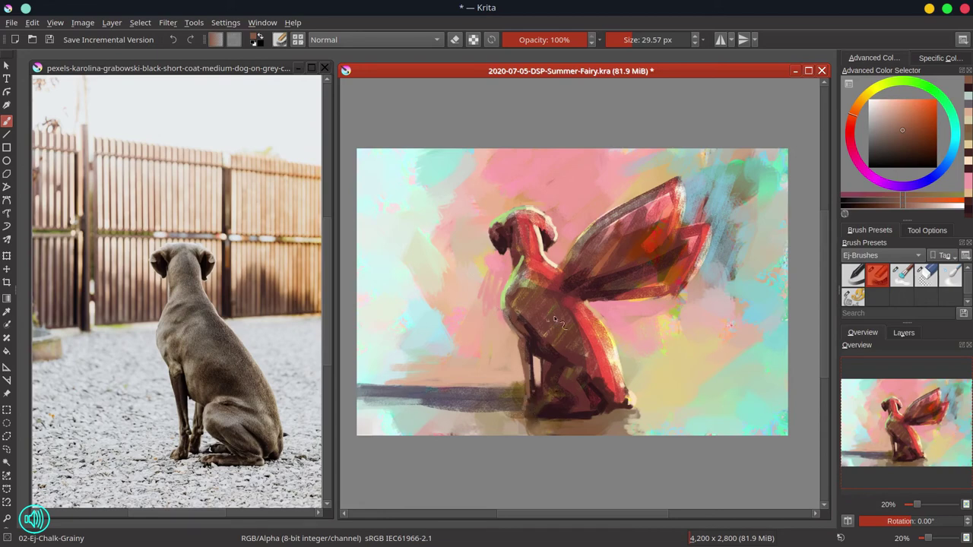
- Paint a greyish brown highlight around the top of the thigh at about 46 px and shape below it with sampled dark brown
{"action": "left_click", "coordinate": [518, 285], "text": "ctrl"}
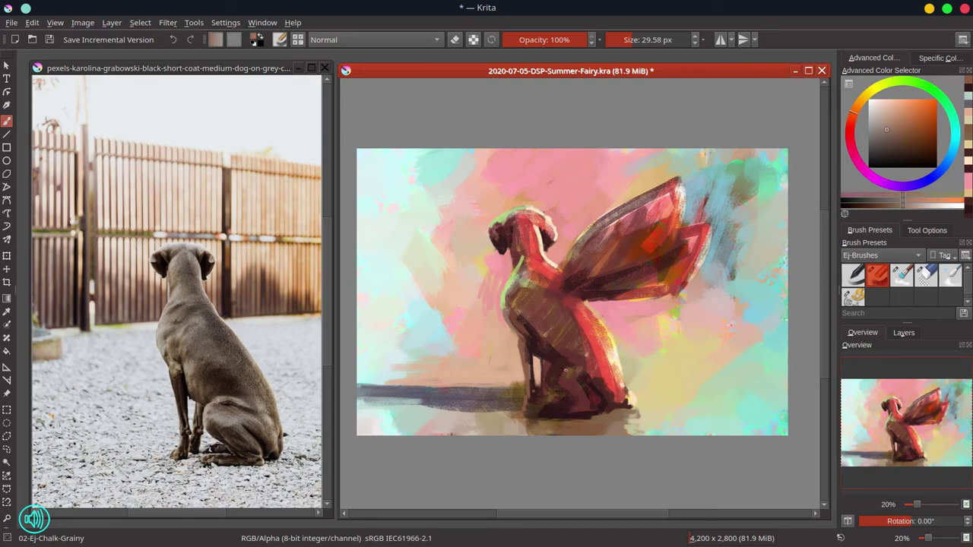
{"action": "mouse_move", "coordinate": [553, 371]}
{"action": "left_mouse_down"}
{"action": "mouse_move", "coordinate": [580, 373]}
{"action": "mouse_move", "coordinate": [557, 368]}
{"action": "mouse_move", "coordinate": [547, 380]}
{"action": "mouse_move", "coordinate": [573, 374]}
{"action": "mouse_move", "coordinate": [549, 384]}
{"action": "left_mouse_up"}
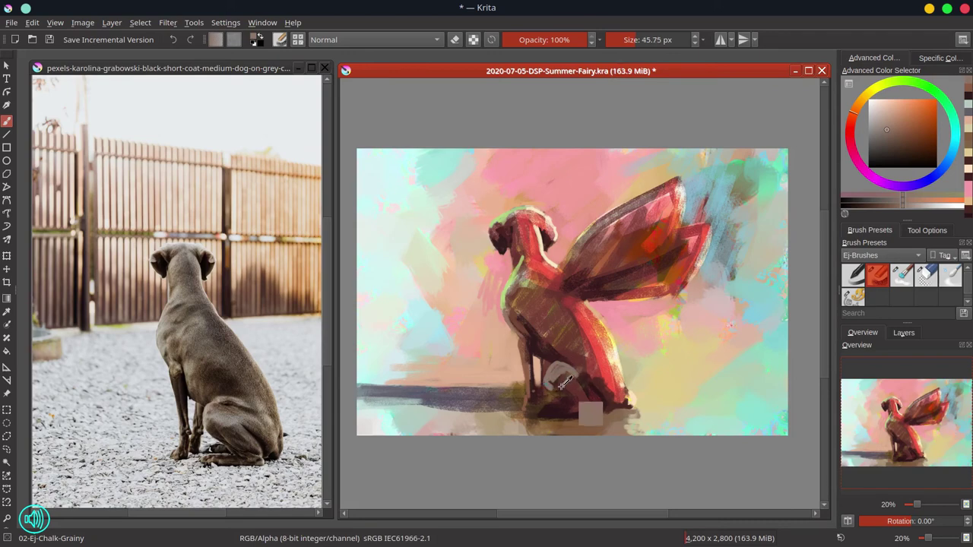
{"action": "left_click", "coordinate": [562, 386], "text": "ctrl"}
{"action": "left_click_drag", "start_coordinate": [555, 385], "coordinate": [574, 404]}
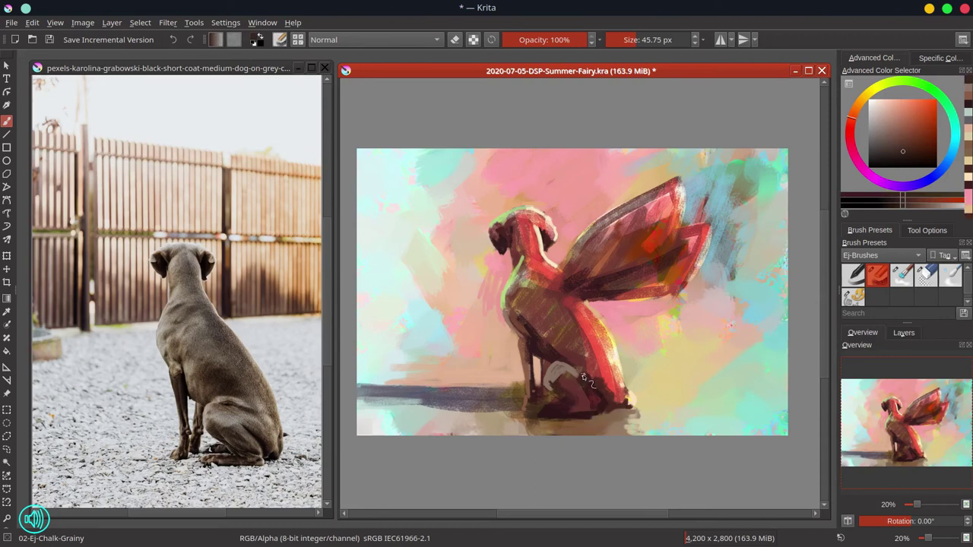
- Model the thigh and hind leg by extending the greyish brown contour and layering sampled dark red and maroon strokes
{"action": "left_click", "coordinate": [592, 387], "text": "ctrl"}
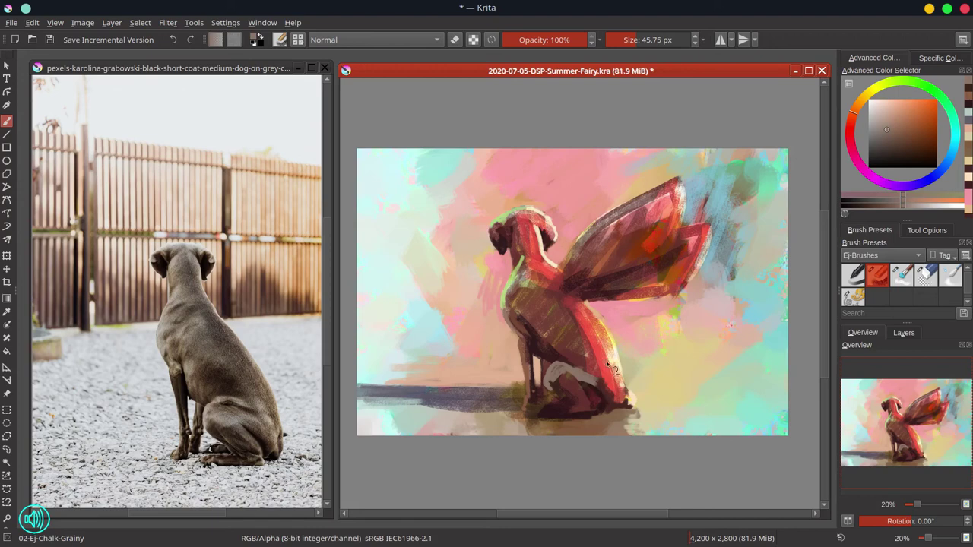
{"action": "left_click", "coordinate": [584, 383], "text": "ctrl"}
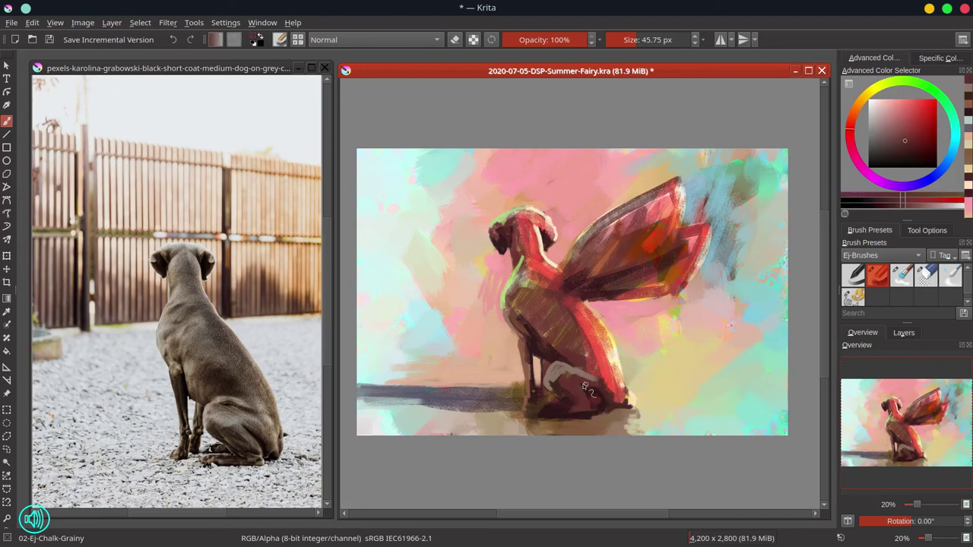
{"action": "left_click", "coordinate": [598, 397], "text": "ctrl"}
{"action": "left_click", "coordinate": [595, 397], "text": "ctrl"}
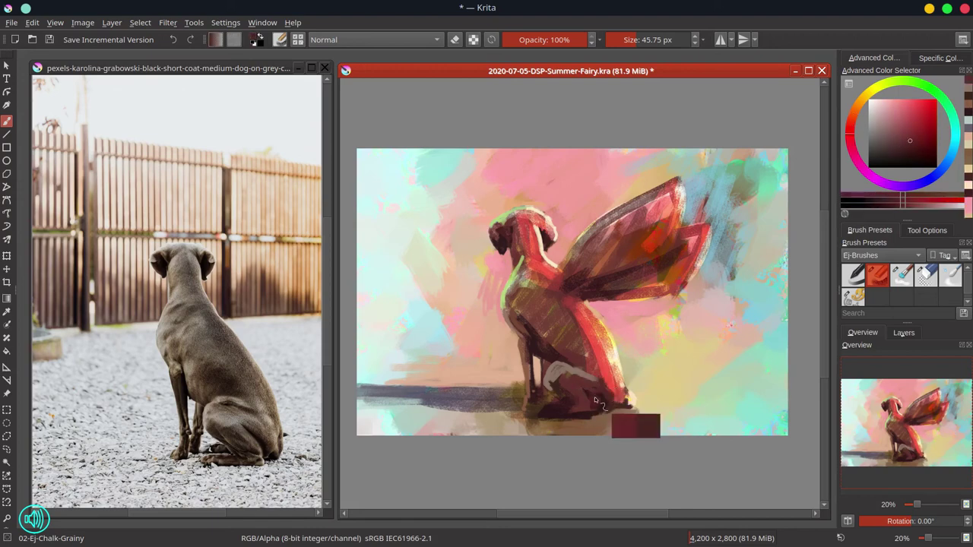
{"action": "left_click", "coordinate": [605, 403], "text": "ctrl"}
{"action": "left_click_drag", "start_coordinate": [588, 390], "coordinate": [608, 400]}
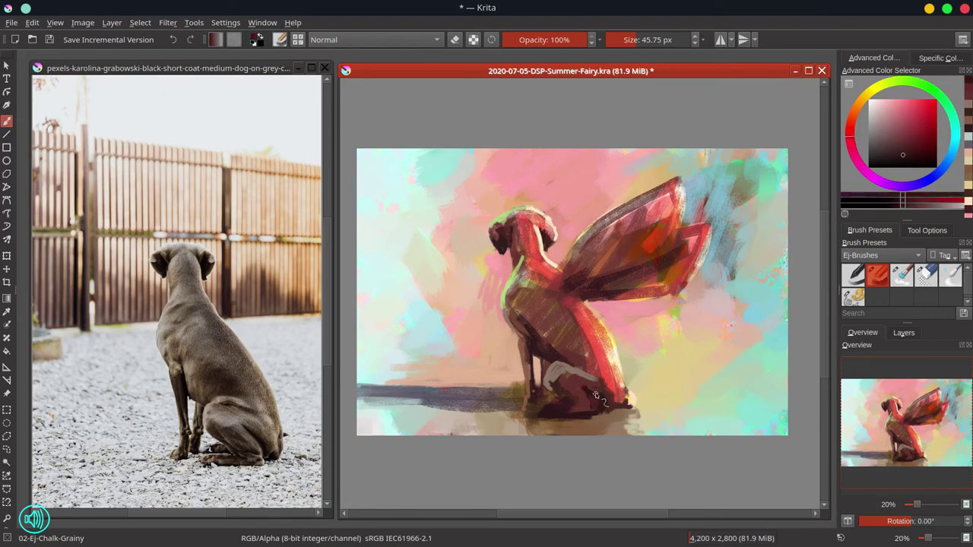
- Refine the gap between the front legs and the knee with sampled peach and dark brown strokes at about 41 px
{"action": "left_click", "coordinate": [545, 403], "text": "ctrl"}
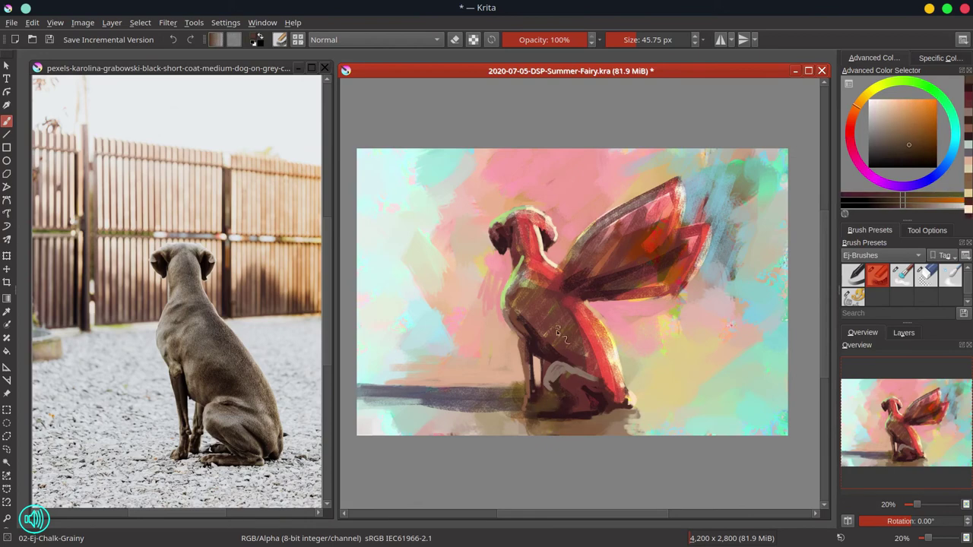
{"action": "left_click", "coordinate": [541, 368], "text": "ctrl"}
{"action": "key", "text": "ctrl"}
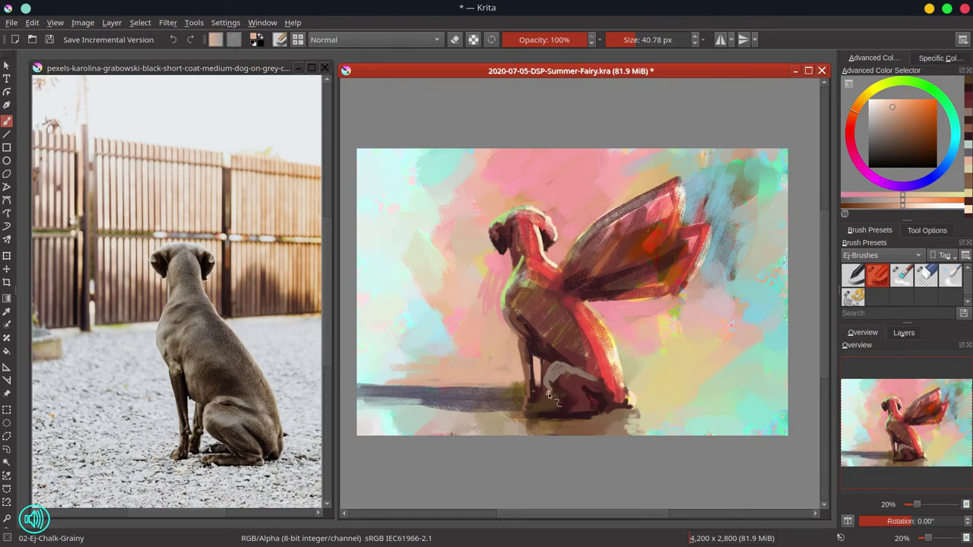
{"action": "left_click", "coordinate": [547, 394], "text": "ctrl"}
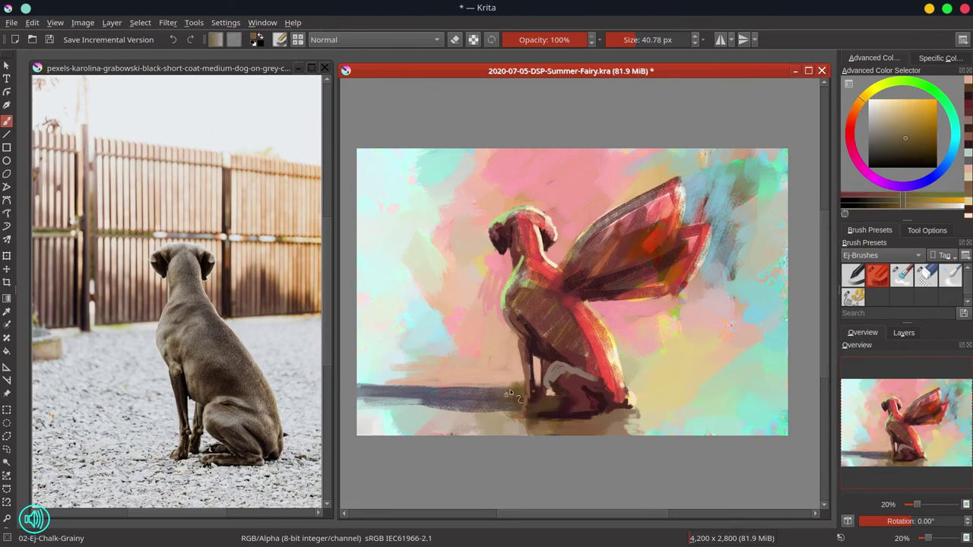
{"action": "left_click", "coordinate": [554, 380], "text": "ctrl"}
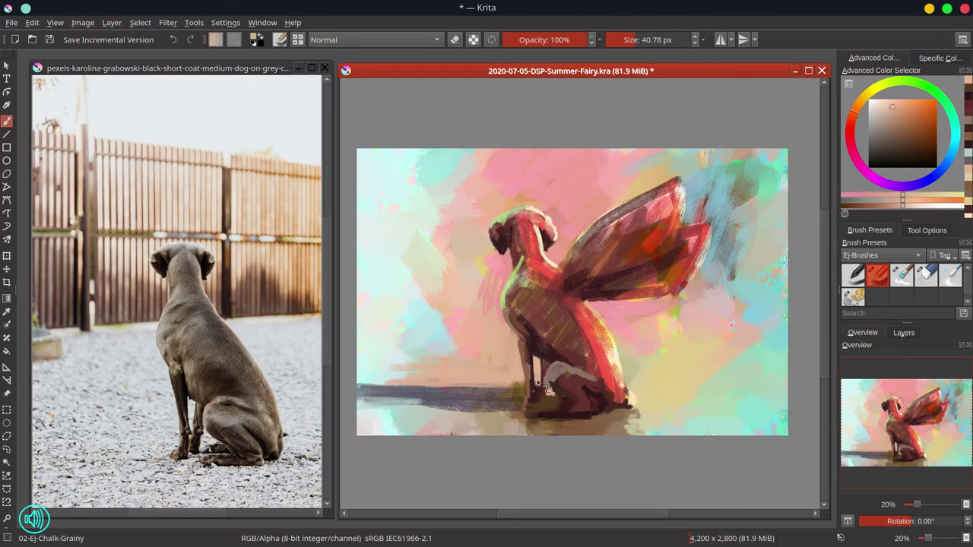
{"action": "left_click_drag", "start_coordinate": [538, 382], "coordinate": [540, 386]}
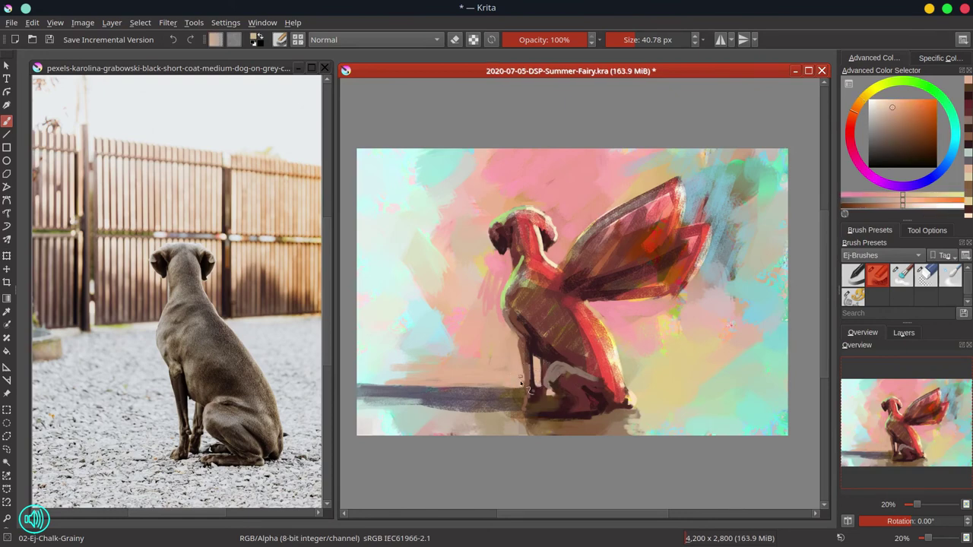
{"action": "left_click", "coordinate": [555, 392], "text": "ctrl"}
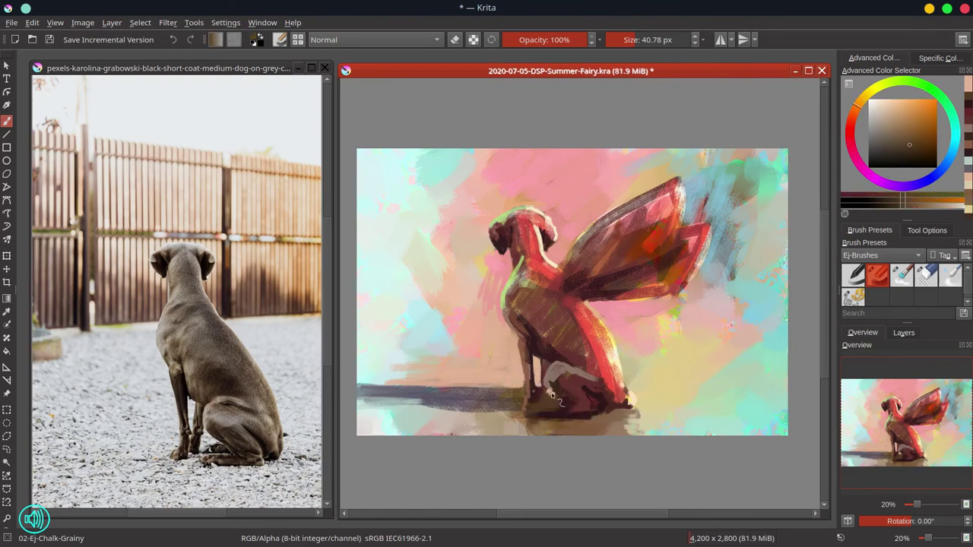
{"action": "left_click", "coordinate": [555, 391], "text": "ctrl"}
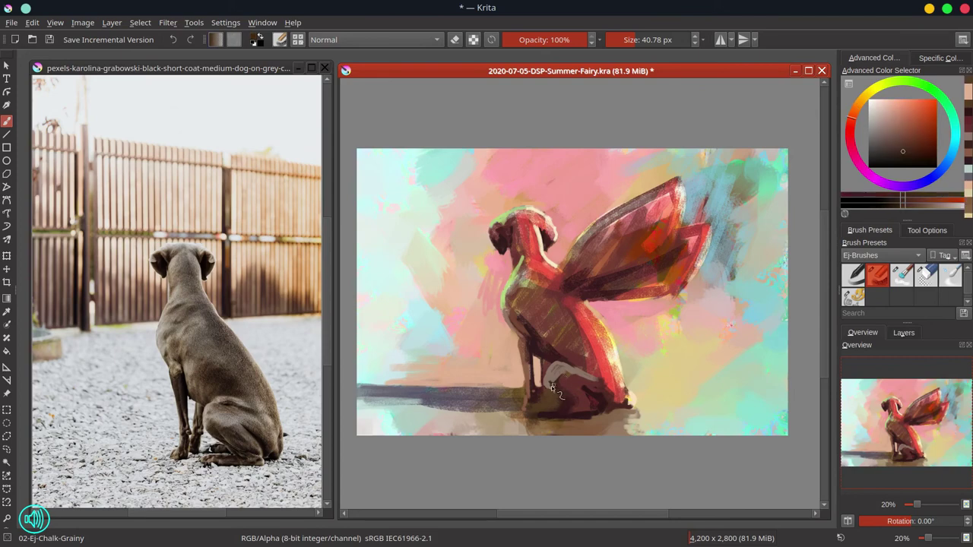
- Refine the knee edge and the gap behind the front legs with sampled dark maroon and ochre brown strokes at about 41 px
{"action": "left_click_drag", "start_coordinate": [553, 387], "coordinate": [548, 399]}
{"action": "left_click", "coordinate": [549, 383], "text": "ctrl"}
{"action": "left_click", "coordinate": [546, 382], "text": "ctrl"}
{"action": "left_click", "coordinate": [546, 401], "text": "ctrl"}
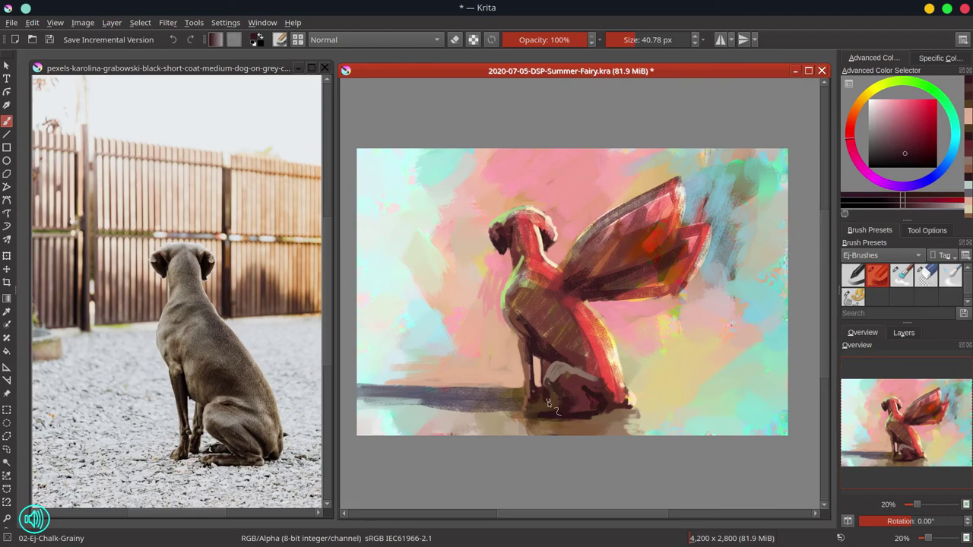
{"action": "left_click", "coordinate": [541, 393], "text": "ctrl"}
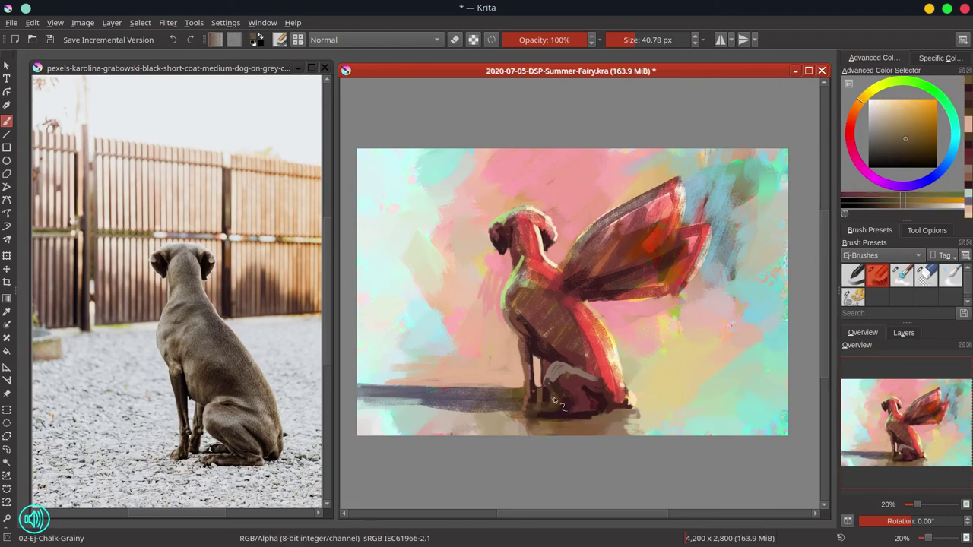
{"action": "left_click", "coordinate": [552, 402], "text": "ctrl"}
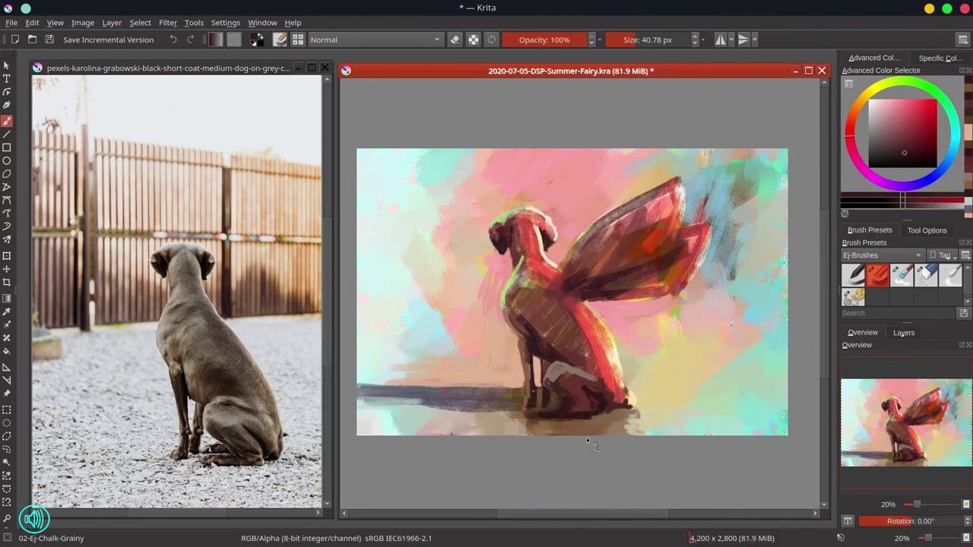
{"action": "left_click", "coordinate": [569, 400], "text": "ctrl"}
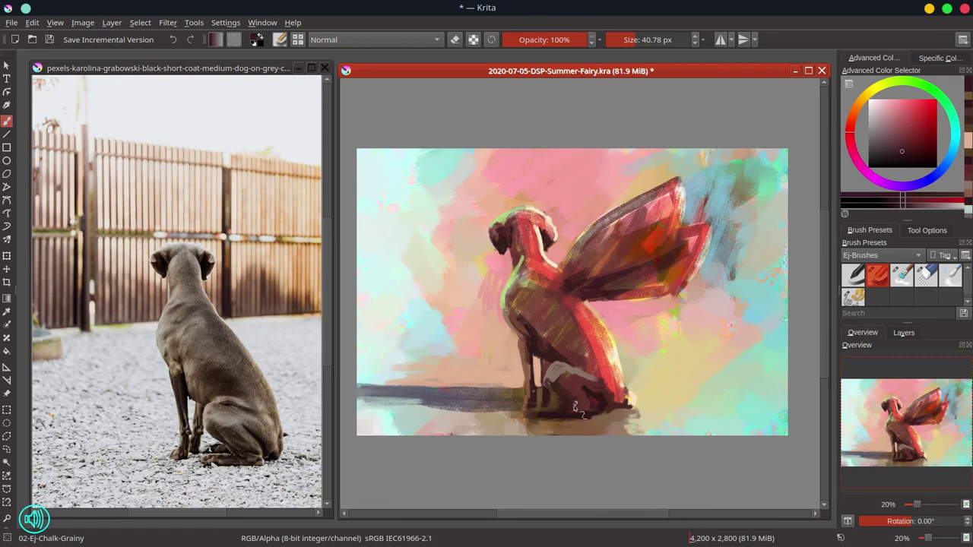
{"action": "left_click", "coordinate": [557, 403], "text": "ctrl"}
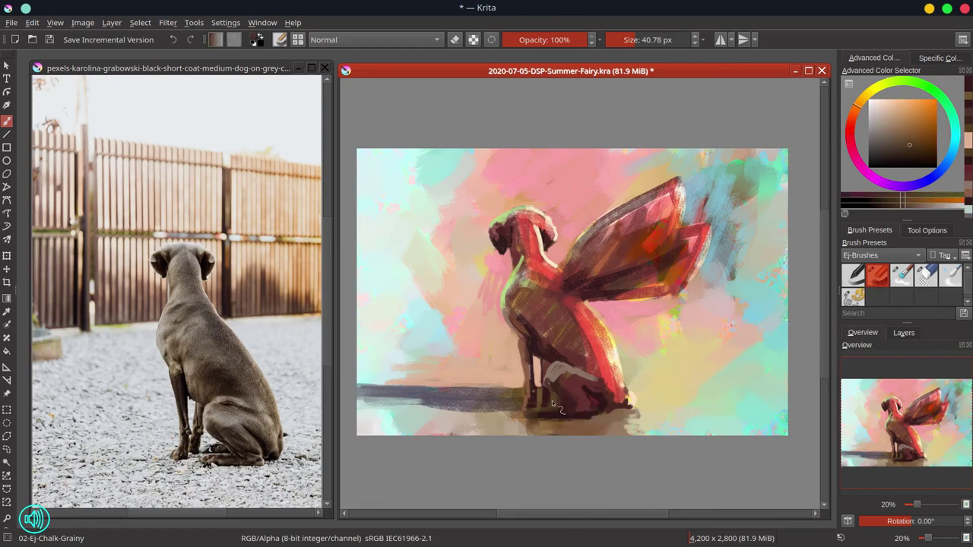
- Extend the ground shadow beneath and in front of the paws with sampled brown and dark brown strokes
{"action": "left_click_drag", "start_coordinate": [552, 411], "coordinate": [547, 412]}
{"action": "left_click", "coordinate": [536, 423], "text": "ctrl"}
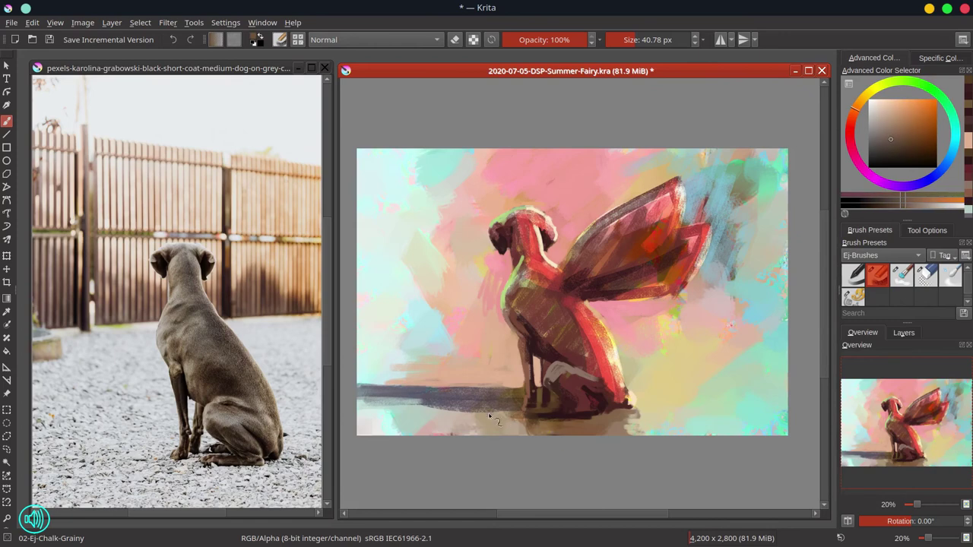
{"action": "left_click", "coordinate": [568, 409], "text": "ctrl"}
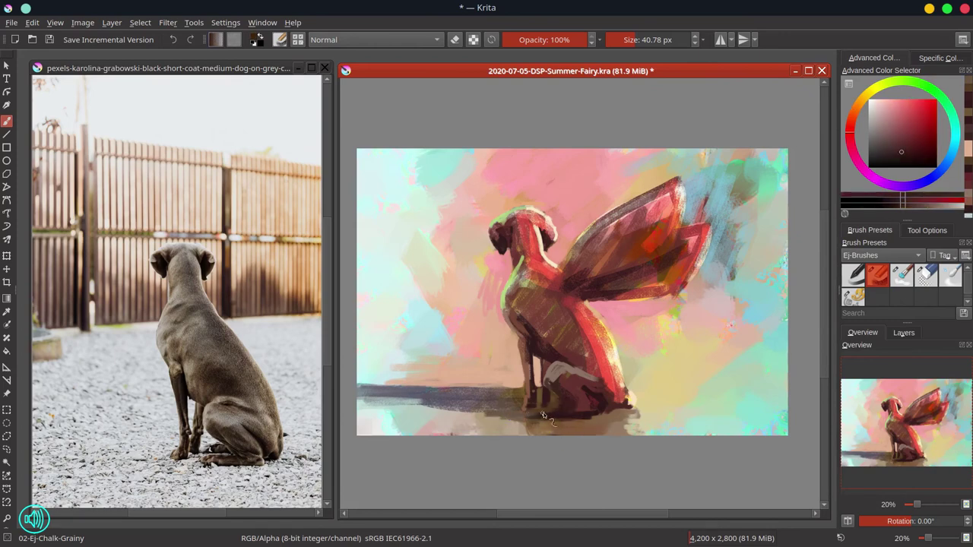
{"action": "left_click", "coordinate": [587, 408], "text": "ctrl"}
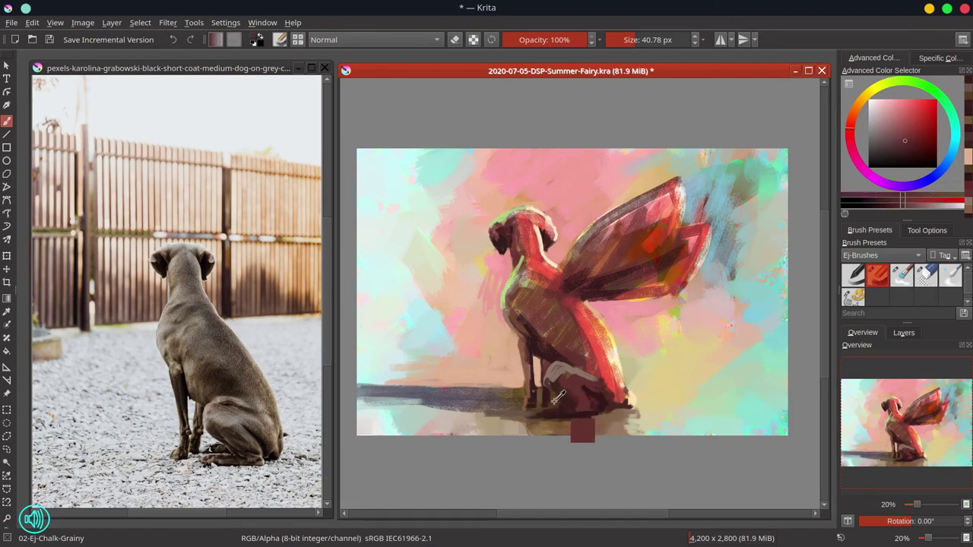
- Shape the lower hind leg with sampled maroon tones and add a greyish brown highlight along the hind foot
{"action": "left_click", "coordinate": [564, 406], "text": "ctrl"}
{"action": "left_click", "coordinate": [570, 411], "text": "ctrl"}
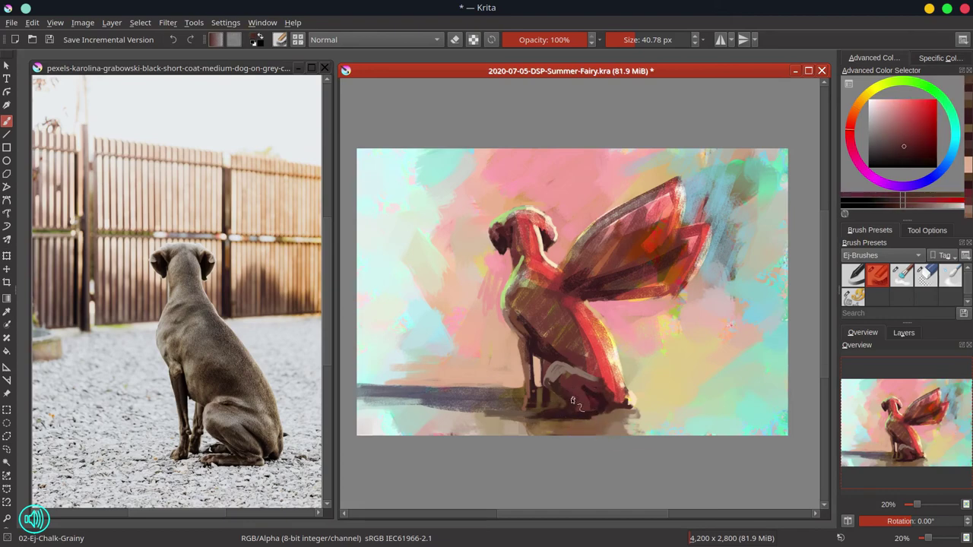
{"action": "left_click", "coordinate": [599, 398], "text": "ctrl"}
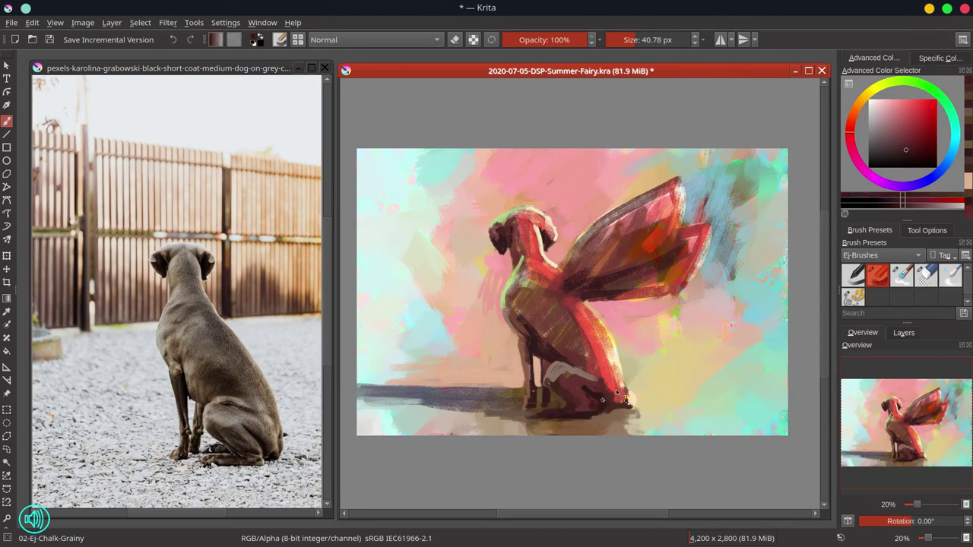
{"action": "left_click", "coordinate": [599, 413], "text": "ctrl"}
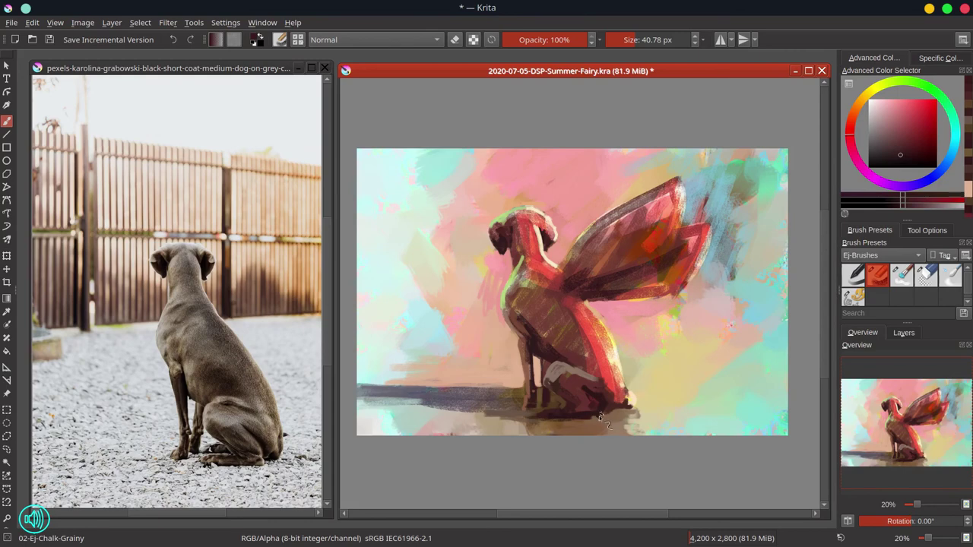
{"action": "left_click", "coordinate": [557, 414], "text": "ctrl"}
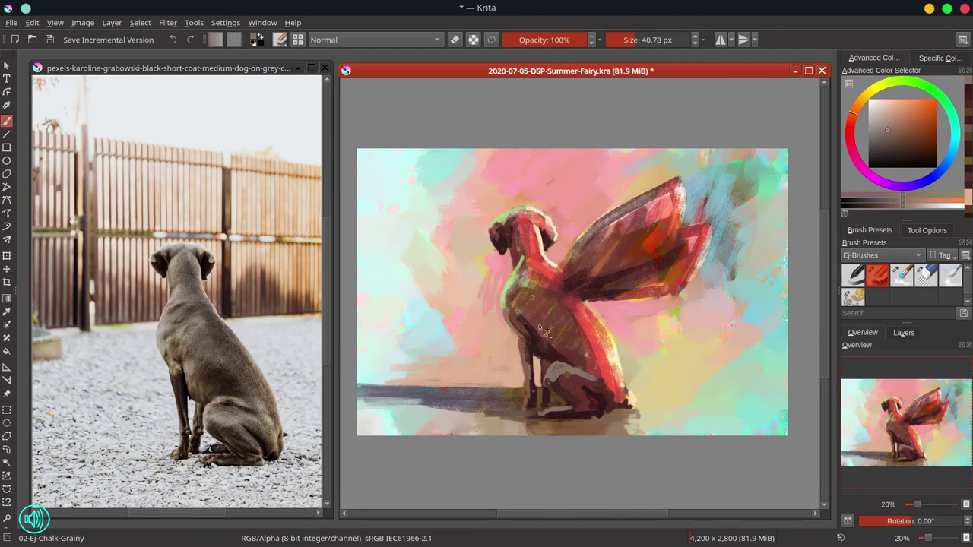
- Rework the thigh's greyish brown contour at about 43 px and paint sampled bright red along its back edge down to the tail
{"action": "left_click", "coordinate": [570, 378], "text": "ctrl"}
{"action": "left_click_drag", "start_coordinate": [562, 374], "coordinate": [570, 374], "text": "shift"}
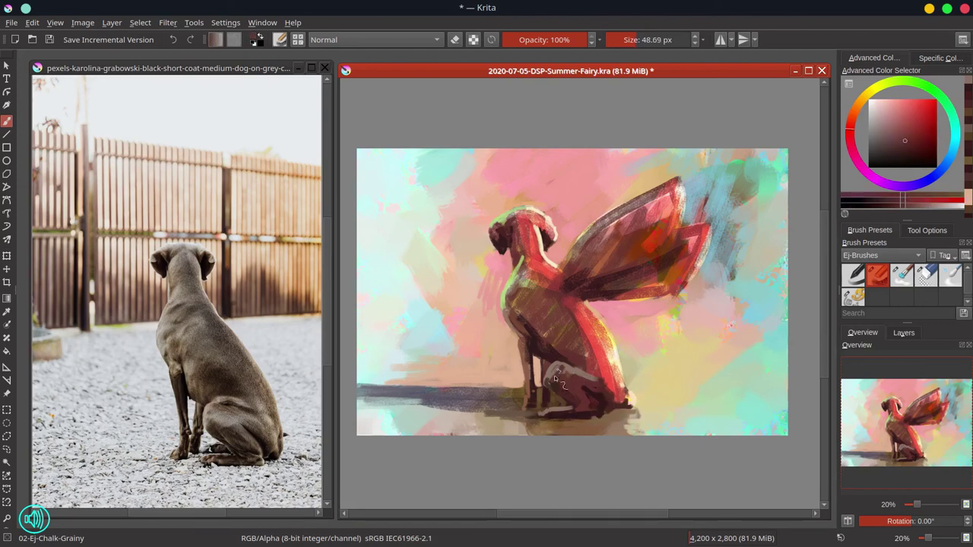
{"action": "left_click", "coordinate": [562, 338], "text": "ctrl"}
{"action": "key", "text": "bracketleft"}
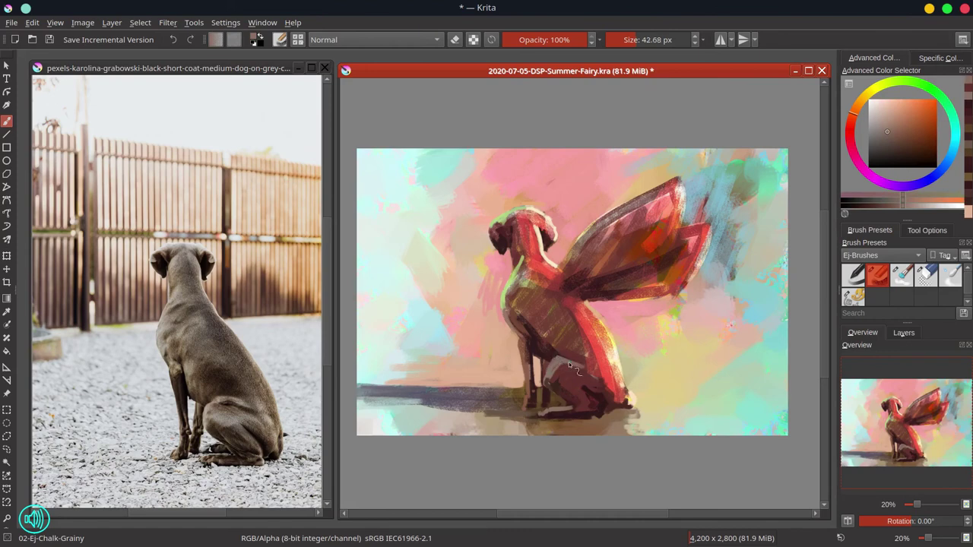
{"action": "left_click", "coordinate": [606, 378], "text": "ctrl"}
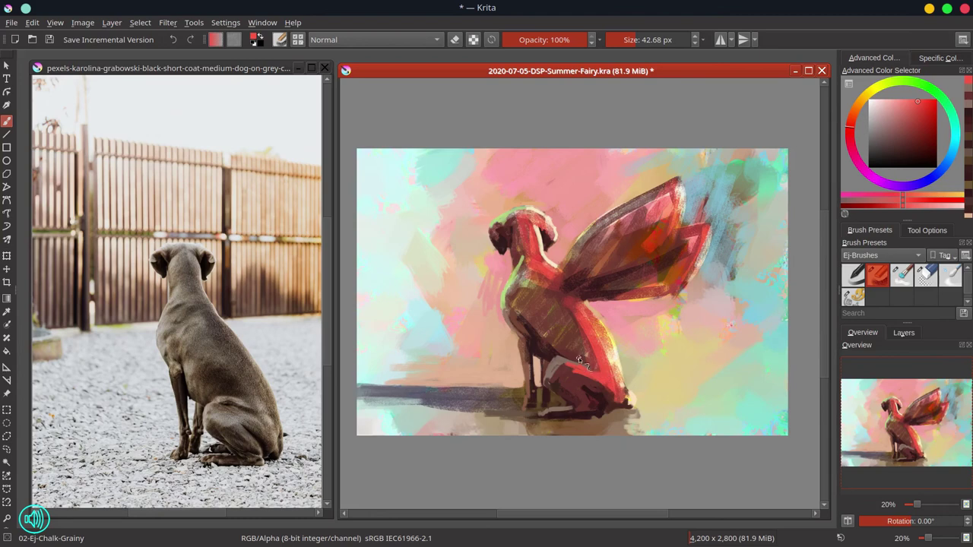
{"action": "left_click_drag", "start_coordinate": [579, 360], "coordinate": [634, 407]}
- Mirror the canvas view and paint sampled bright yellow rim light along the wing tips and lower wing edge at about 35 px
{"action": "left_click", "coordinate": [848, 521]}
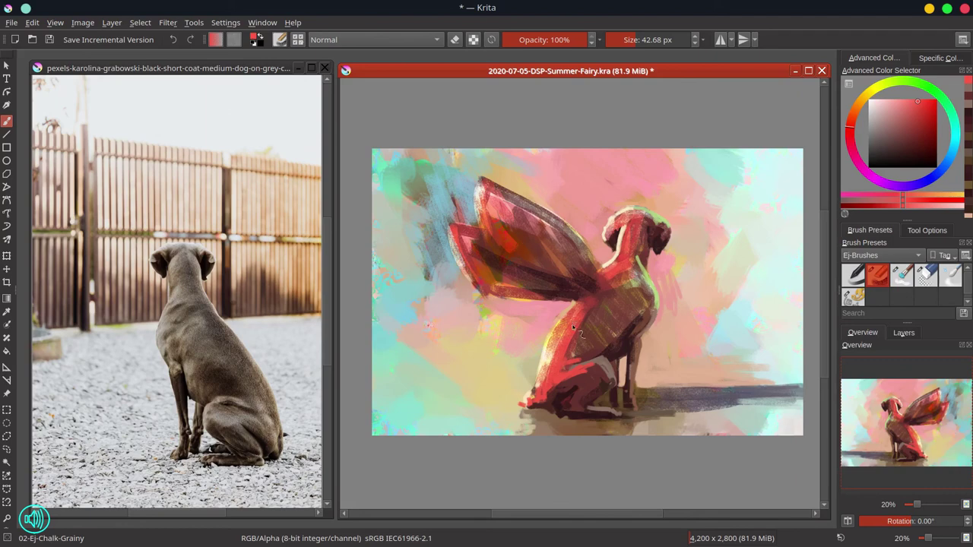
{"action": "left_click", "coordinate": [523, 368], "text": "ctrl"}
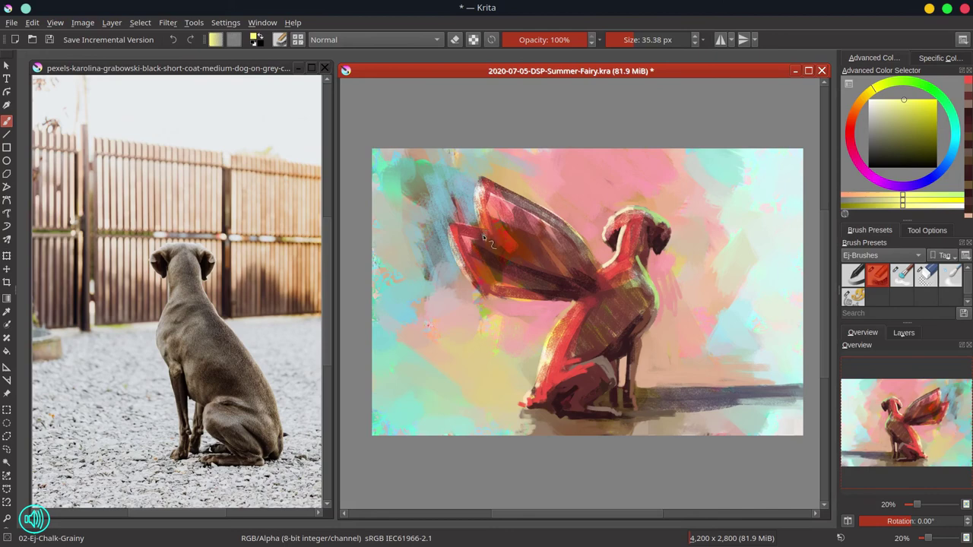
{"action": "left_click_drag", "start_coordinate": [480, 227], "coordinate": [501, 257]}
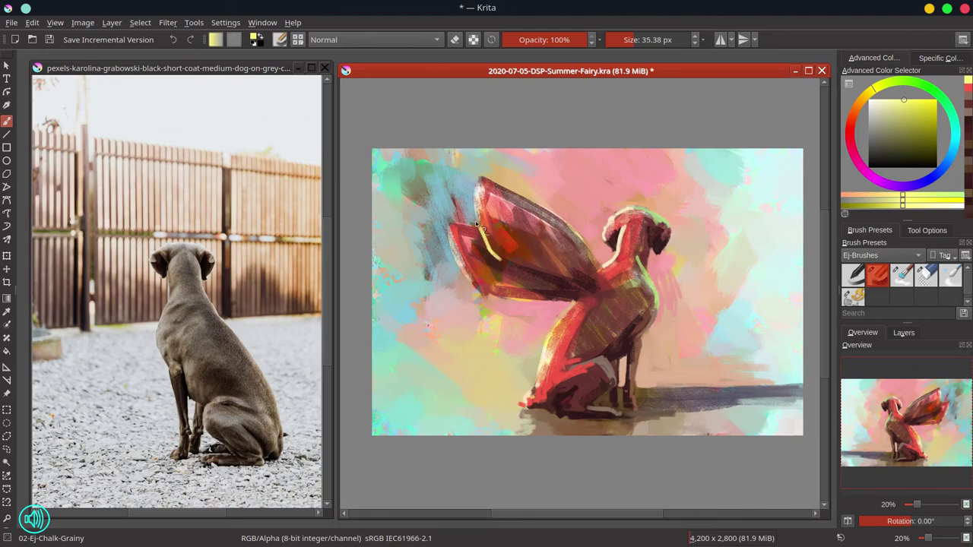
{"action": "left_click_drag", "start_coordinate": [475, 212], "coordinate": [487, 245]}
{"action": "left_click_drag", "start_coordinate": [484, 185], "coordinate": [500, 190]}
{"action": "left_click_drag", "start_coordinate": [451, 227], "coordinate": [476, 230]}
{"action": "mouse_move", "coordinate": [471, 277]}
{"action": "left_mouse_down"}
{"action": "mouse_move", "coordinate": [503, 295]}
{"action": "mouse_move", "coordinate": [480, 286]}
{"action": "mouse_move", "coordinate": [522, 298]}
{"action": "left_mouse_up"}
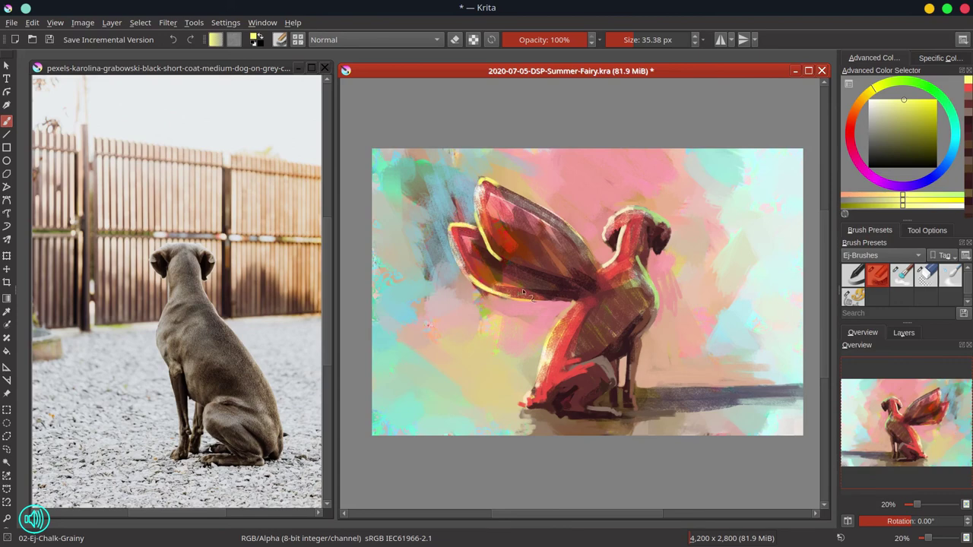
- Rework the lower wing joint and the adjoining back with sampled dark maroon and red strokes at about 33 px
{"action": "left_click", "coordinate": [575, 284], "text": "ctrl"}
{"action": "left_click", "coordinate": [584, 287], "text": "shift"}
{"action": "left_click_drag", "start_coordinate": [570, 287], "coordinate": [589, 289]}
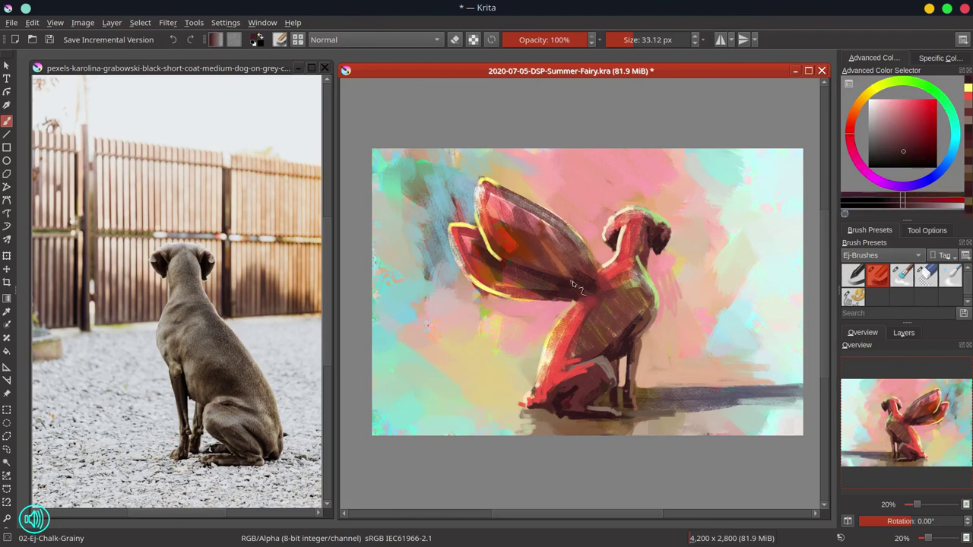
{"action": "left_click", "coordinate": [590, 296], "text": "ctrl"}
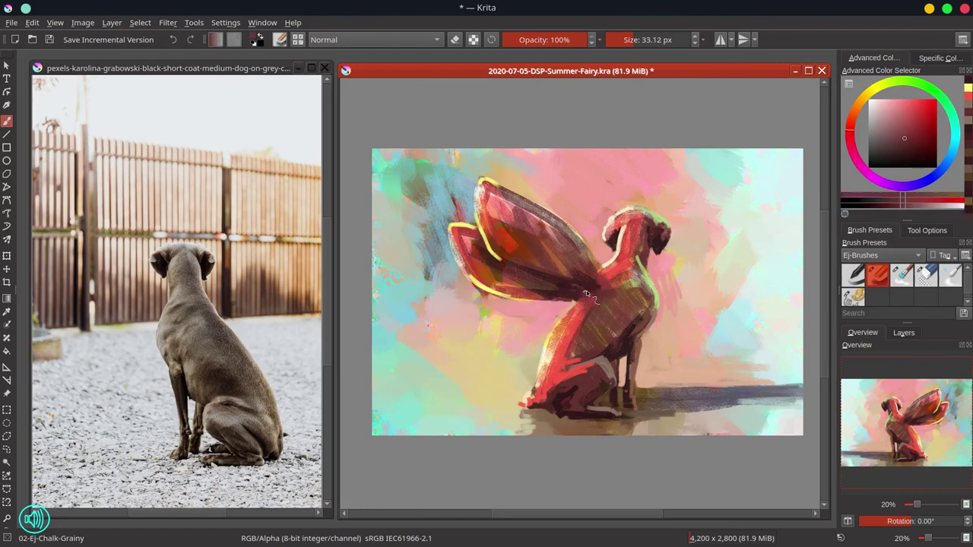
{"action": "left_click", "coordinate": [581, 288], "text": "ctrl"}
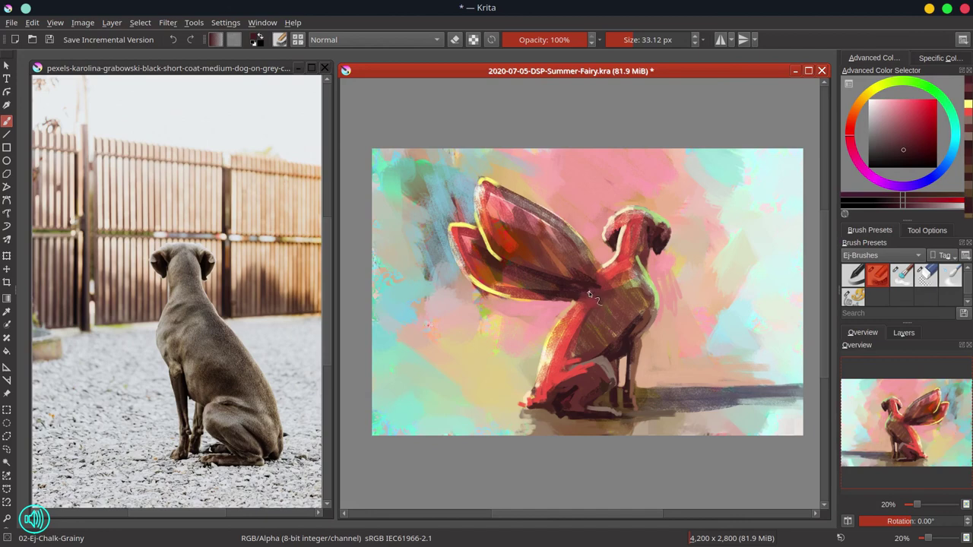
{"action": "left_click", "coordinate": [583, 296], "text": "ctrl"}
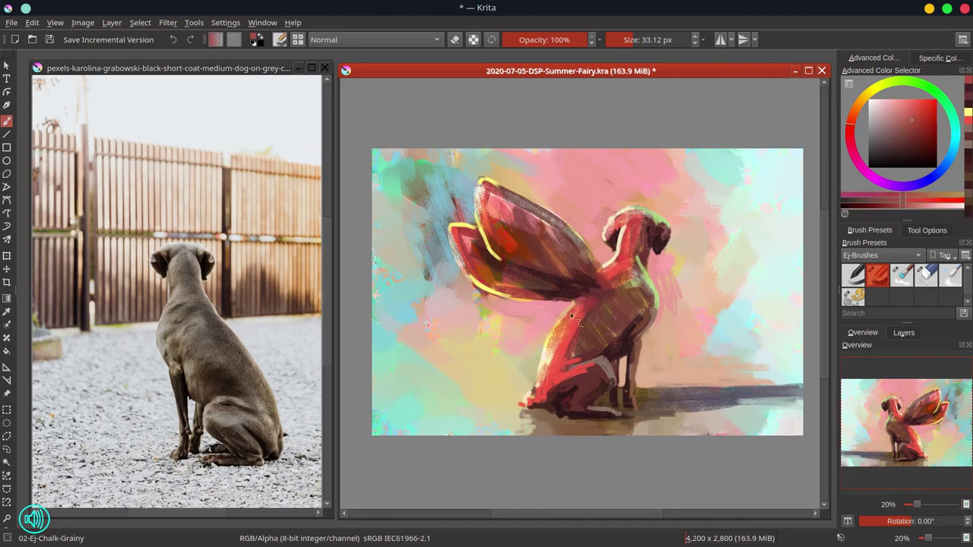
{"action": "left_click", "coordinate": [597, 278], "text": "ctrl"}
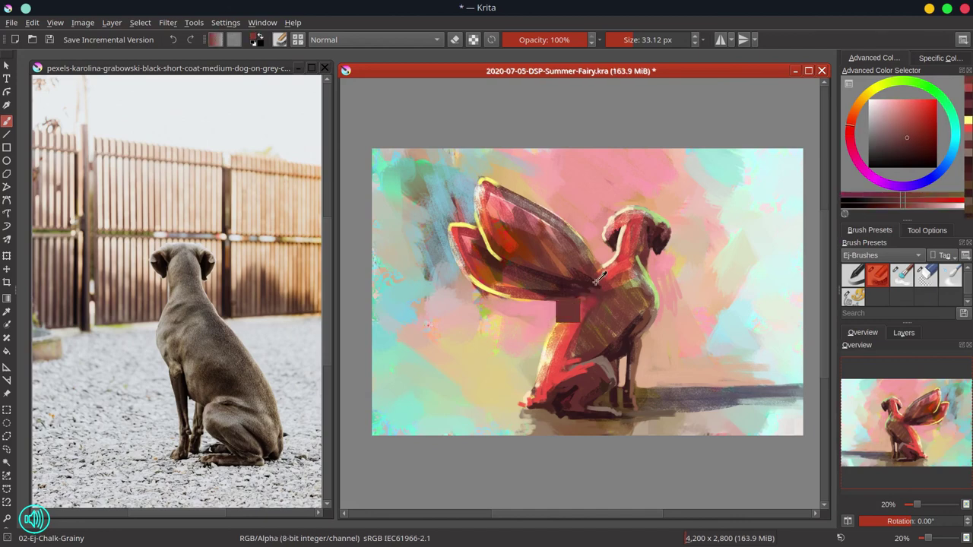
- Darken the upper wing edge near the neck with sampled dark red and trim its outline with background pink
{"action": "left_click", "coordinate": [591, 260], "text": "ctrl"}
{"action": "left_click_drag", "start_coordinate": [591, 258], "coordinate": [602, 274]}
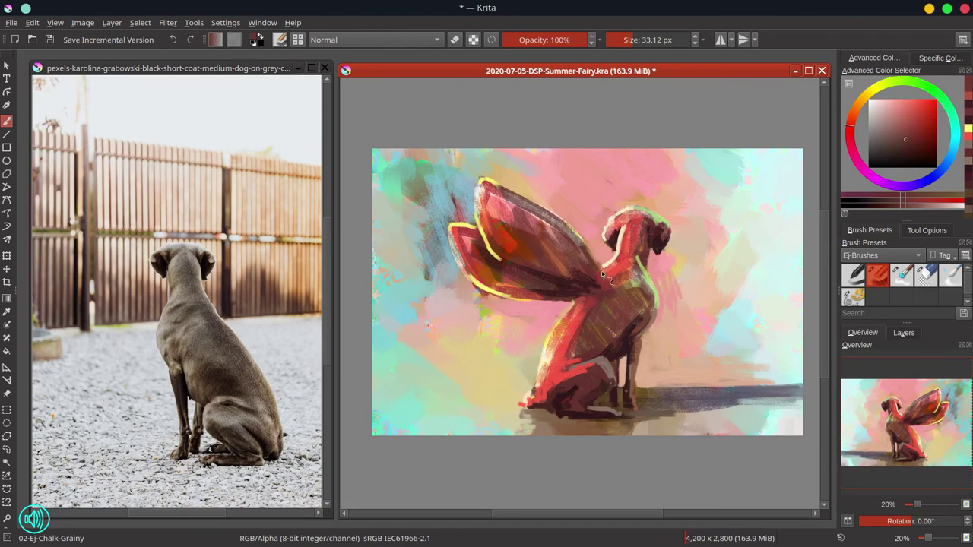
{"action": "left_click", "coordinate": [591, 231], "text": "ctrl"}
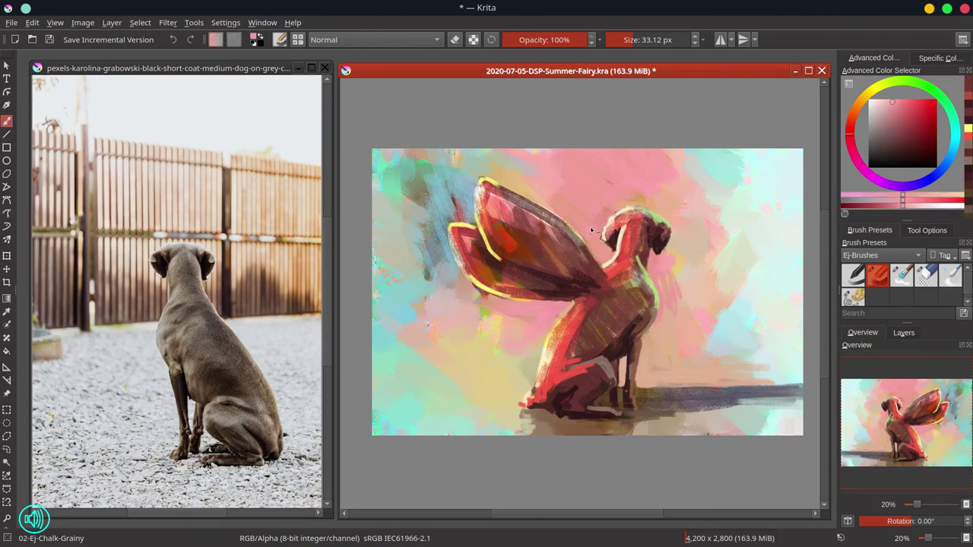
{"action": "left_click_drag", "start_coordinate": [587, 235], "coordinate": [599, 260]}
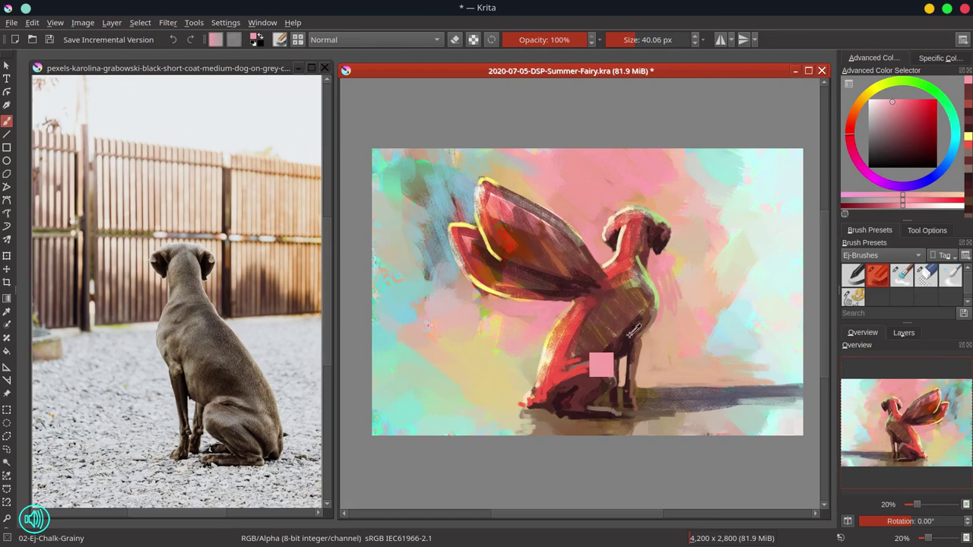
- Extend the wing base onto the shoulder with sampled dark maroon and reddish brown strokes at about 40 px
{"action": "left_click", "coordinate": [602, 300], "text": "ctrl"}
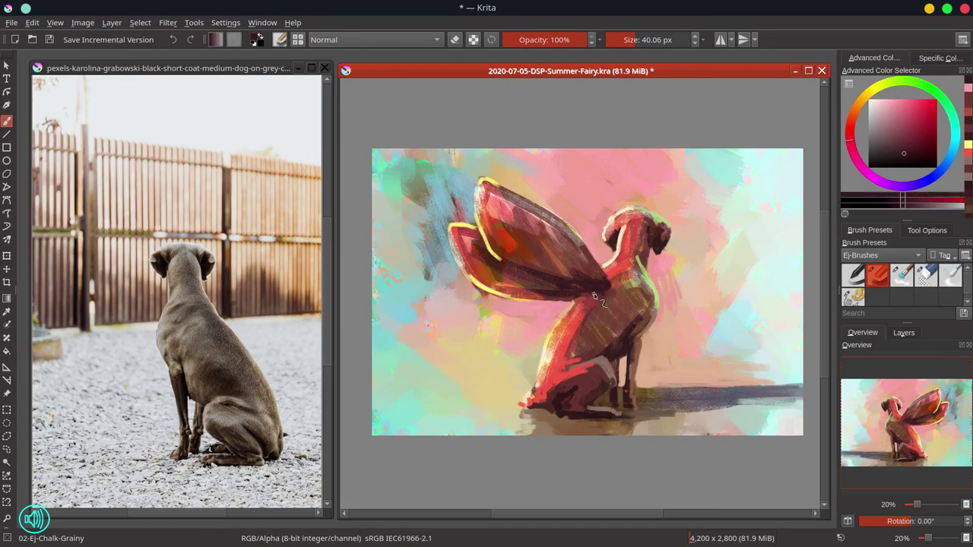
{"action": "left_click_drag", "start_coordinate": [617, 292], "coordinate": [603, 302]}
{"action": "left_click", "coordinate": [609, 288], "text": "ctrl"}
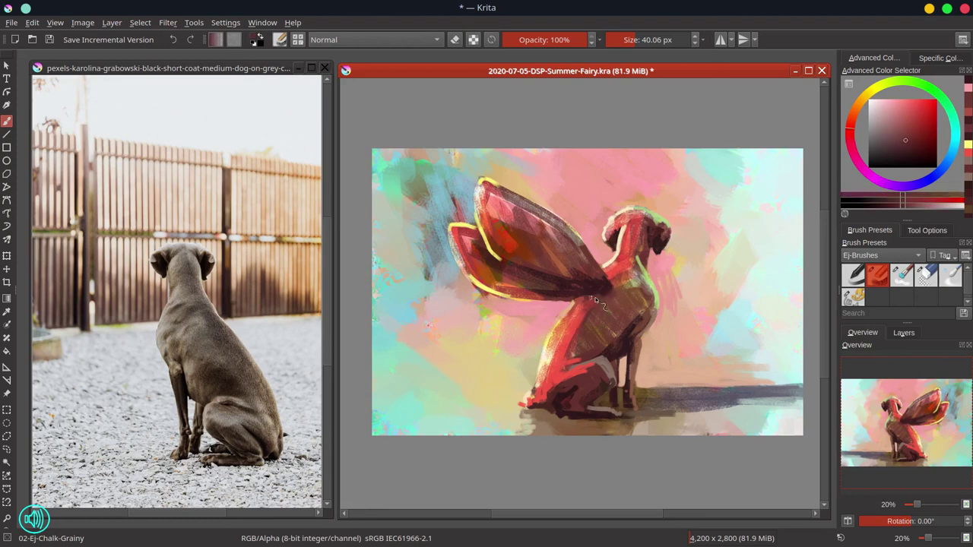
{"action": "left_click_drag", "start_coordinate": [600, 296], "coordinate": [608, 296]}
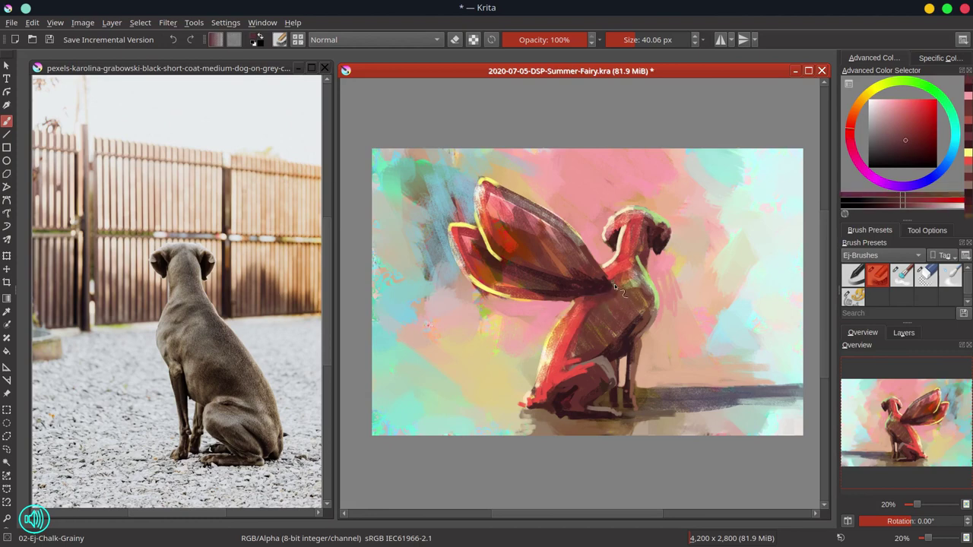
- Touch up the nape with sampled red and pink, and add a pale cream rim light along the upper back
{"action": "left_click", "coordinate": [612, 270], "text": "ctrl"}
{"action": "left_click", "coordinate": [611, 260], "text": "ctrl"}
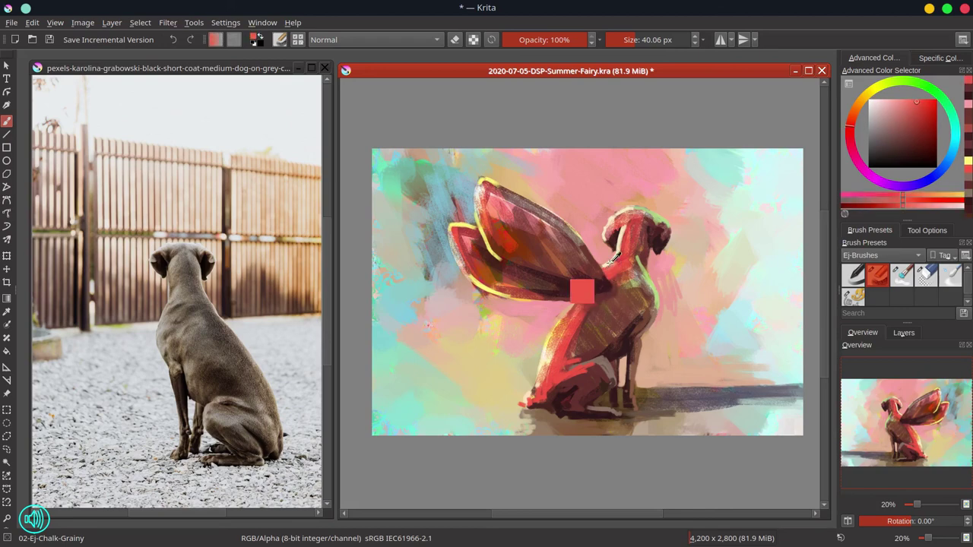
{"action": "left_click", "coordinate": [608, 265], "text": "ctrl"}
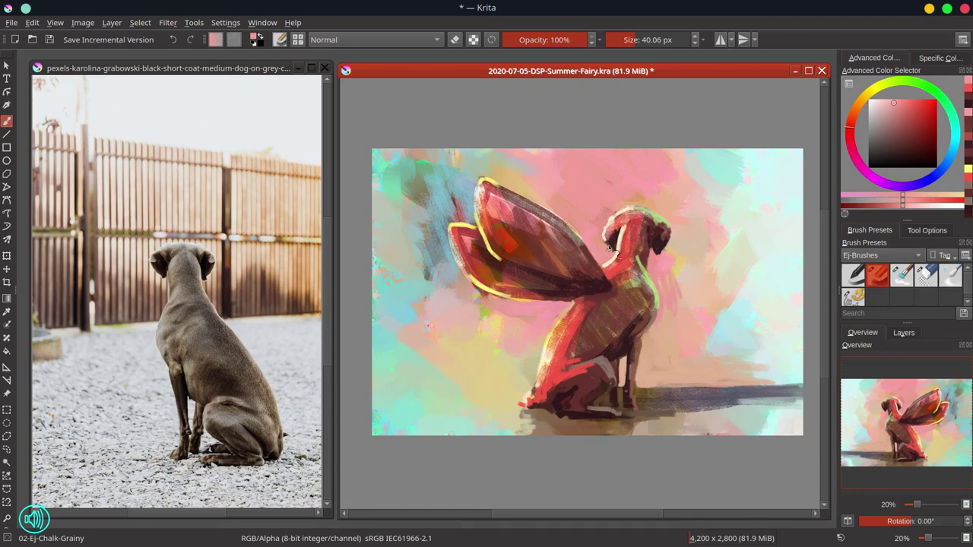
{"action": "left_click", "coordinate": [549, 338], "text": "ctrl"}
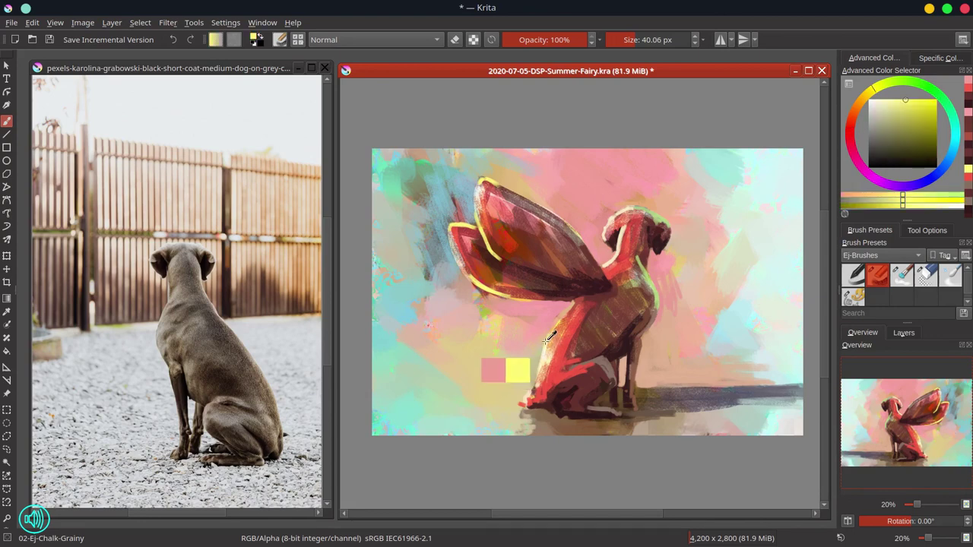
{"action": "left_click", "coordinate": [617, 258], "text": "ctrl"}
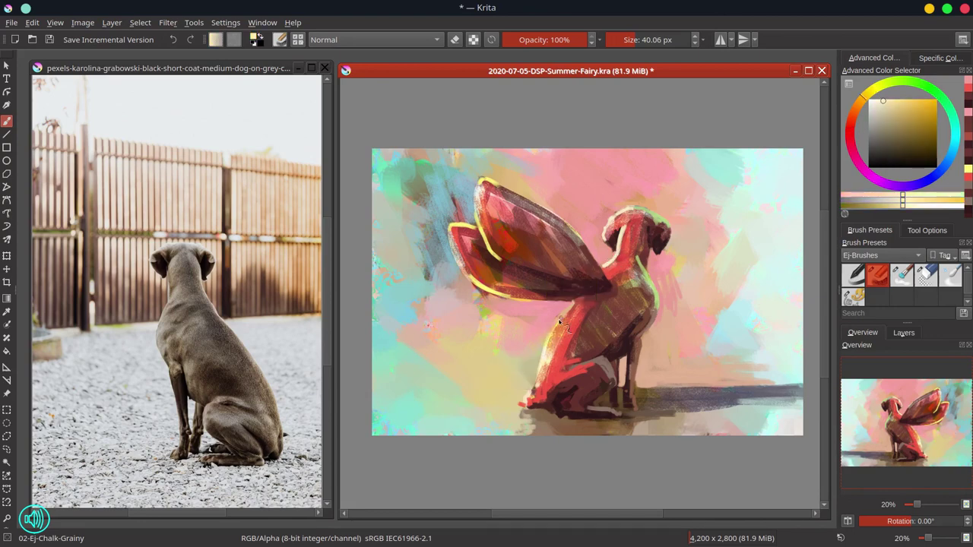
{"action": "left_click_drag", "start_coordinate": [567, 307], "coordinate": [548, 337]}
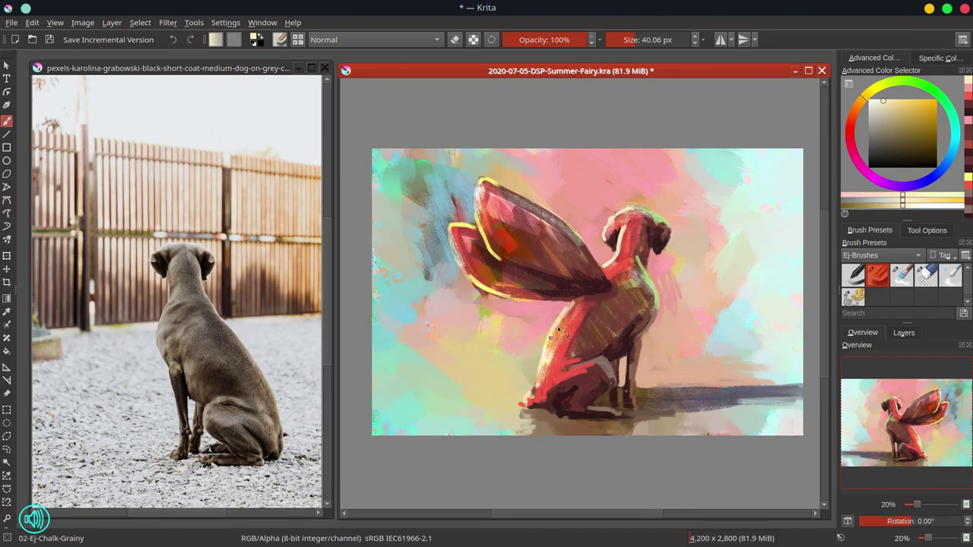
- Touch up the dog's lit back and rump edge with sampled red and pale peach at about 40 px
{"action": "left_click", "coordinate": [570, 313], "text": "ctrl"}
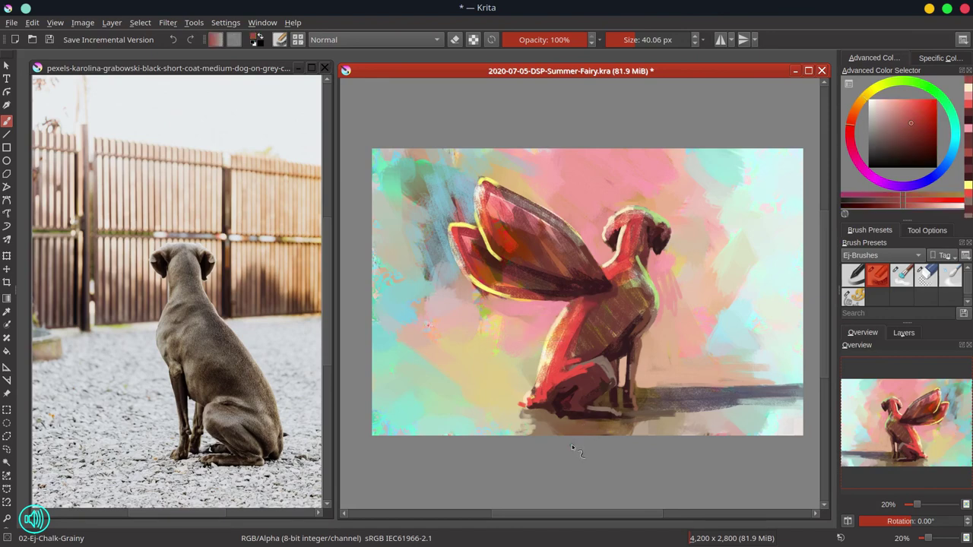
{"action": "left_click", "coordinate": [546, 354], "text": "ctrl"}
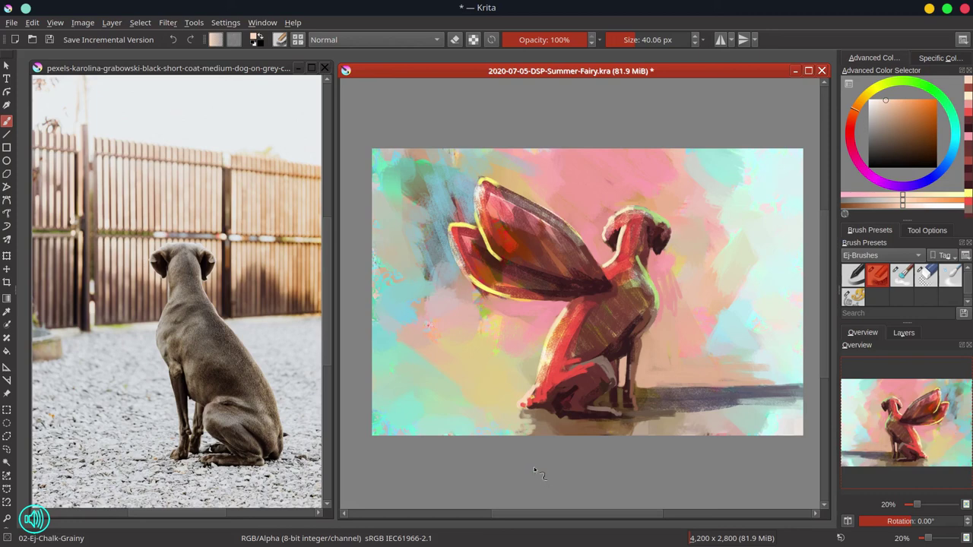
- Brush sampled light blue hatching into the background beside the wing tips, and trim the head's outline with sampled background pink
{"action": "left_click", "coordinate": [449, 222], "text": "ctrl"}
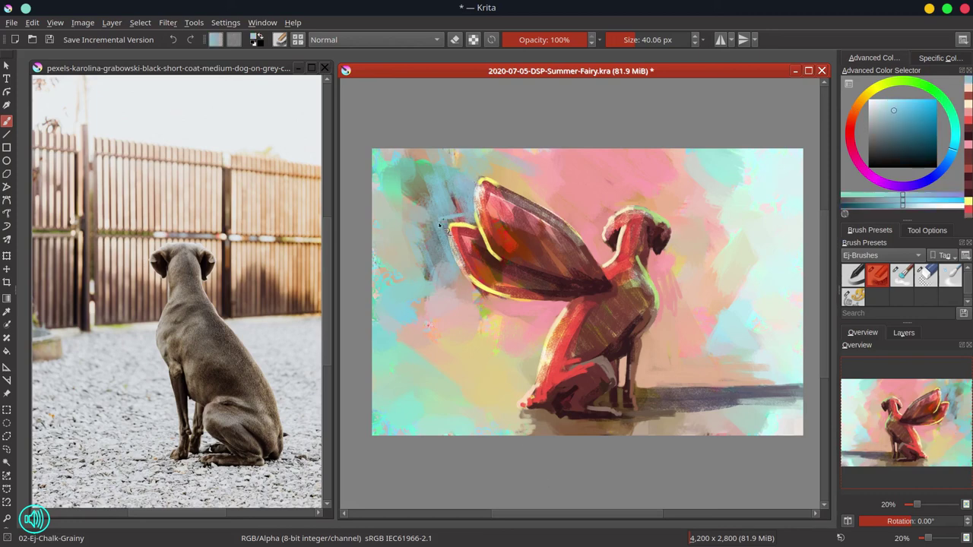
{"action": "mouse_move", "coordinate": [449, 224]}
{"action": "left_mouse_down"}
{"action": "mouse_move", "coordinate": [465, 212]}
{"action": "mouse_move", "coordinate": [429, 217]}
{"action": "mouse_move", "coordinate": [463, 198]}
{"action": "left_mouse_up"}
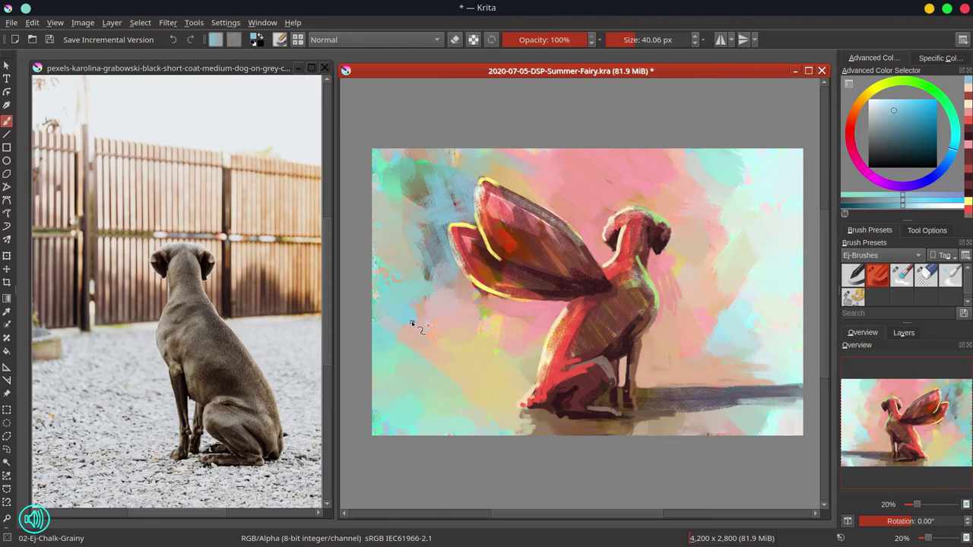
{"action": "mouse_move", "coordinate": [440, 202]}
{"action": "left_mouse_down"}
{"action": "mouse_move", "coordinate": [407, 207]}
{"action": "mouse_move", "coordinate": [444, 183]}
{"action": "mouse_move", "coordinate": [394, 200]}
{"action": "mouse_move", "coordinate": [413, 172]}
{"action": "left_mouse_up"}
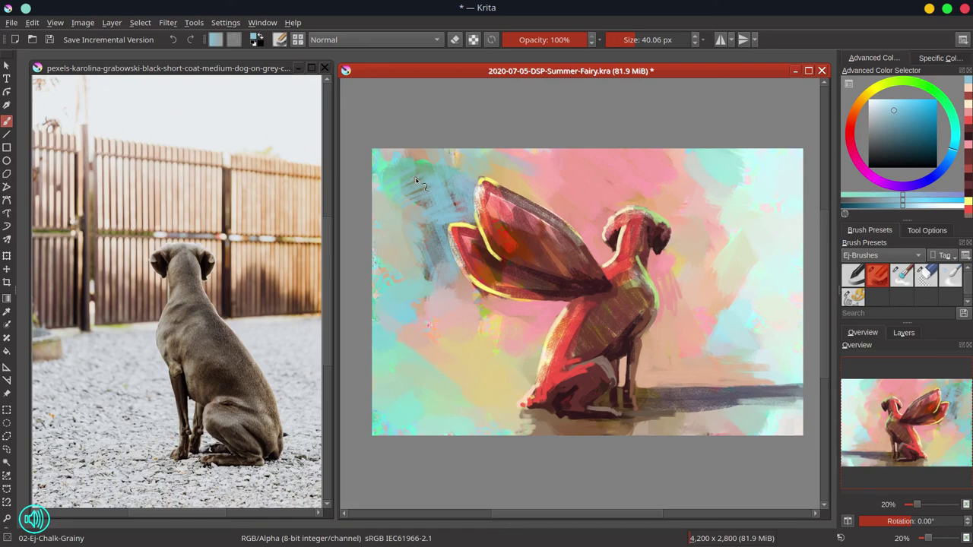
{"action": "mouse_move", "coordinate": [415, 180]}
{"action": "left_mouse_down"}
{"action": "mouse_move", "coordinate": [452, 207]}
{"action": "mouse_move", "coordinate": [415, 235]}
{"action": "mouse_move", "coordinate": [437, 228]}
{"action": "mouse_move", "coordinate": [427, 266]}
{"action": "left_mouse_up"}
{"action": "left_click", "coordinate": [587, 228], "text": "ctrl"}
{"action": "left_click_drag", "start_coordinate": [610, 216], "coordinate": [614, 212]}
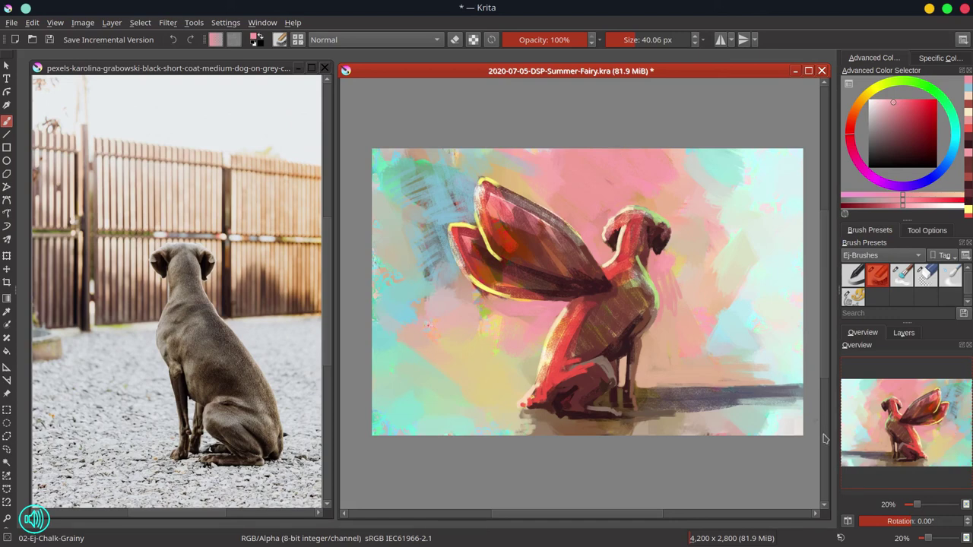
- Check the whole painting mirrored, close the dog reference photo, and save the Summer Fairy document
{"action": "key", "text": "m"}
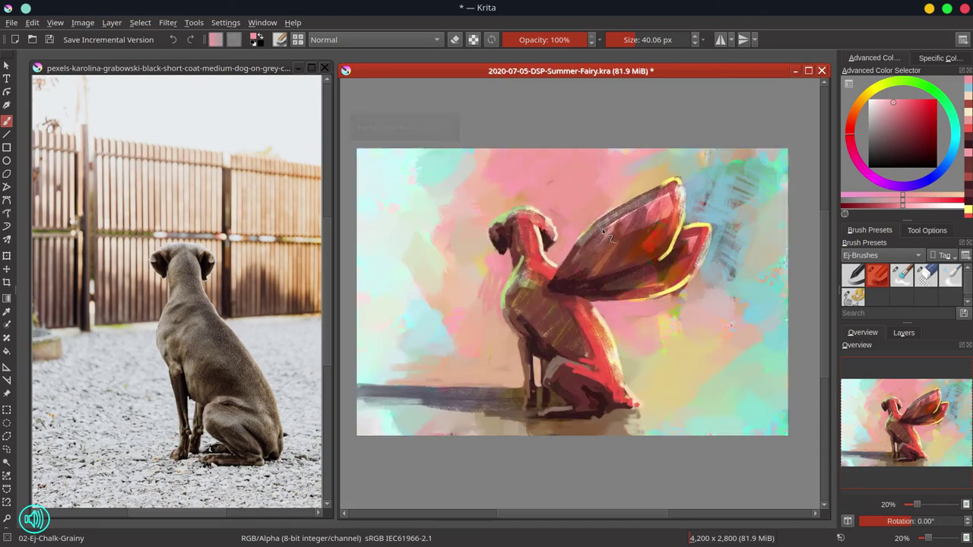
{"action": "scroll", "coordinate": [602, 228], "scroll_direction": "down", "scroll_amount": 4}
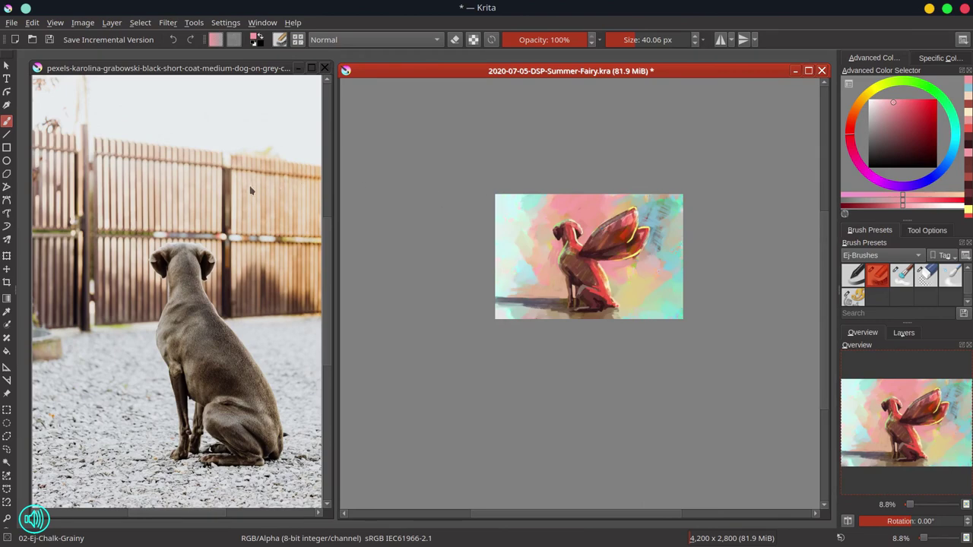
{"action": "left_click", "coordinate": [319, 71]}
{"action": "key", "text": "ctrl+w"}
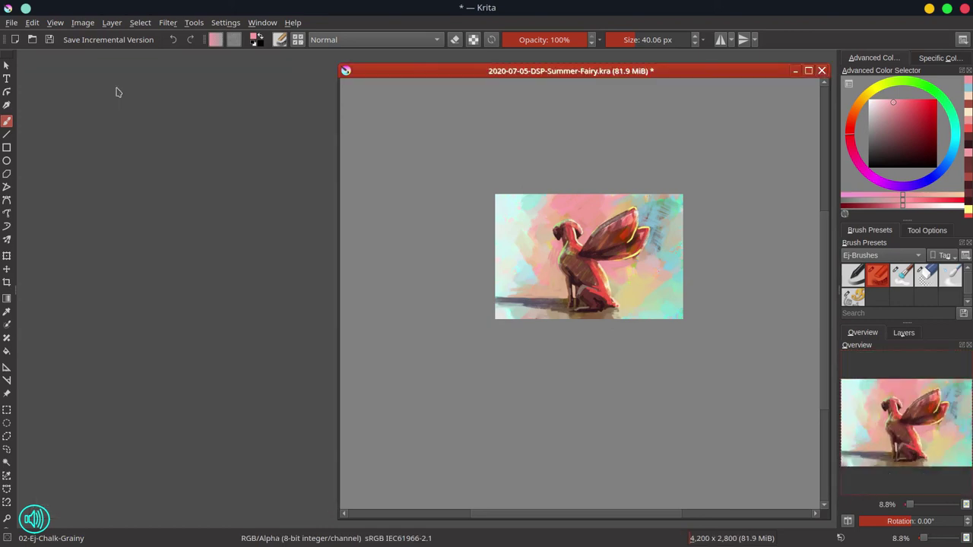
{"action": "left_click", "coordinate": [53, 38]}
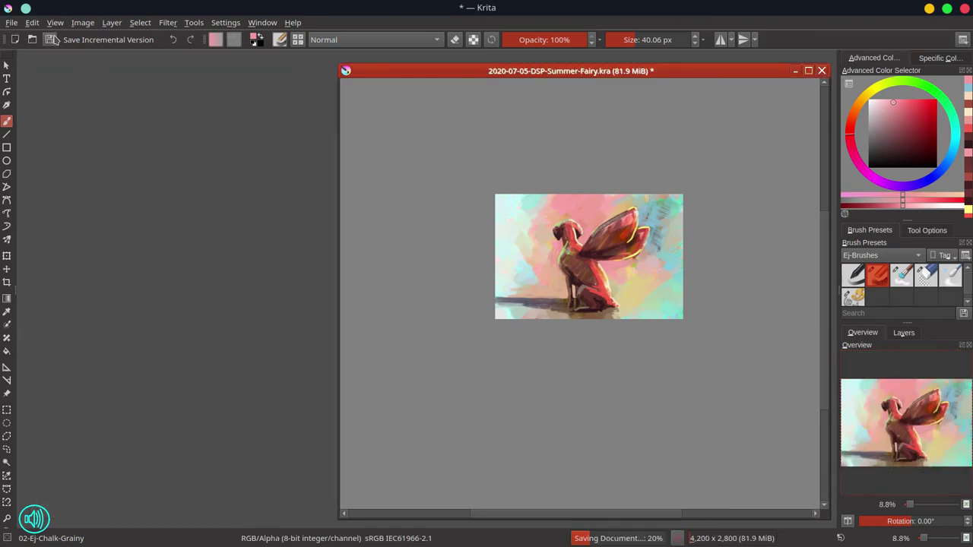